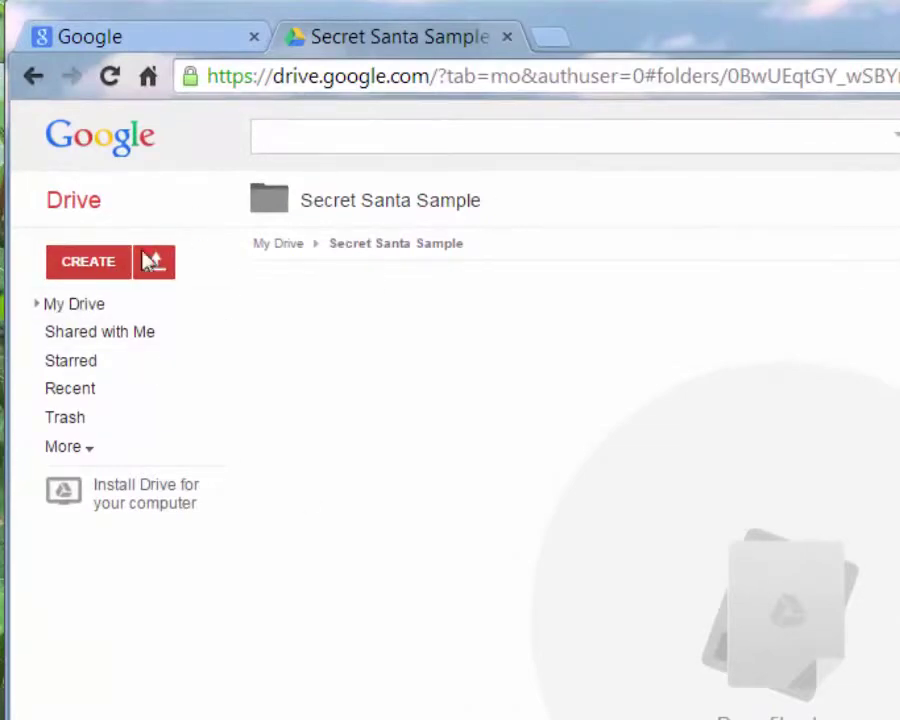
Switch Google Drive to the new Drive experience from the Settings menu
left_click(117, 272)
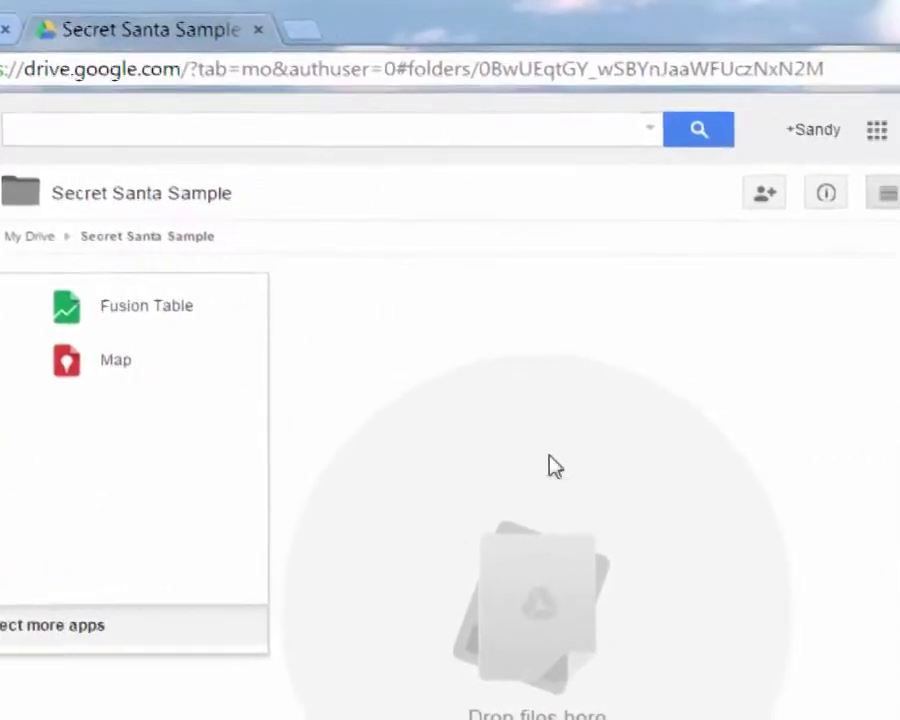
left_click(477, 308)
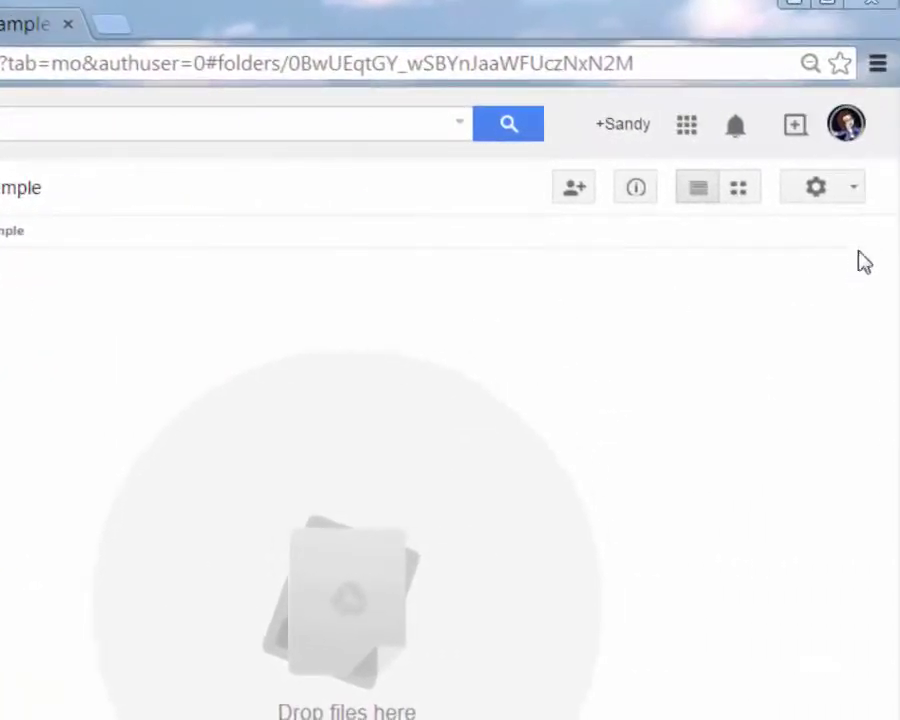
left_click(856, 194)
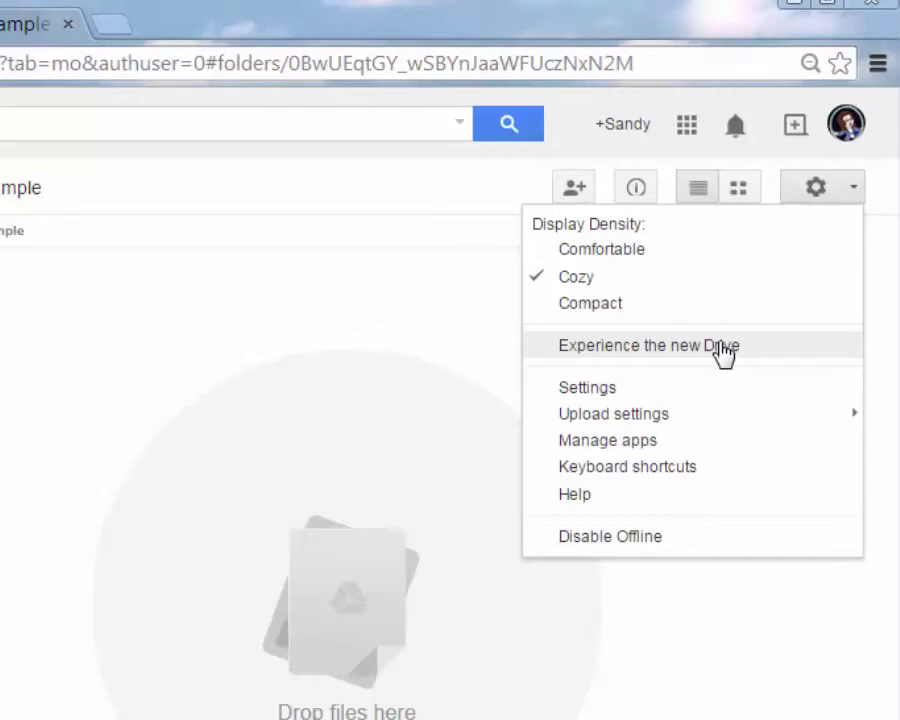
left_click(722, 350)
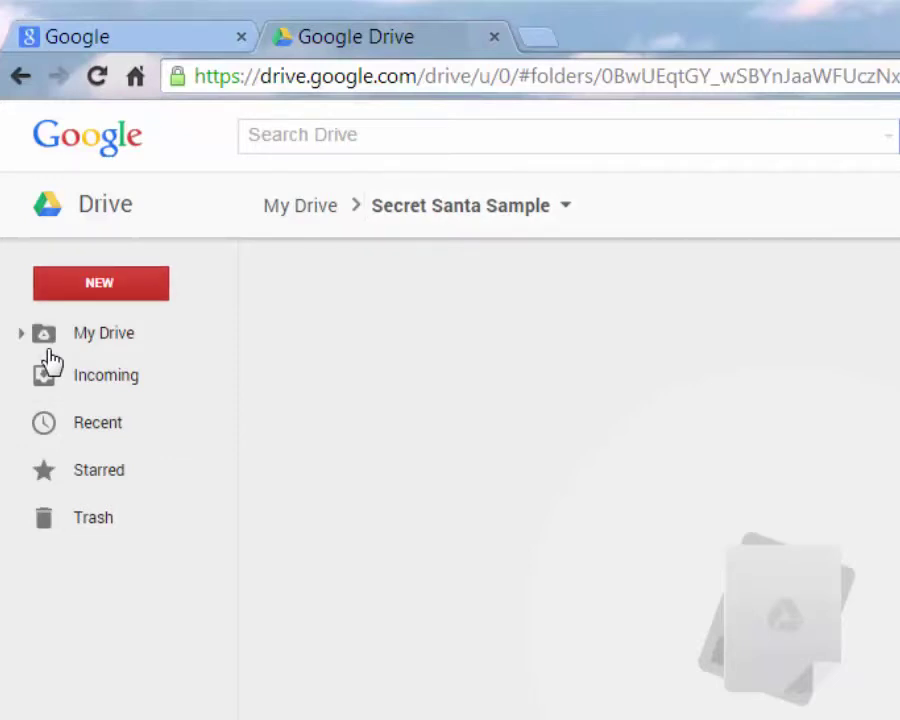
Create a blank Google Form from New > More > Google Forms using the keyboard
key("c")
key("Down")
key("Down")
key("Down")
key("Down")
key("Down")
key("Down")
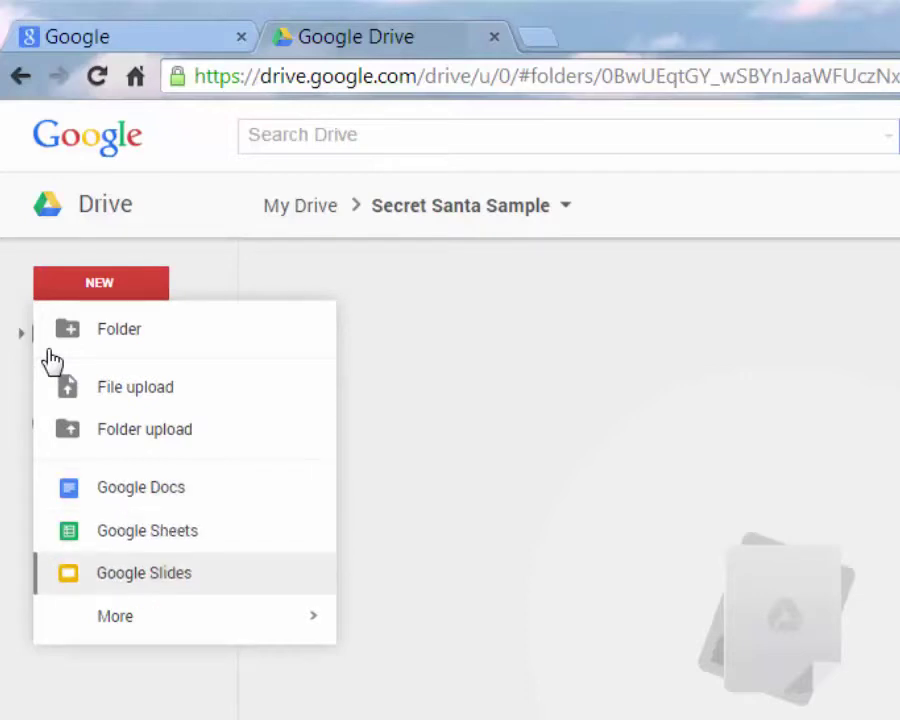
key("Down")
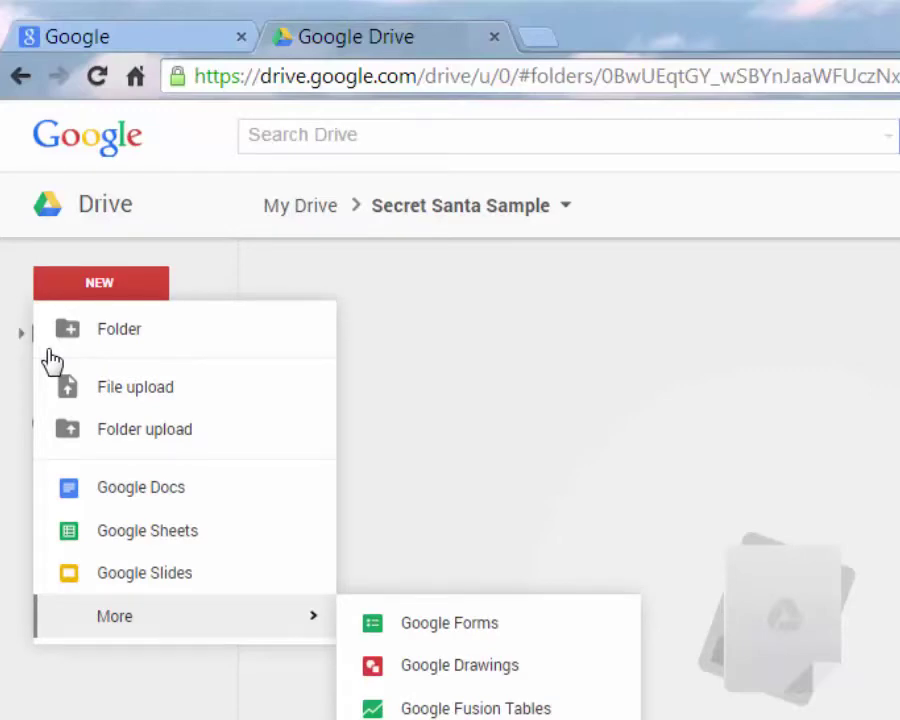
key("Right")
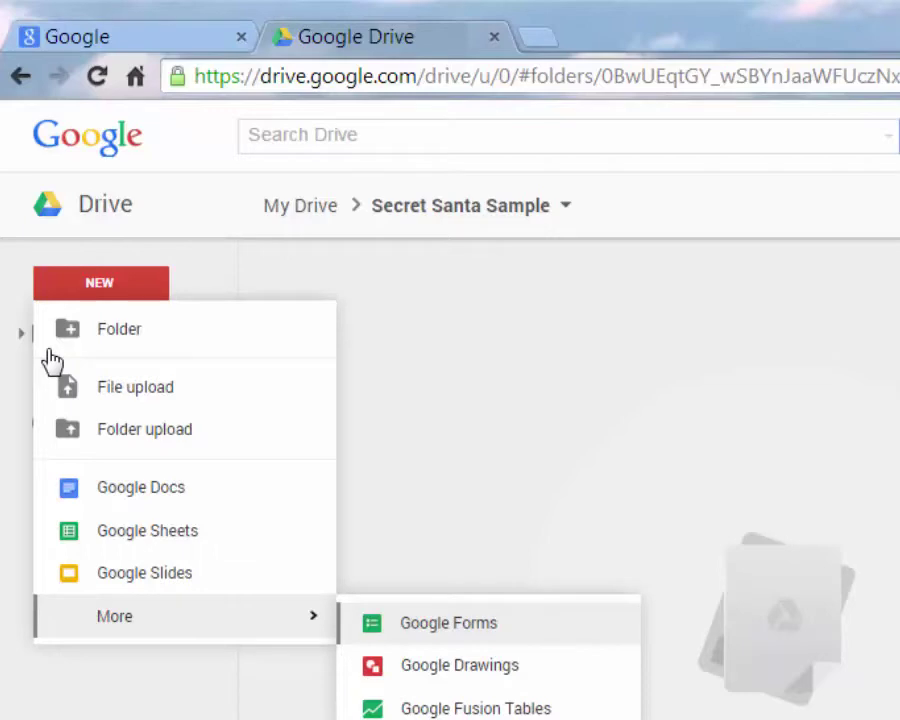
key("Return")
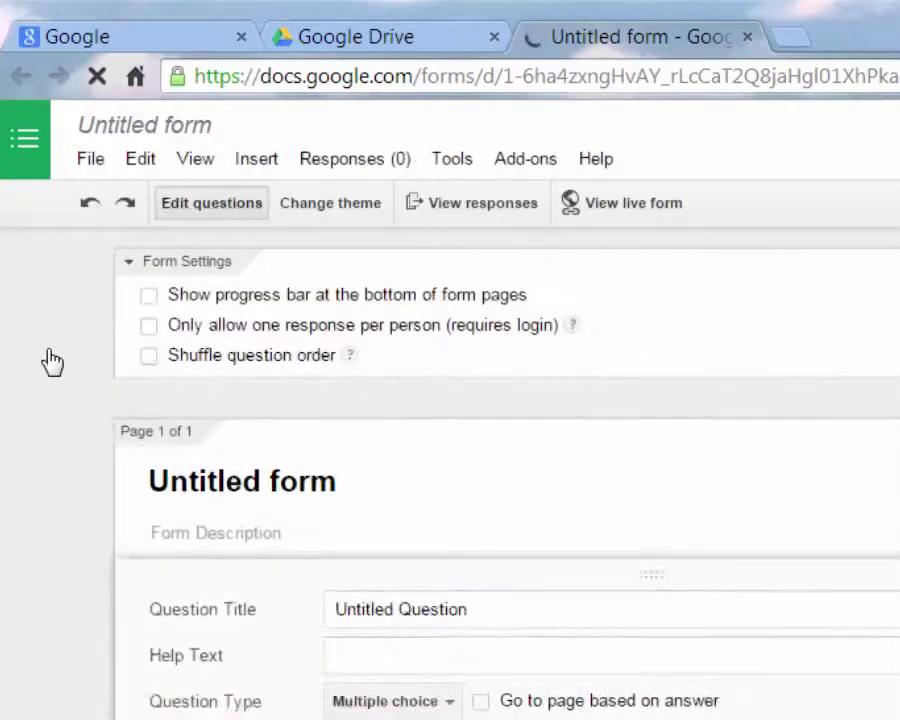
Name the form 'Secret Santa - Gift Exchange' and confirm the rename
type("Sece")
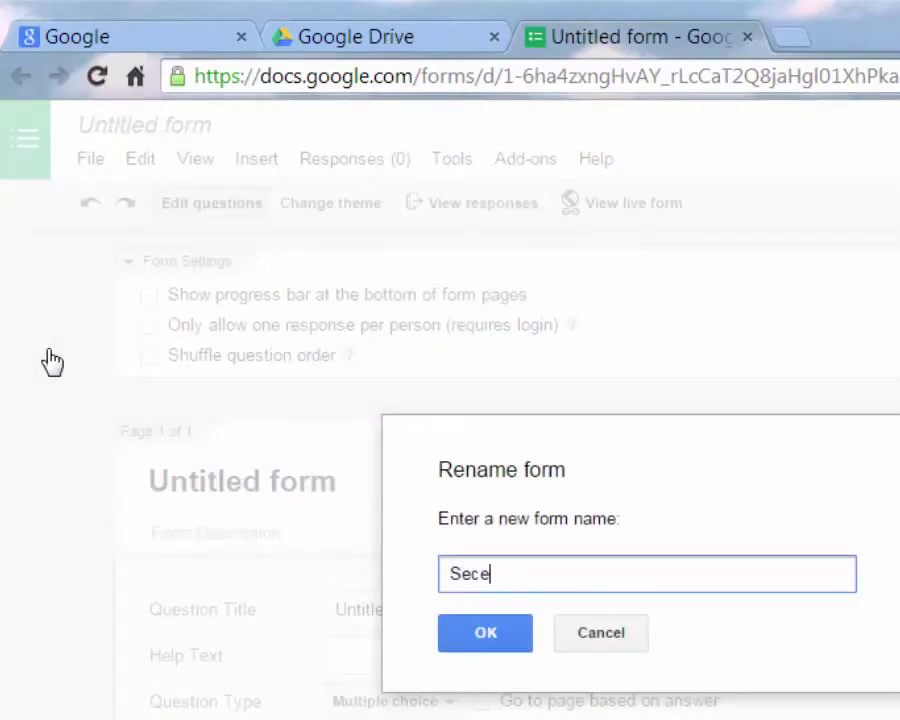
key("BackSpace")
type("ret Santa -")
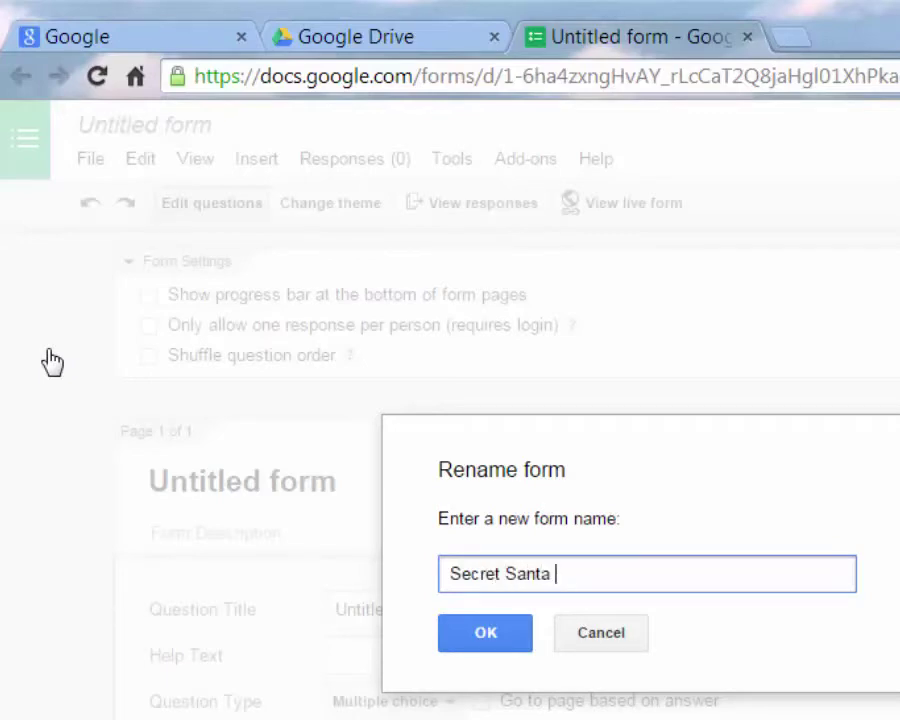
type(" Gift Exchange")
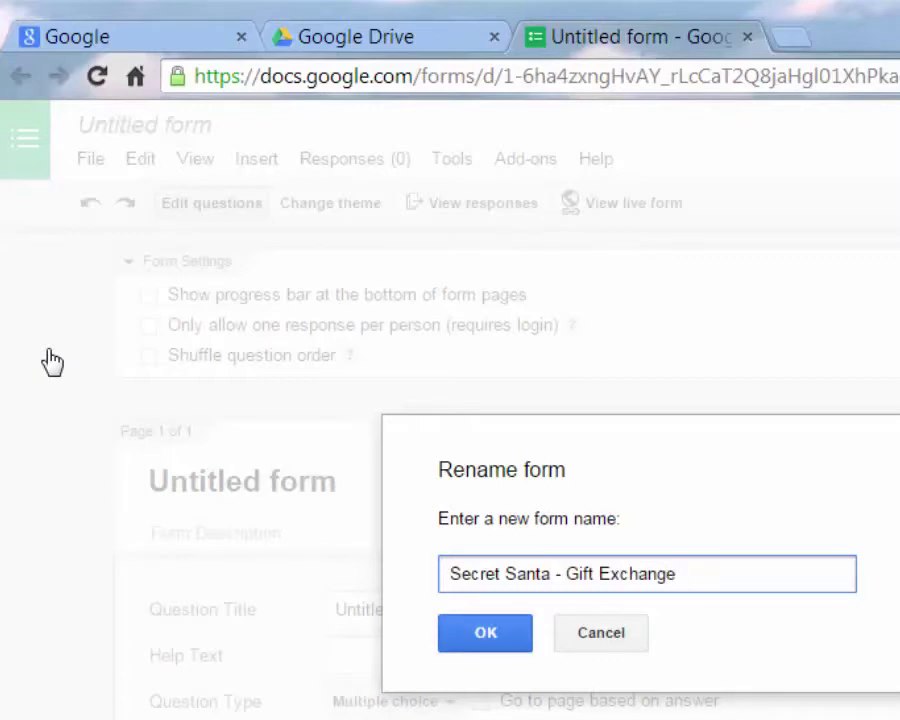
key("Return")
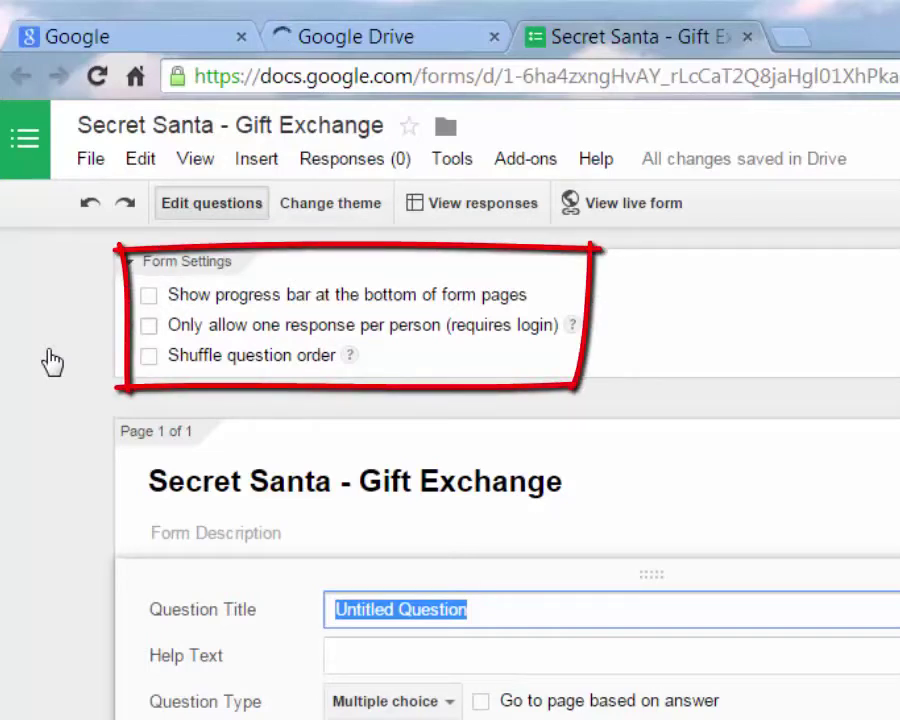
Limit the form to one response per person and add the December 14th deadline description
left_click(53, 362)
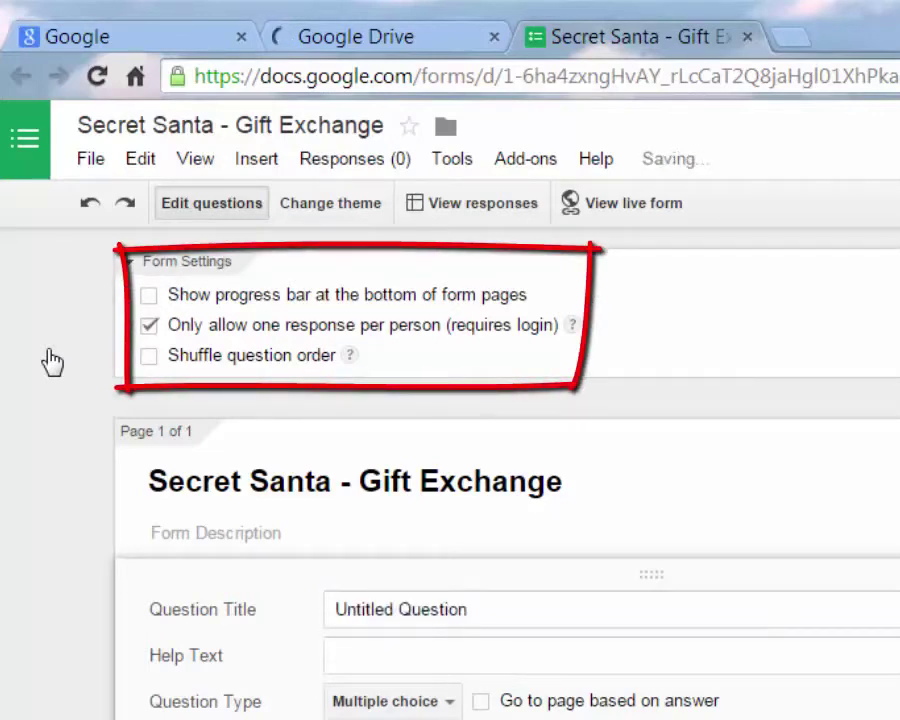
scroll(53, 362, "down", 1)
scroll(53, 362, "up", 1)
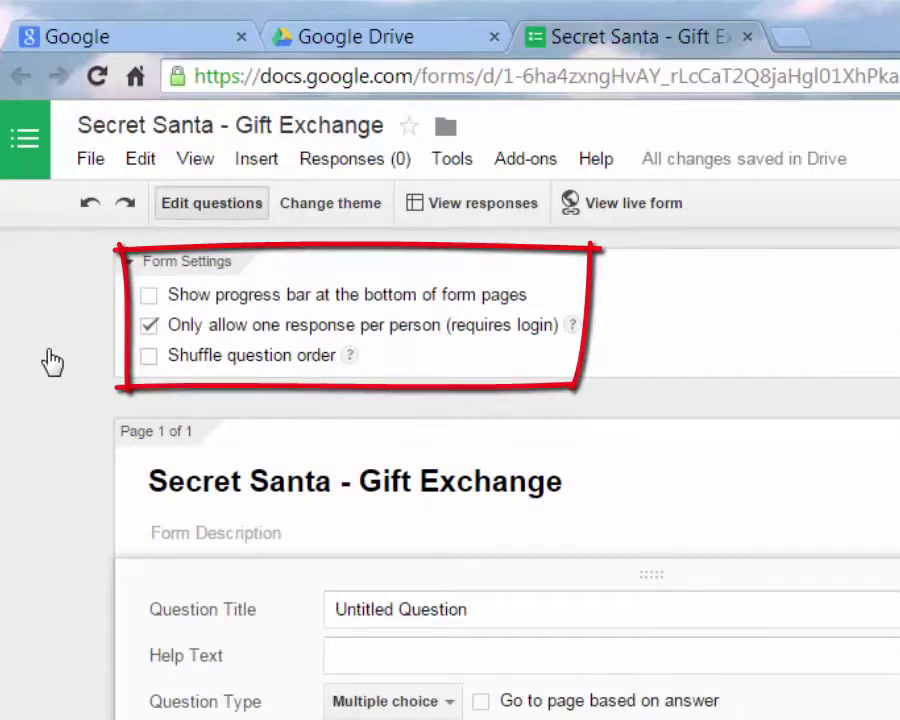
scroll(53, 362, "down", 1)
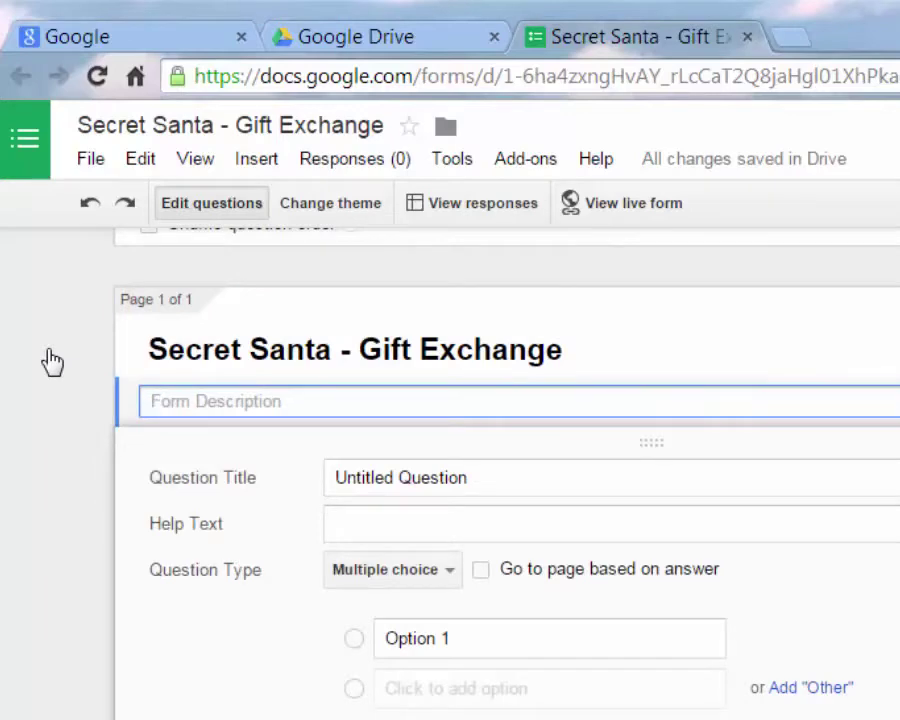
type("Please ")
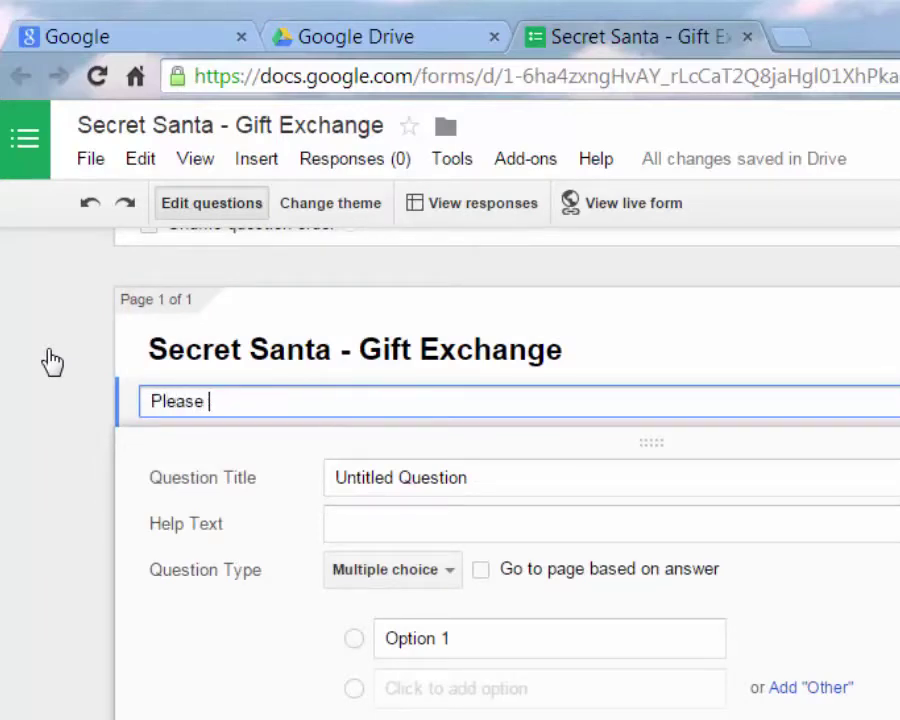
type("provide")
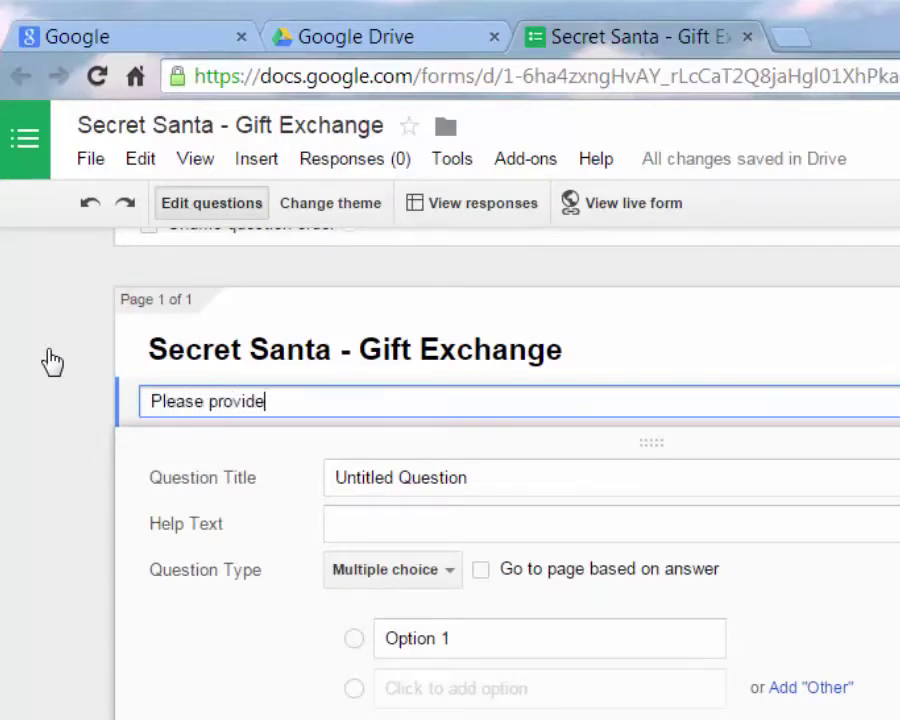
type(" your respo")
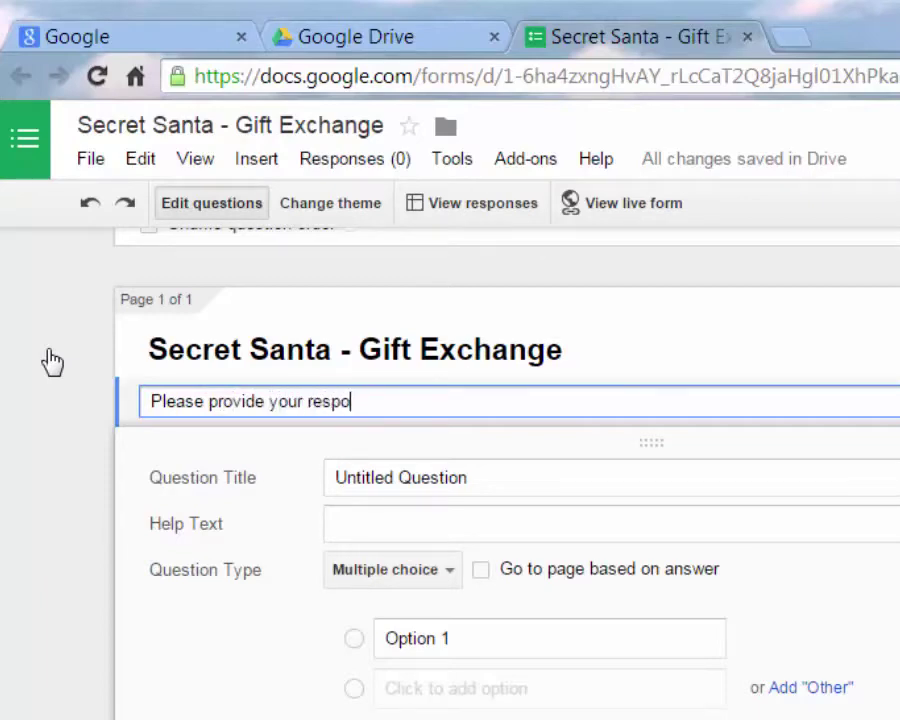
type("nse by ecember")
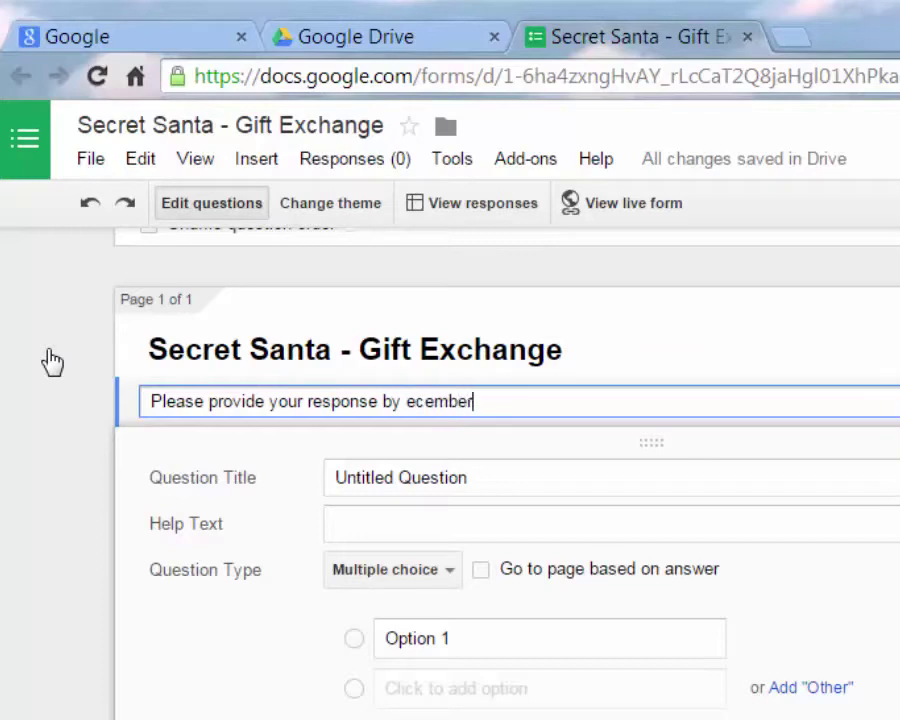
type(" 14th")
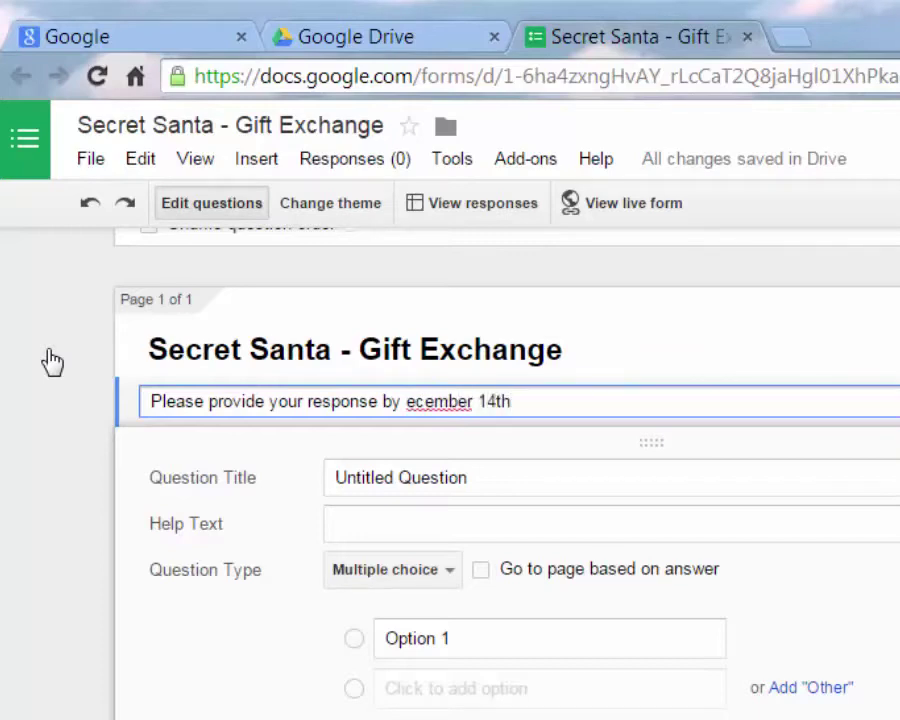
type(" if you want")
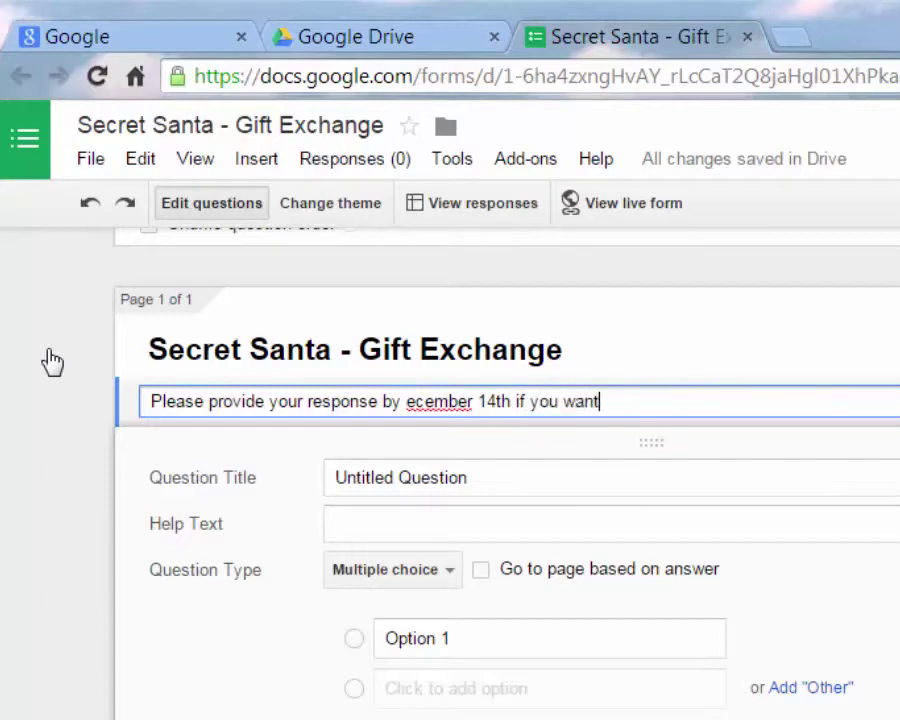
type(" be in the p")
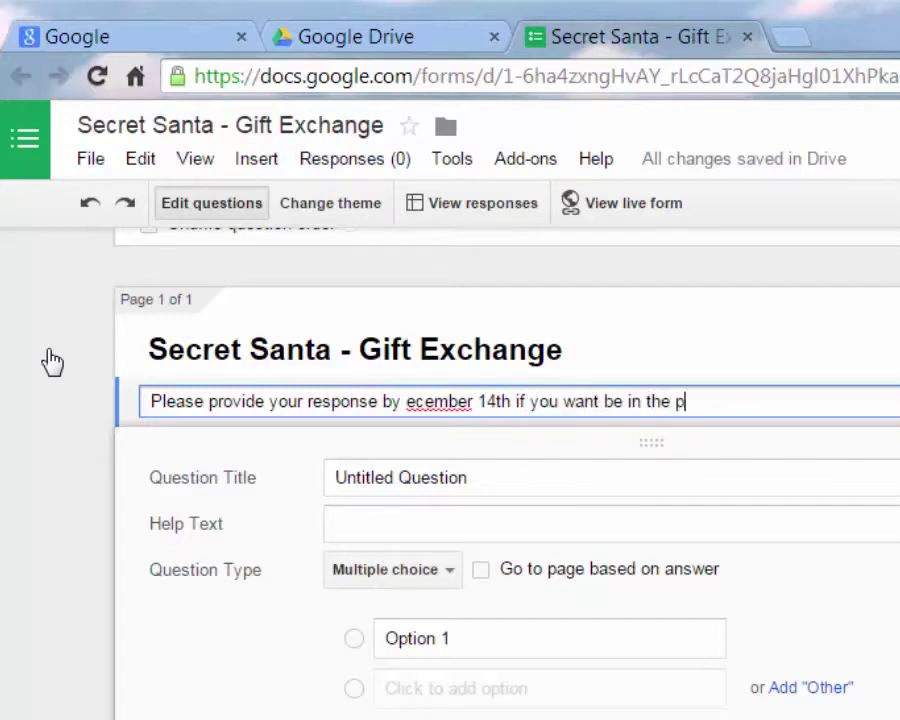
type("ool.")
type("D")
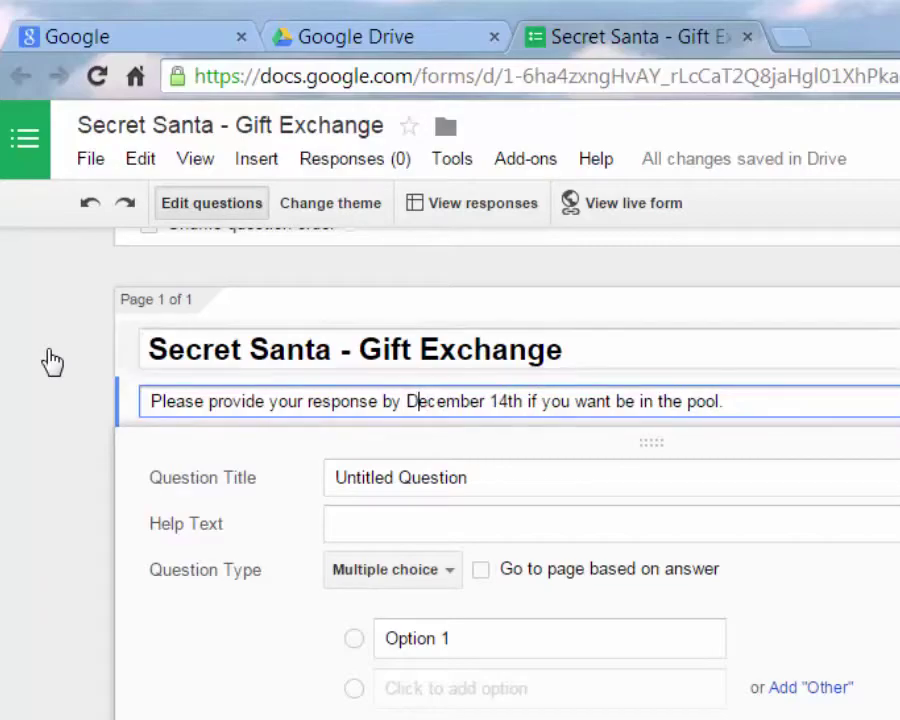
key("Tab")
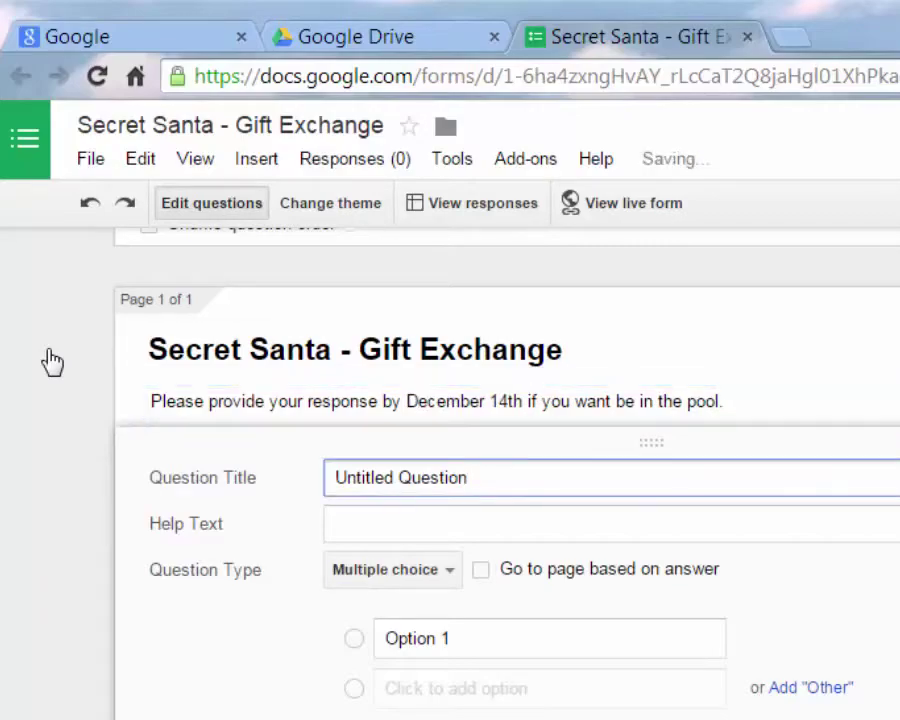
Title the first question 'Your Name' and set its type to Choose from a list
key("ctrl+a")
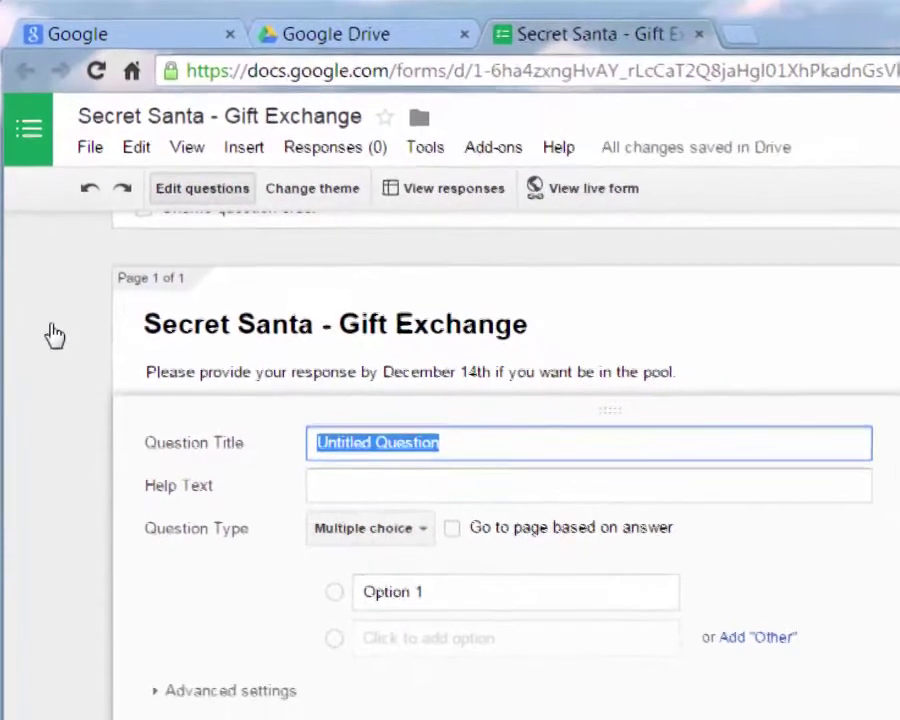
type("Your ")
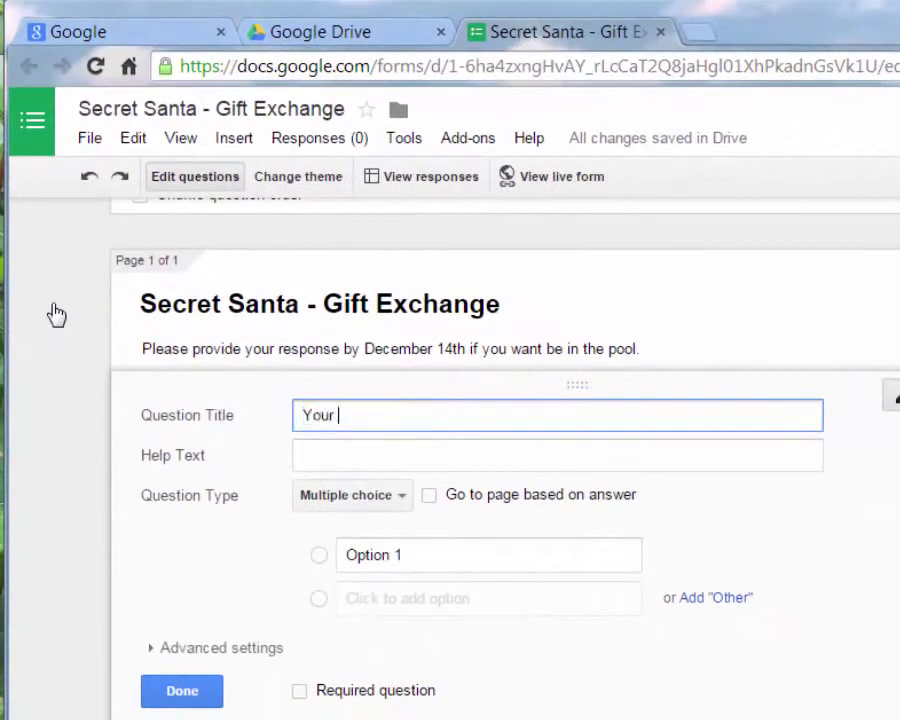
type("Name")
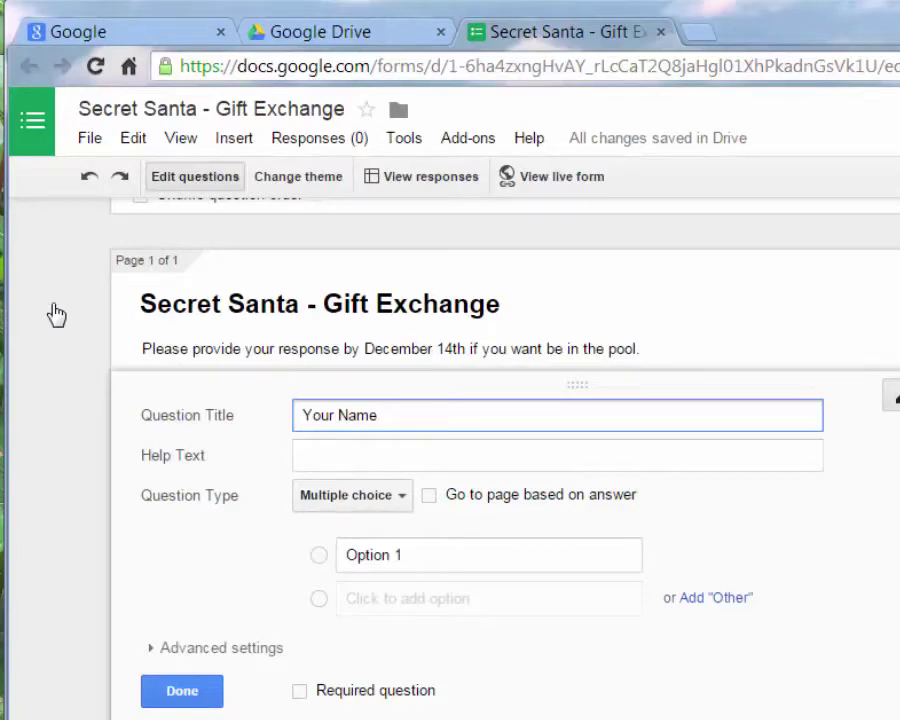
key("Tab")
key("Tab")
key("alt+Down")
key("Up")
key("Up")
key("Return")
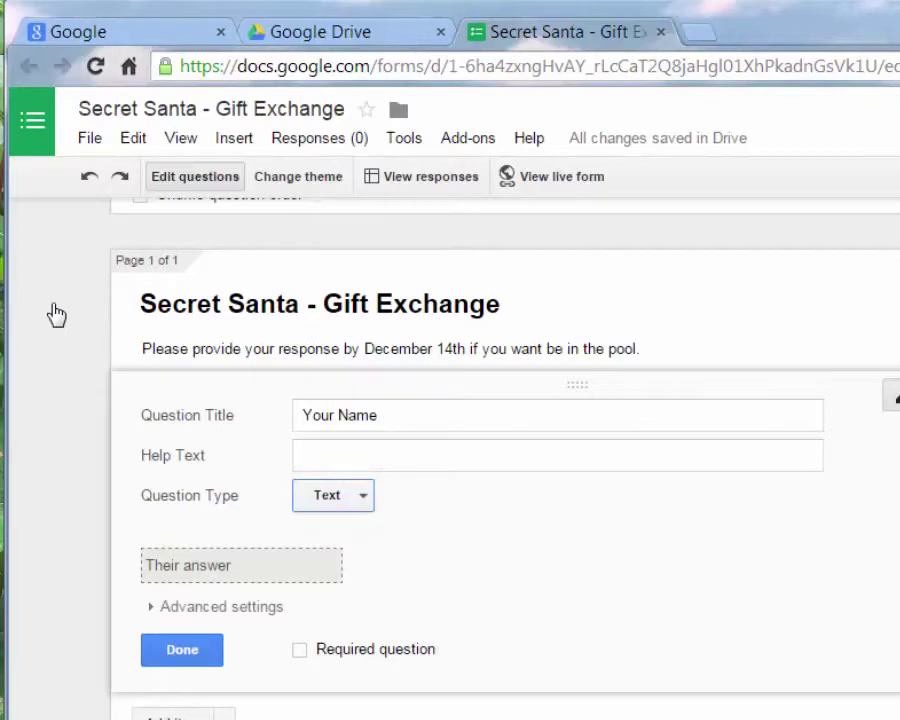
key("alt+Down")
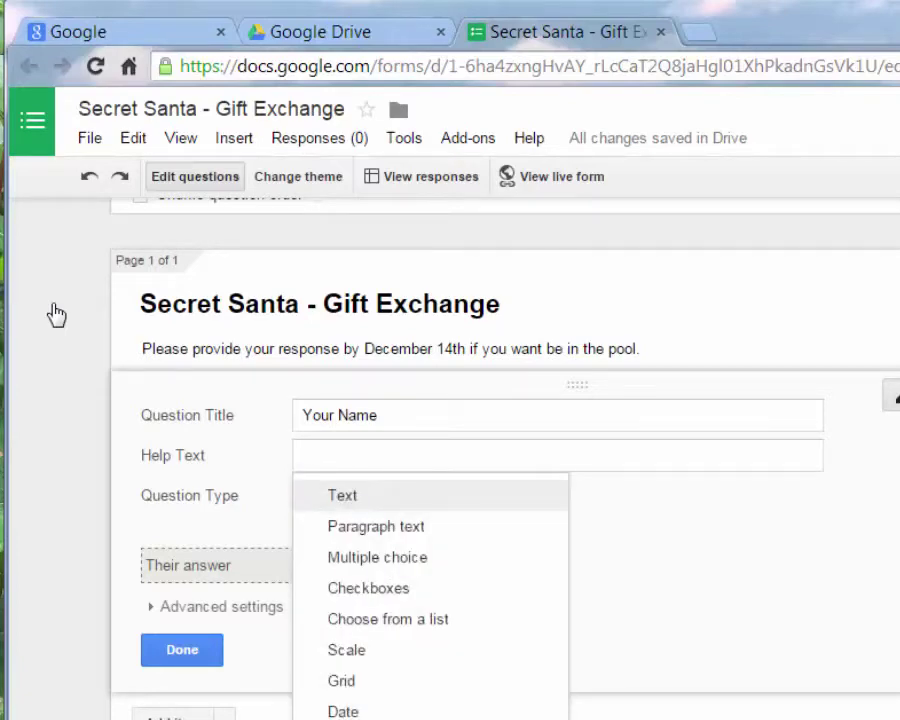
key("Down")
key("Down")
key("Down")
key("Down")
key("Down")
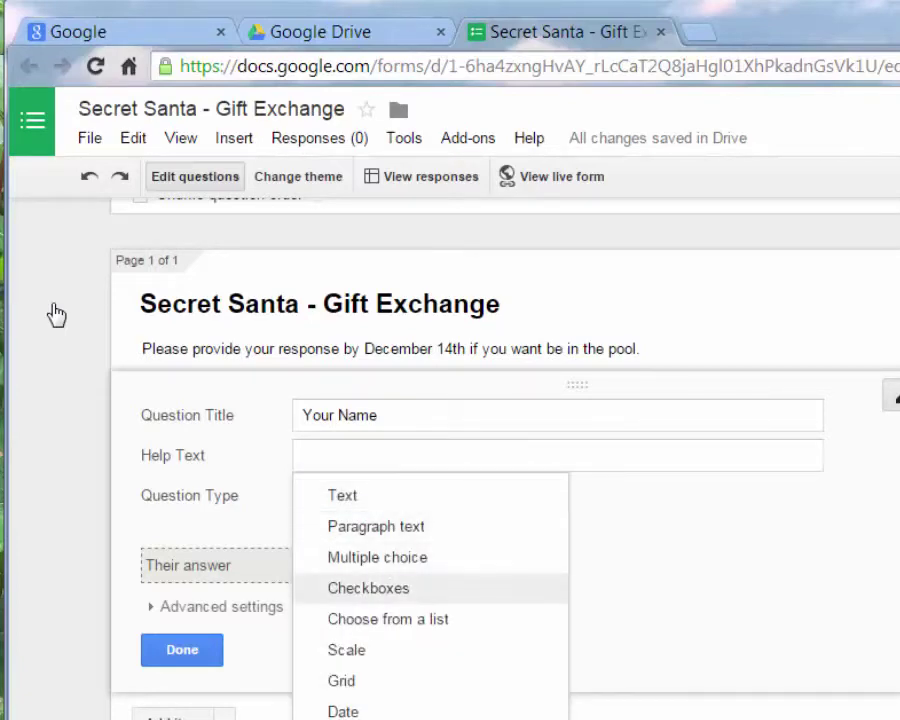
key("Up")
key("Return")
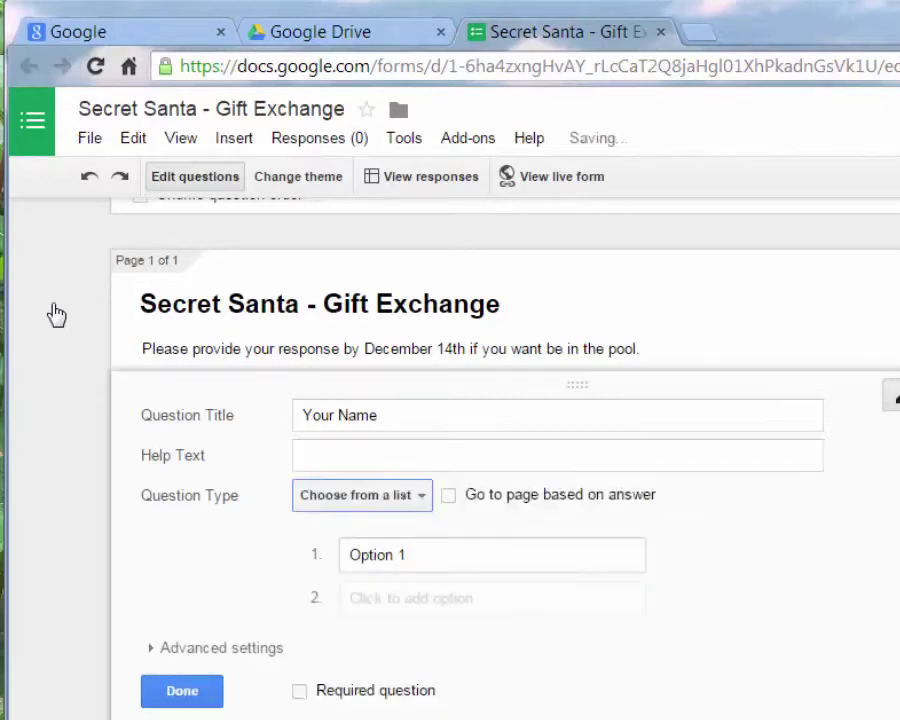
Enter the first three participant names as list options, starting a note on the third
key("Tab")
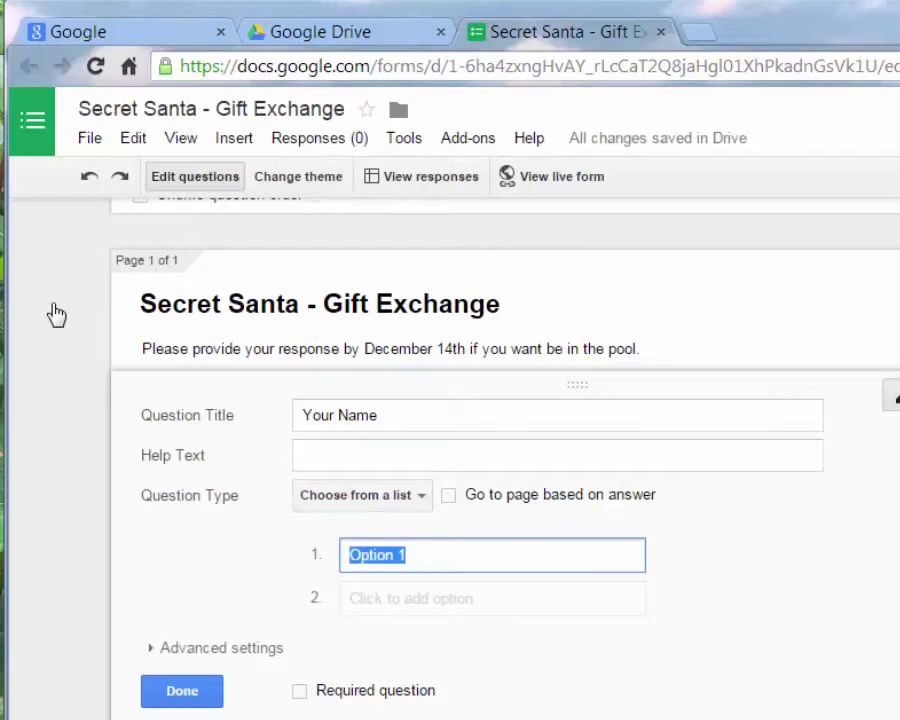
type("Sam")
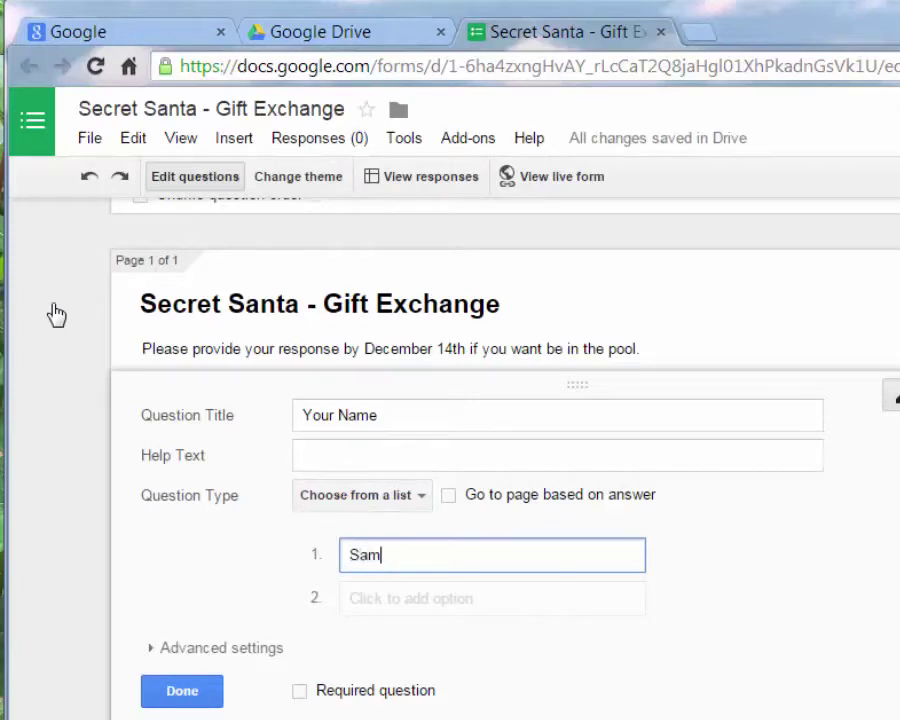
key("Return")
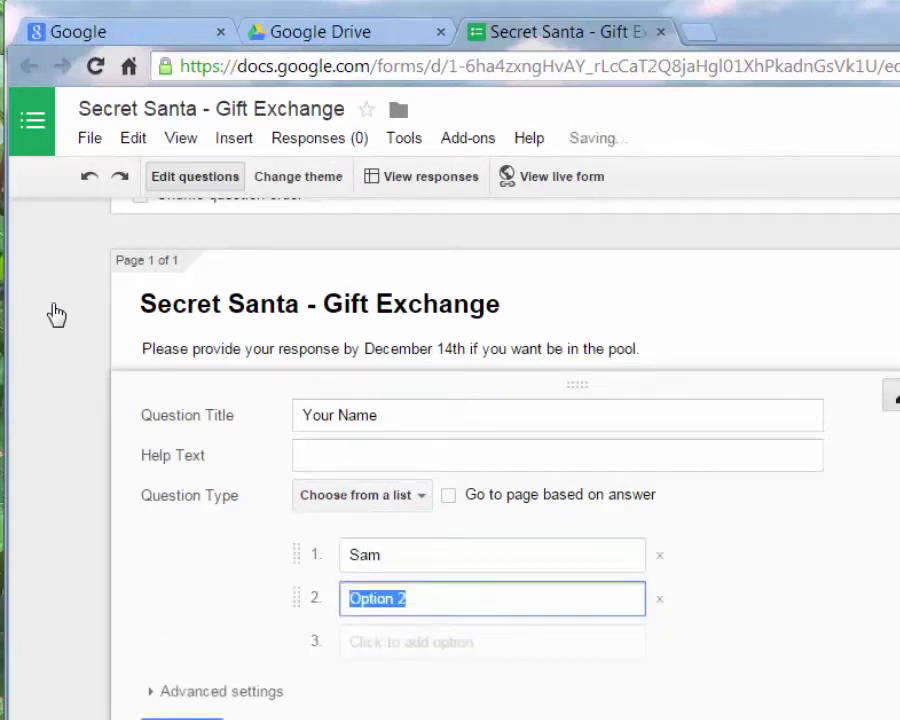
type("Alex")
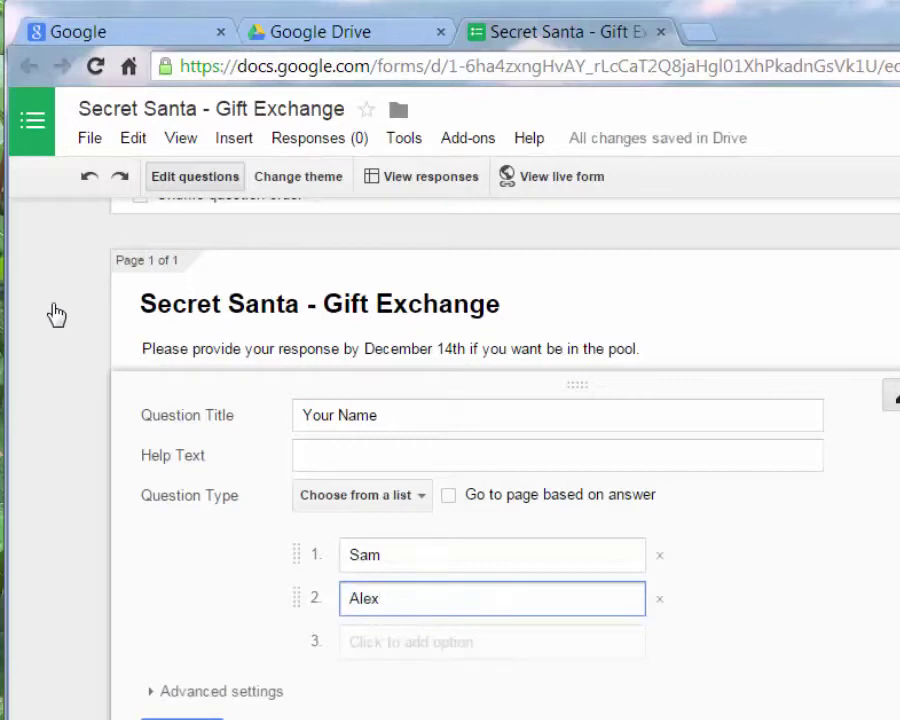
key("Return")
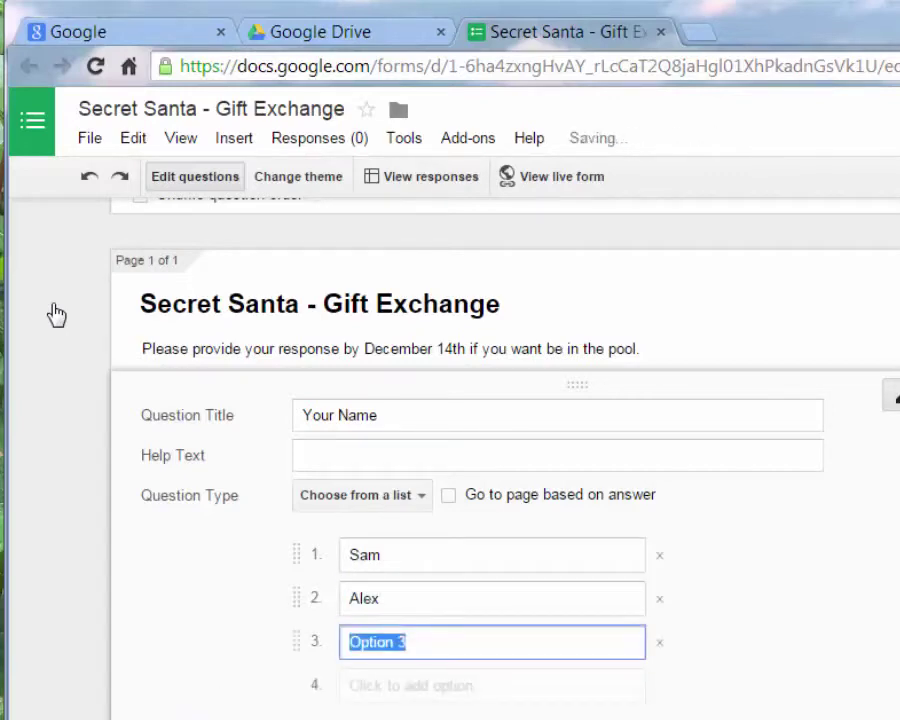
type("Erin ")
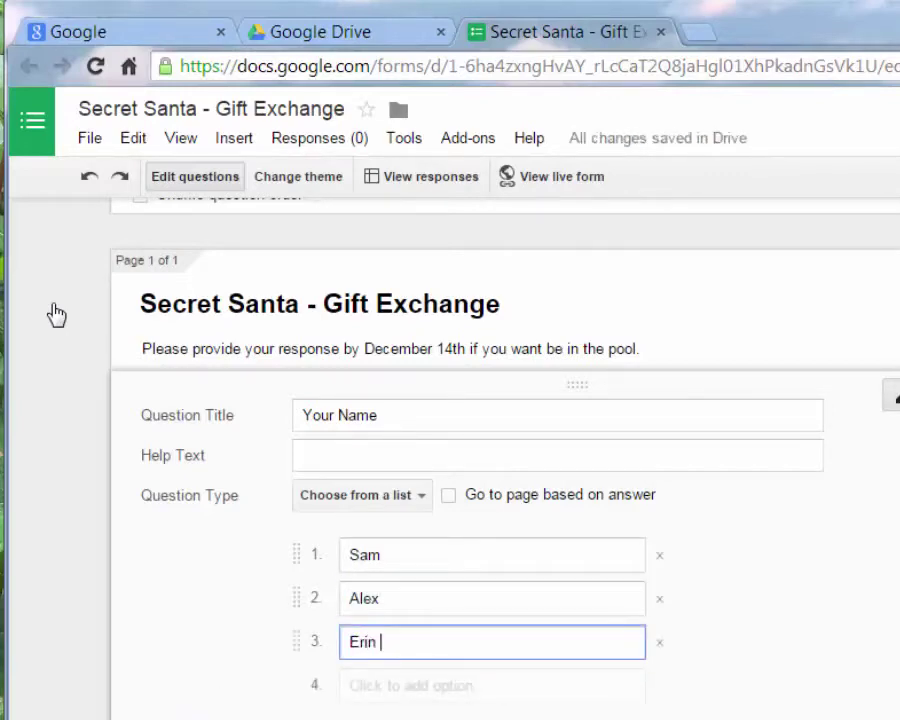
type("(")
key("Return")
type("chuck")
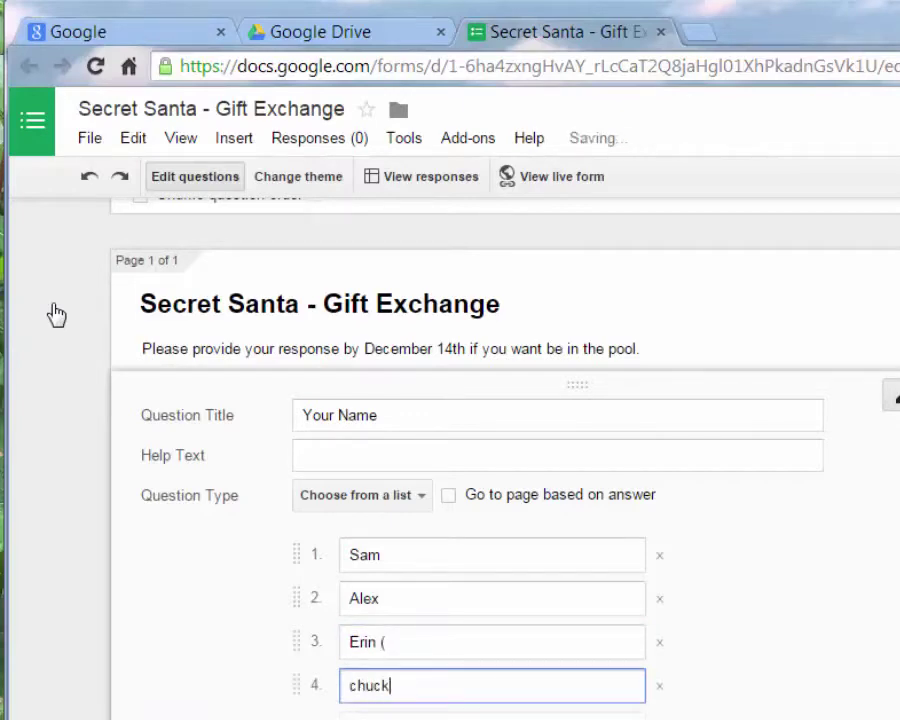
type("'s girl")
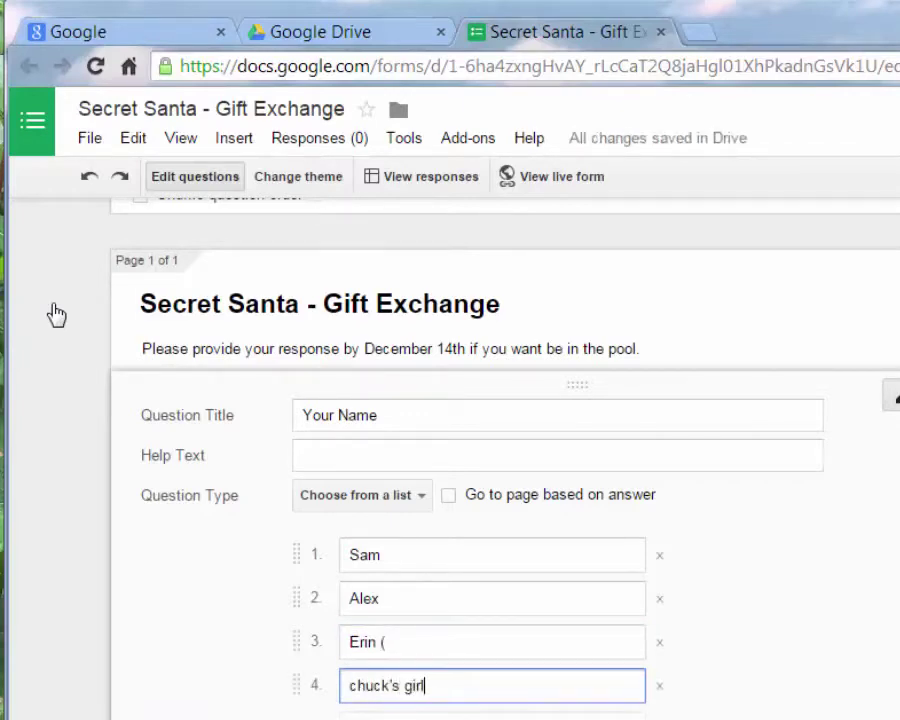
type("friedn")
Finish the third option's note, add the fourth and fifth participants, and tick Required
key("shift+Tab")
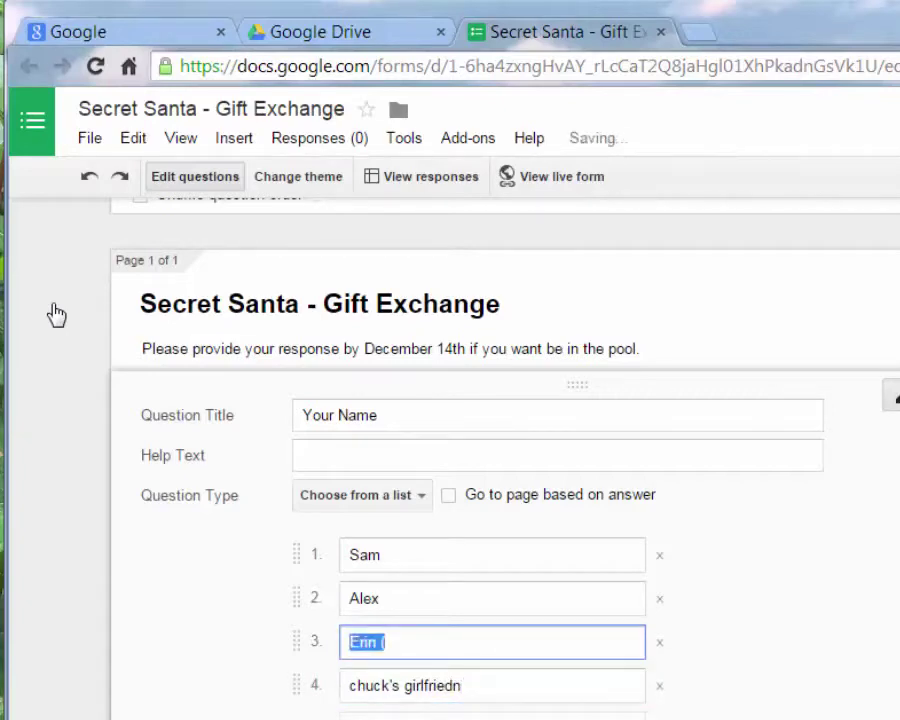
key("End")
type("Chuck")
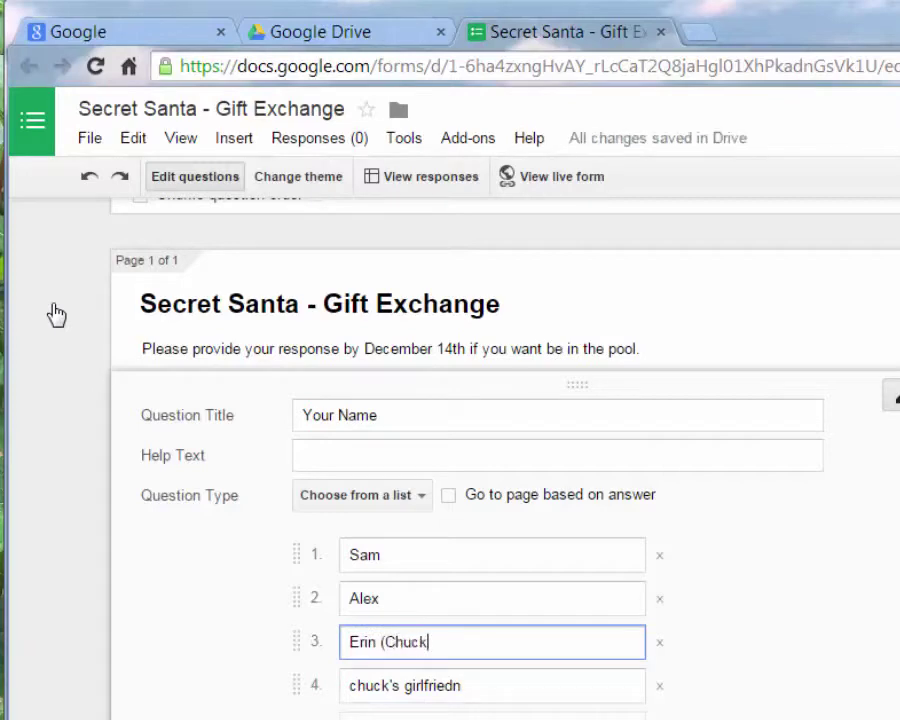
type("'s")
type("girlfriend)")
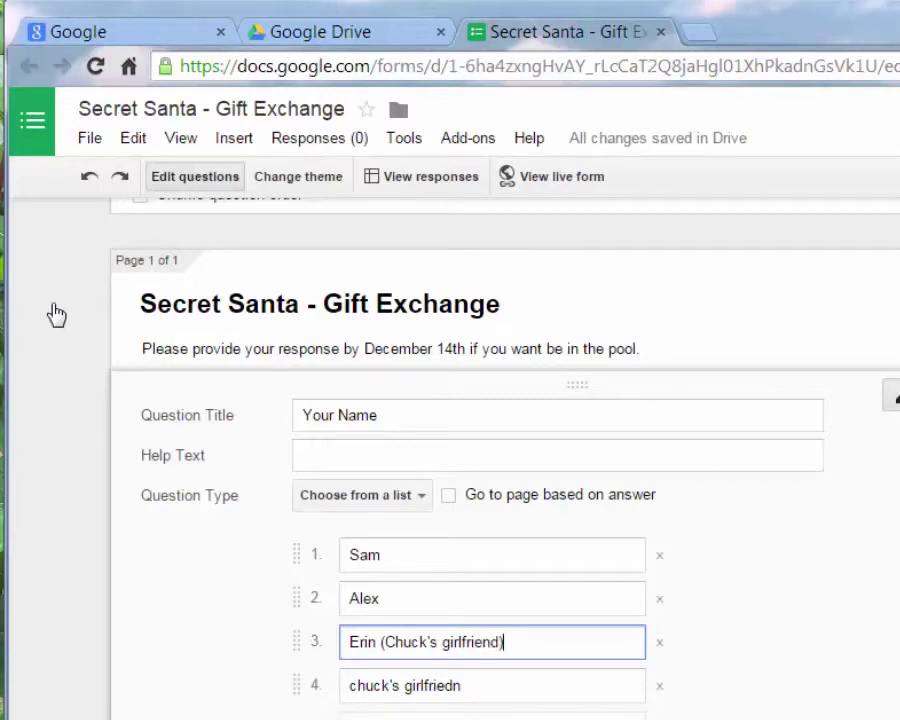
key("Tab")
type("Eri")
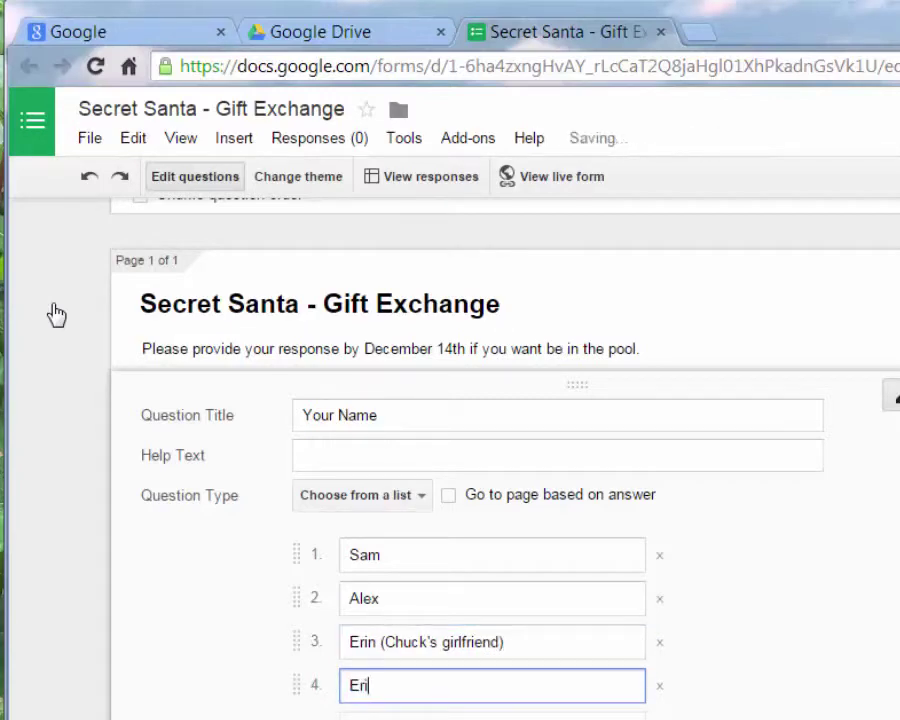
type("n")
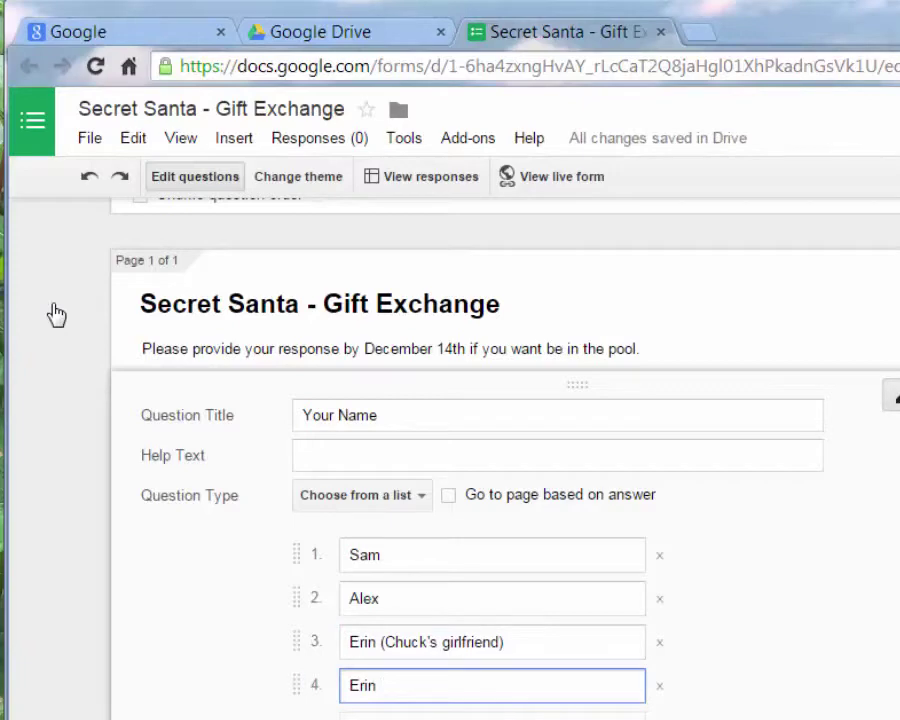
type(" (Jill's little sist")
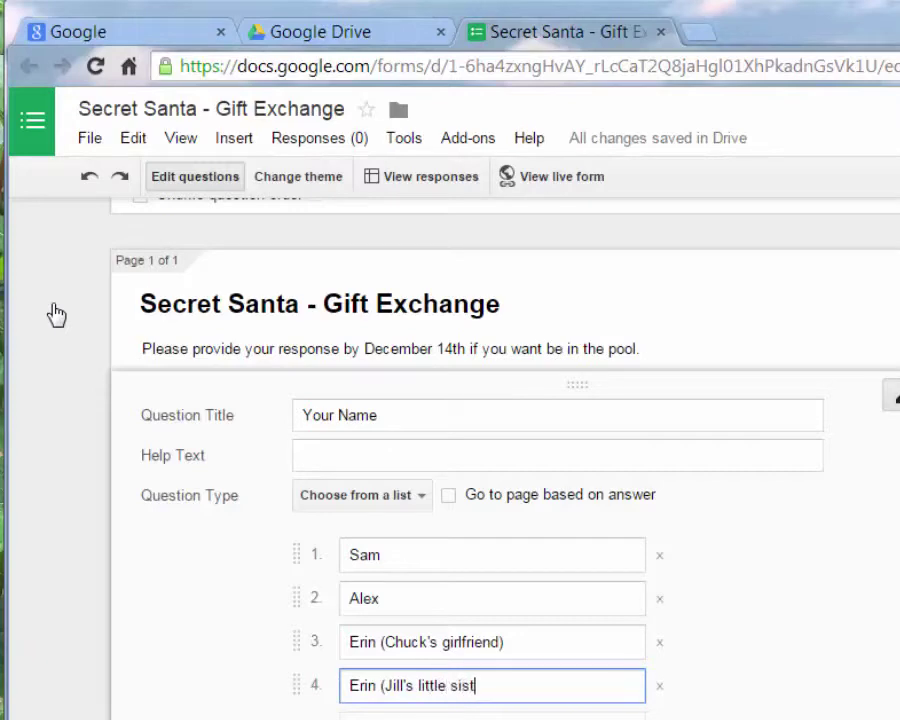
type("er)")
key("Return")
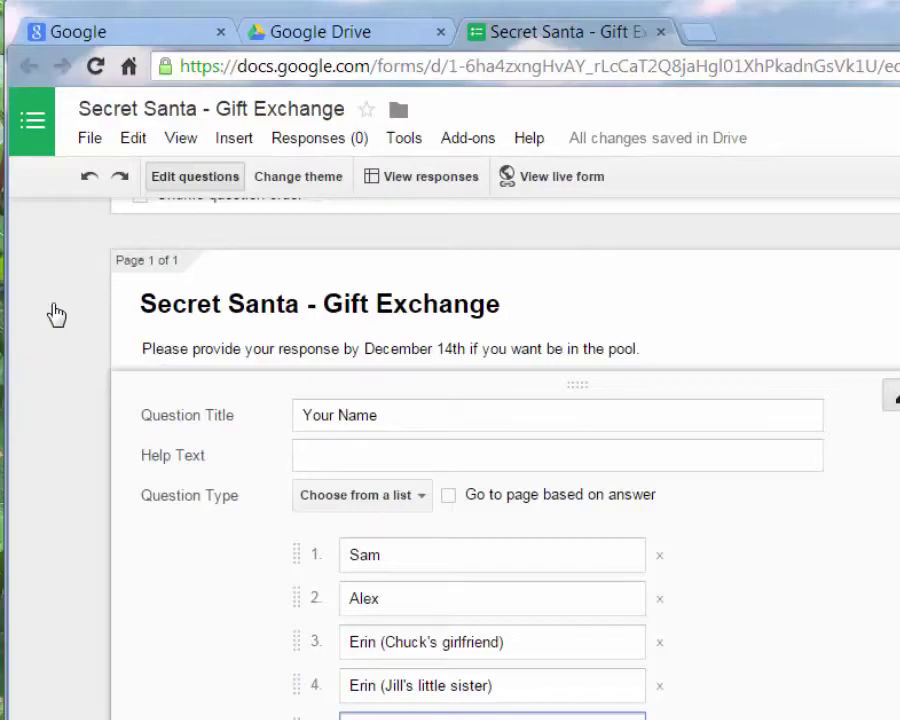
type("Bob")
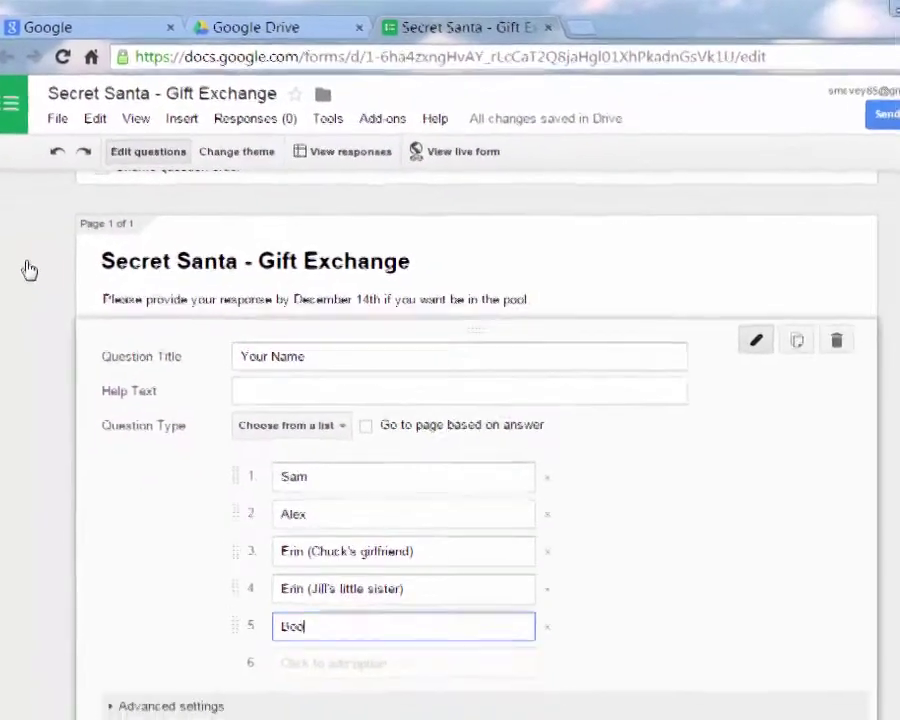
type("by ")
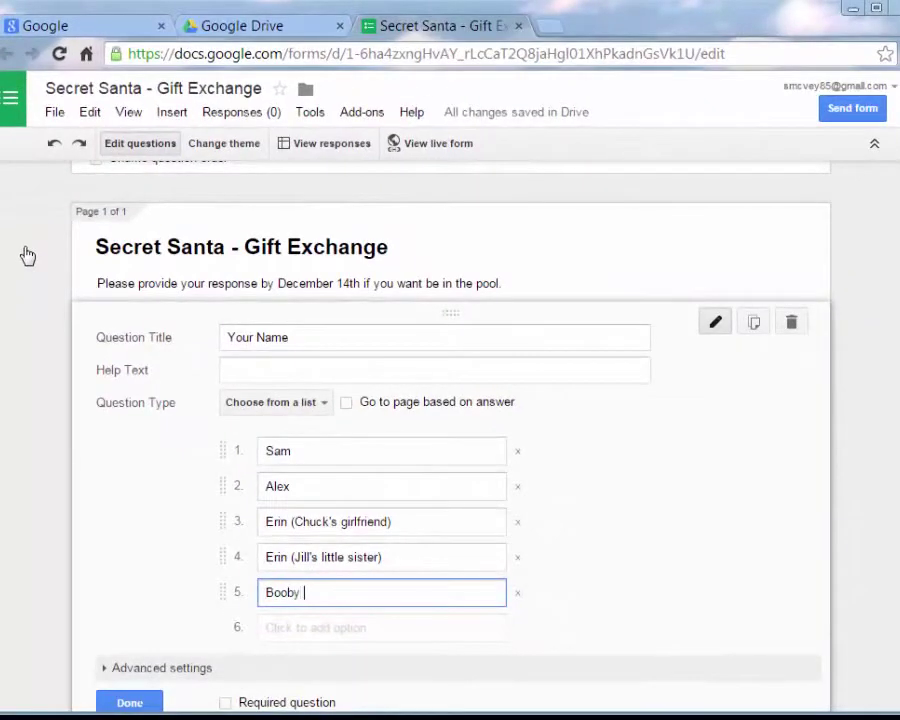
type("Joj")
scroll(28, 256, "down", 2)
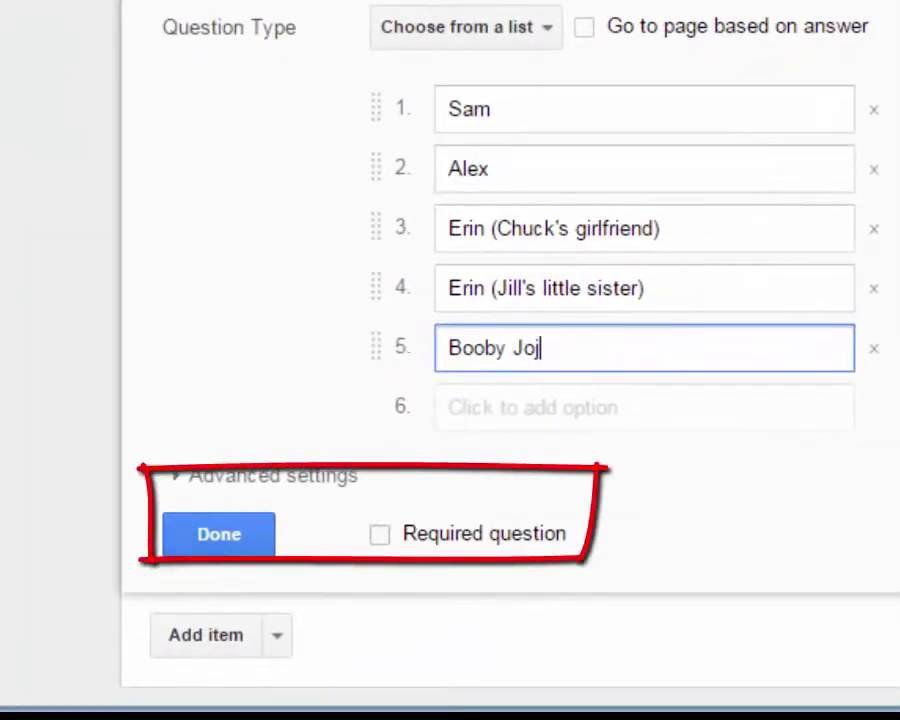
left_click(380, 534)
Finish editing the required Your Name question and bring up the Add item type menu
left_click(219, 534)
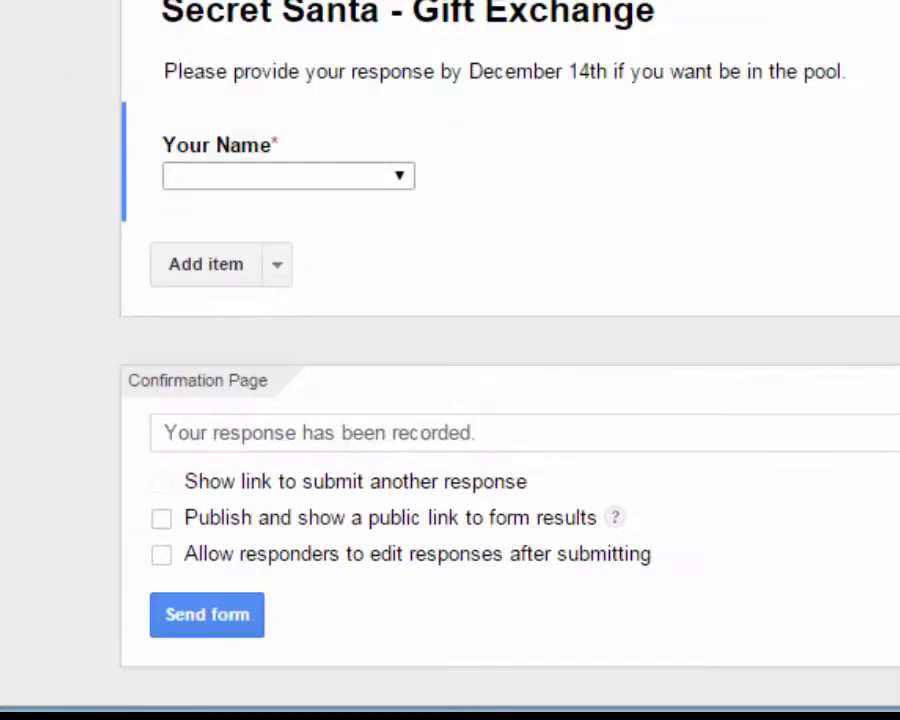
left_click(220, 150)
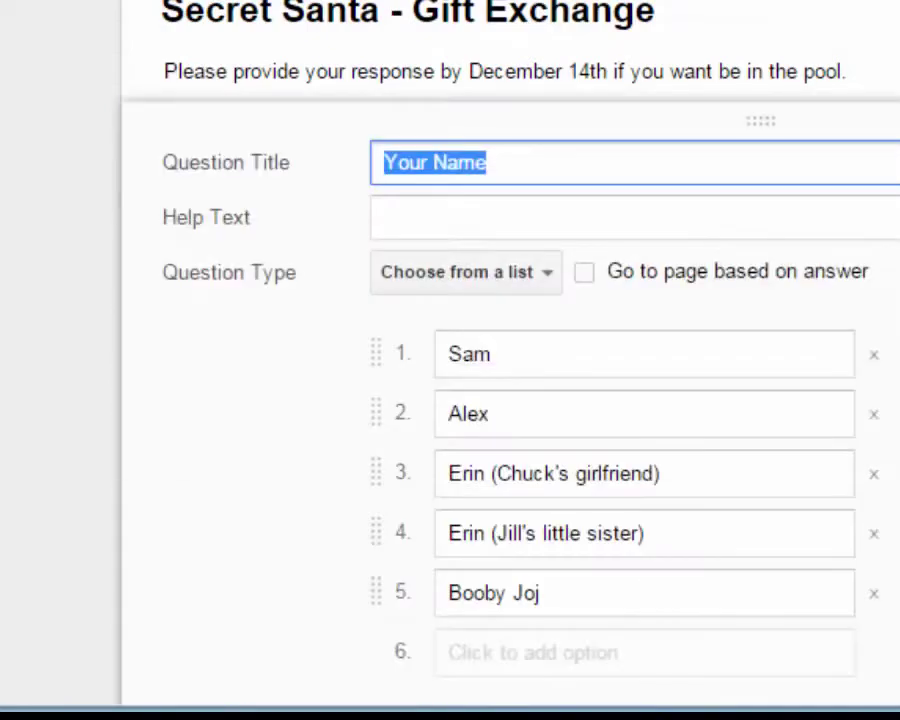
scroll(450, 400, "down", 5)
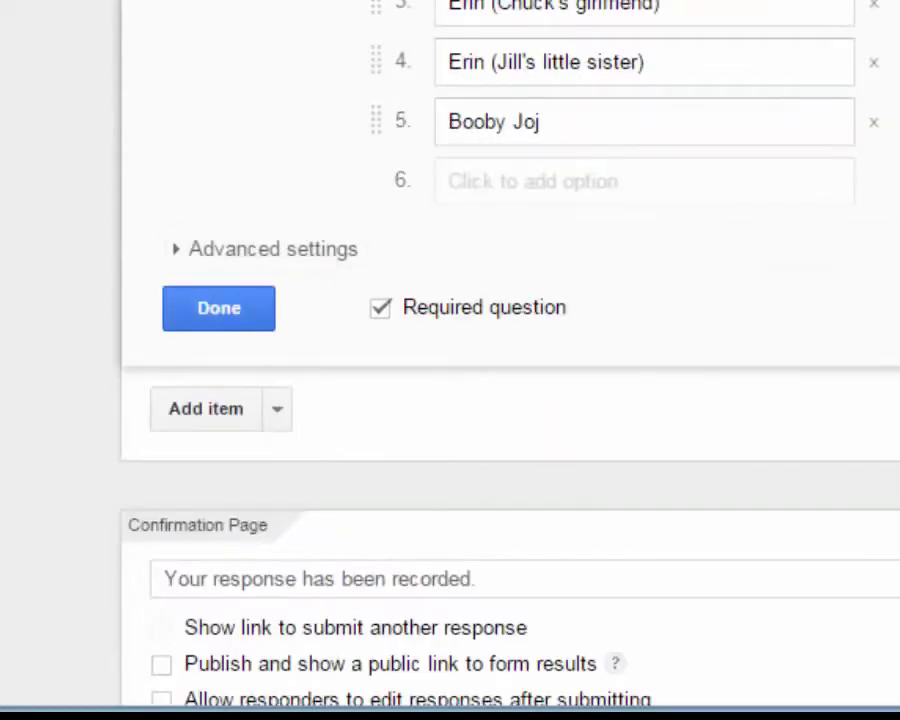
left_click(217, 306)
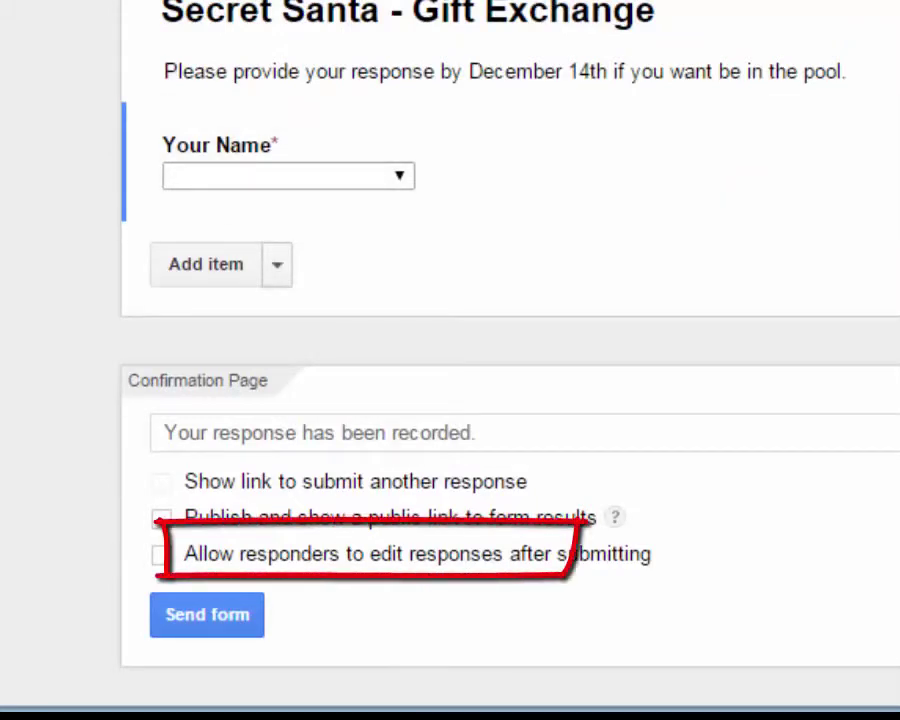
left_click(277, 264)
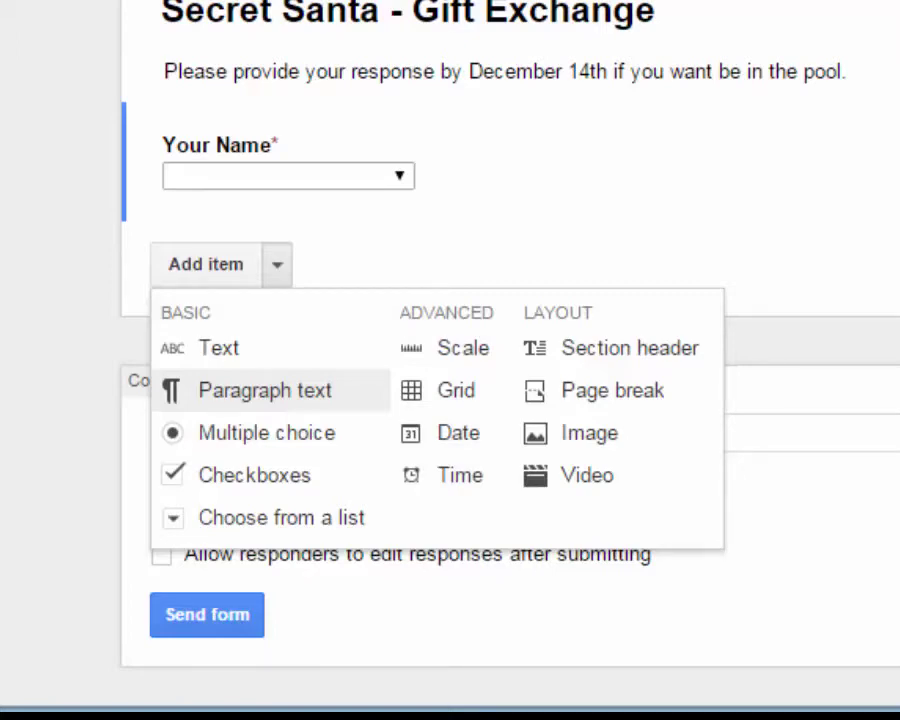
Add a required Paragraph text question 'What would you like?' with the $25 spending-limit help text
left_click(265, 390)
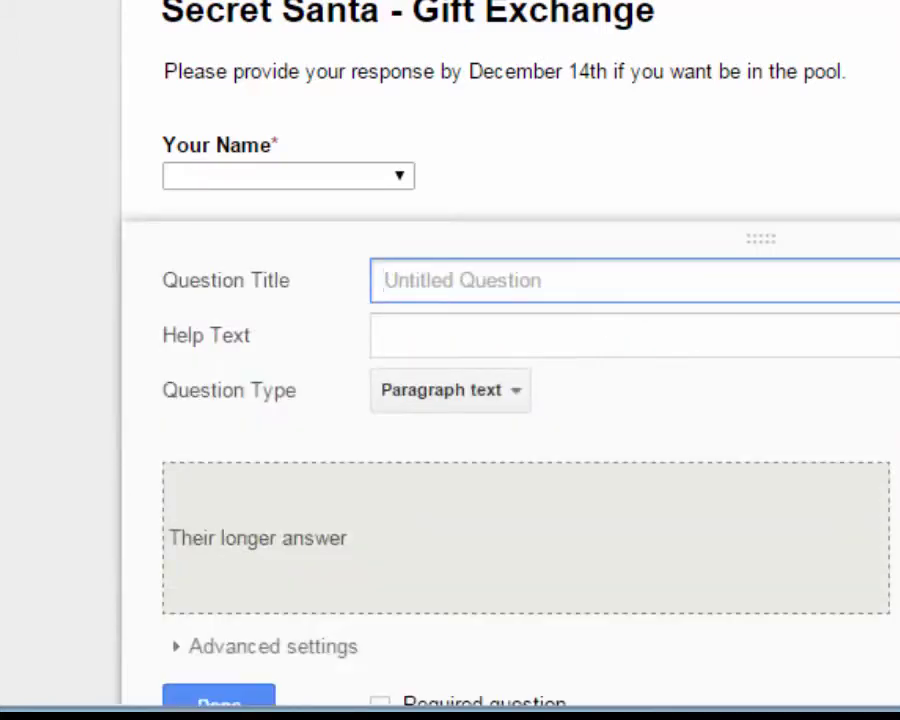
type("What wou")
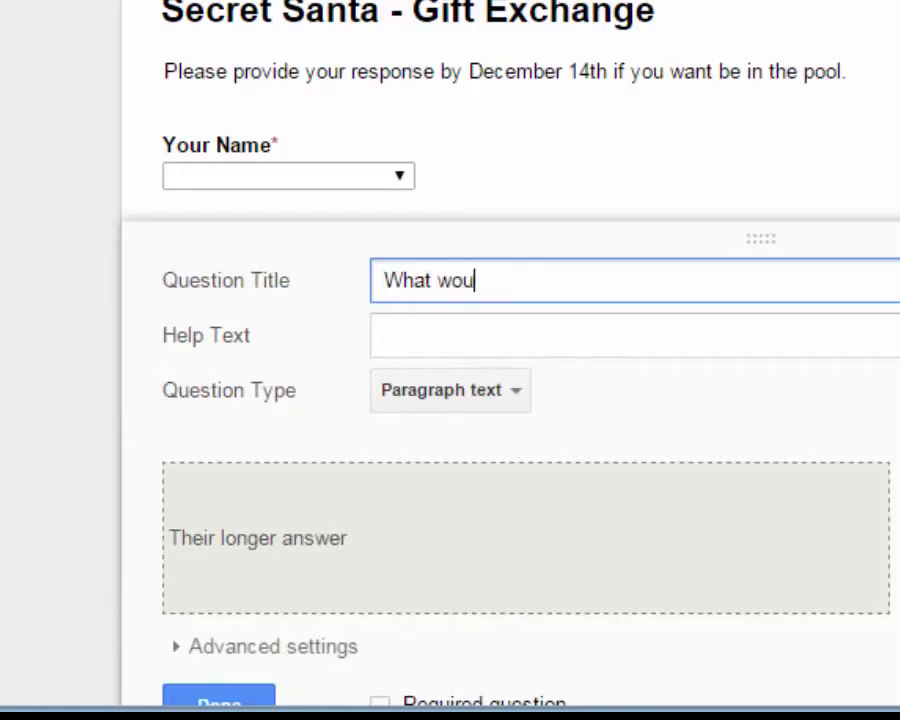
type("ld yopu like")
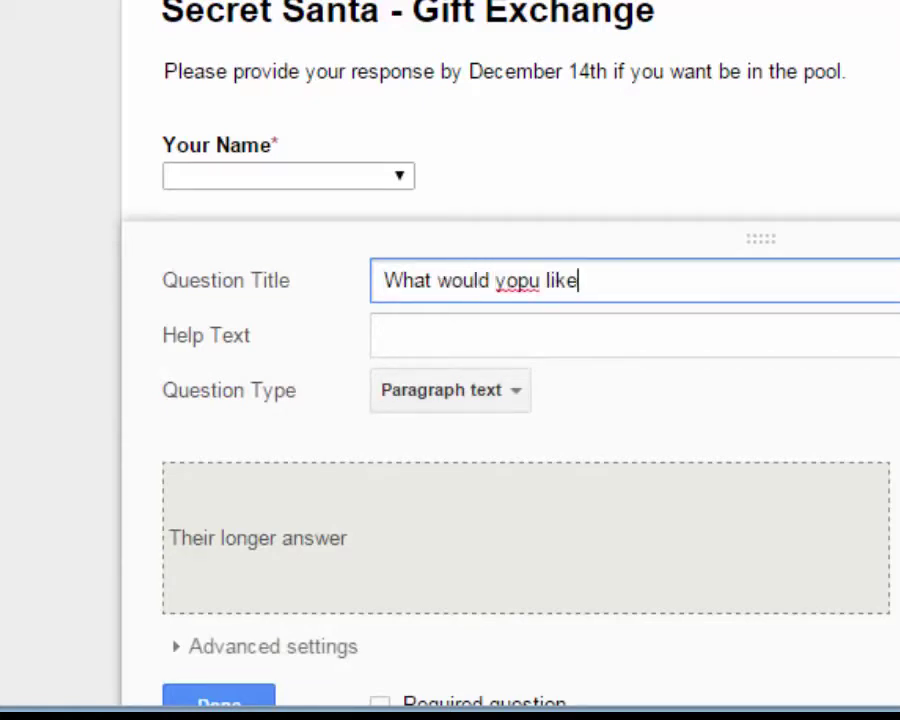
type("?")
left_click(530, 280)
key("BackSpace")
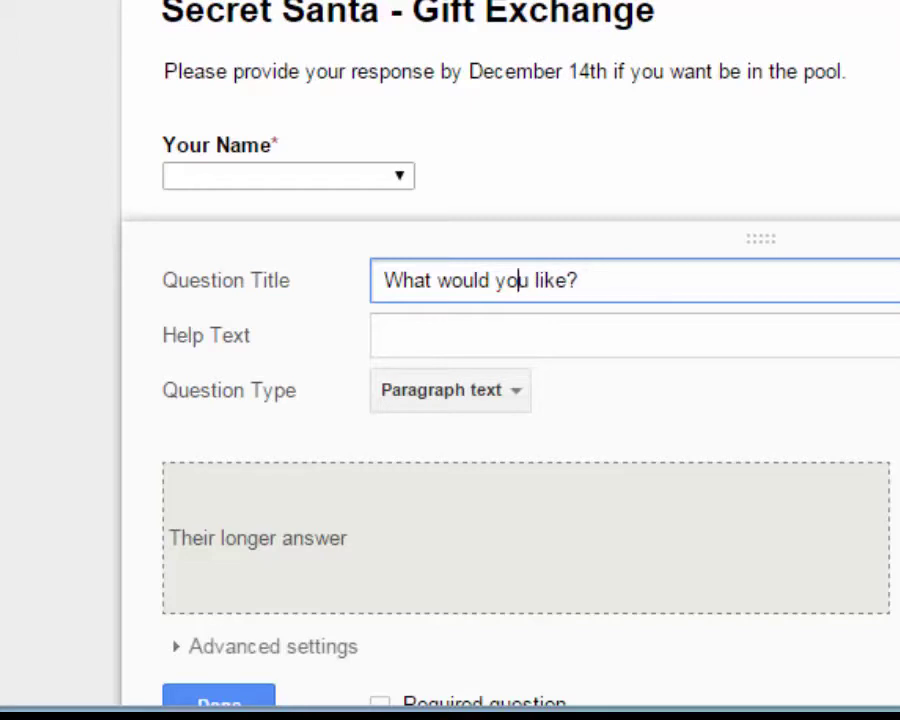
left_click(385, 335)
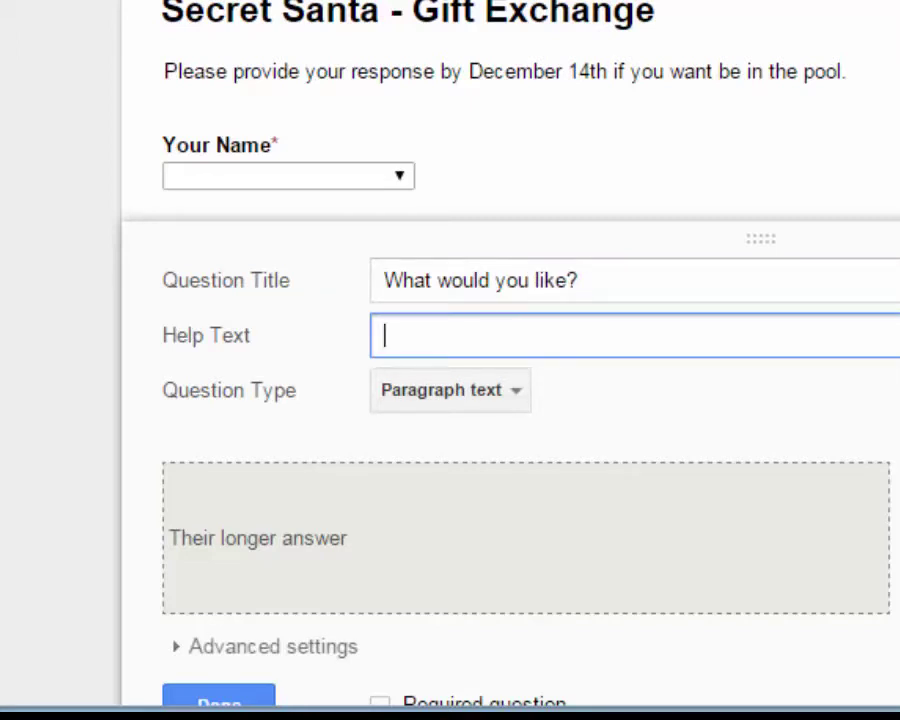
type("Spe")
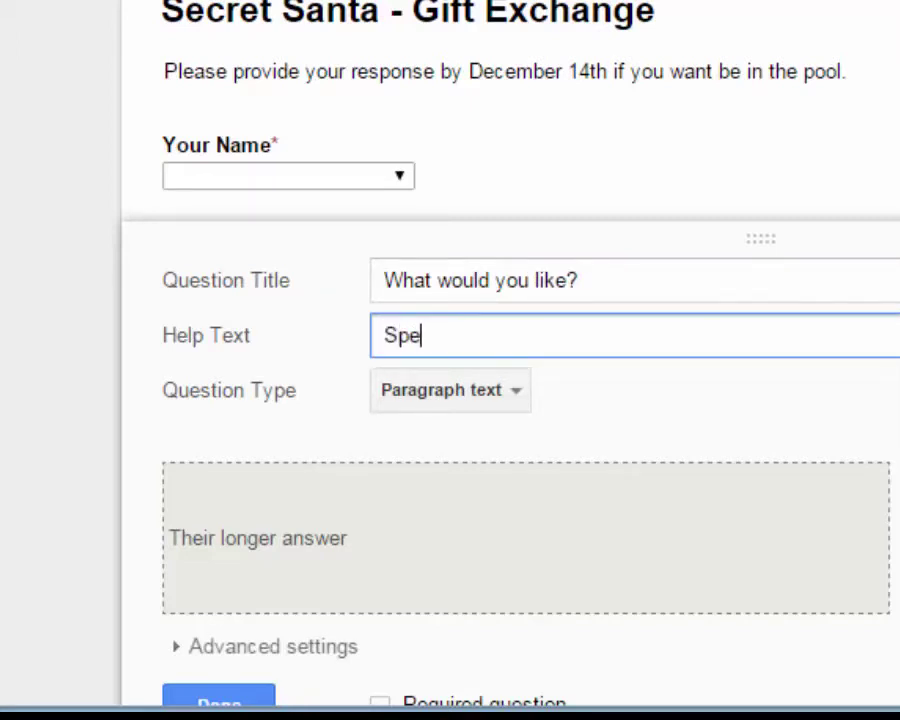
type("nding limit")
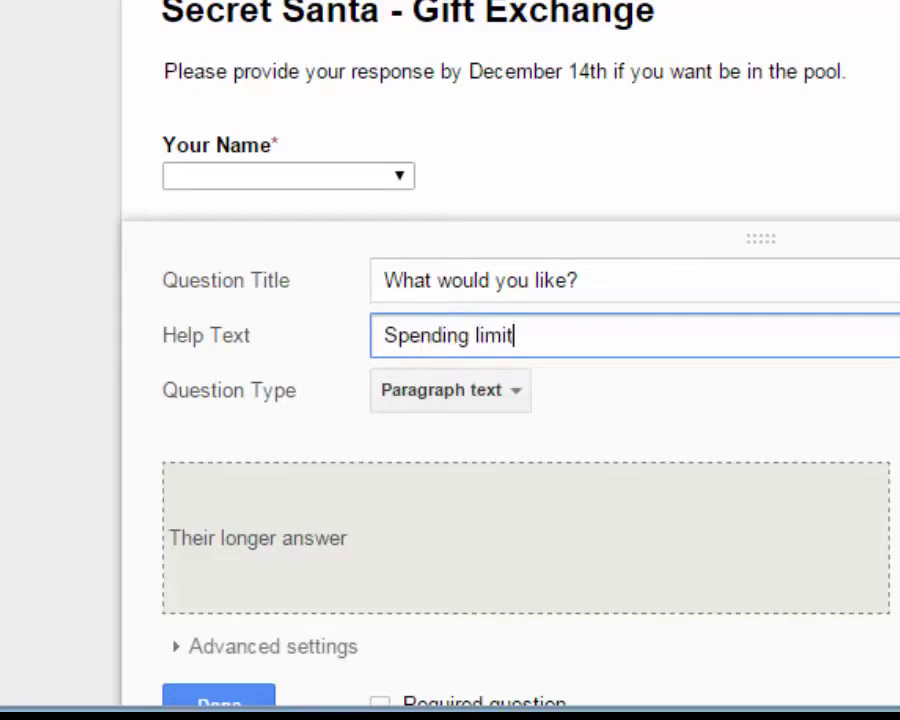
type(" is $25. ")
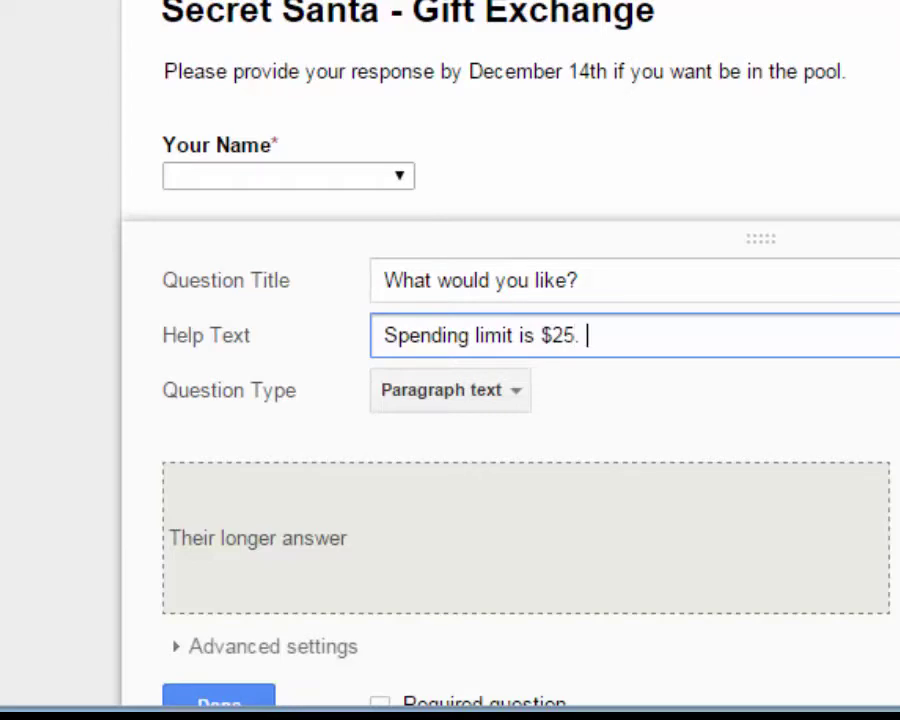
type("Feel")
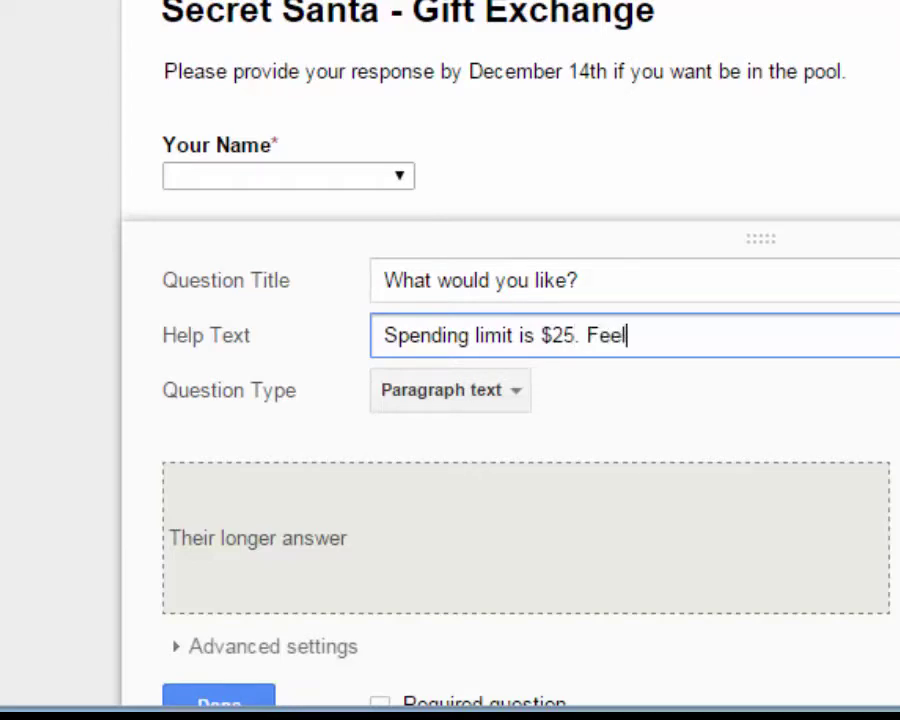
type(" free to gi")
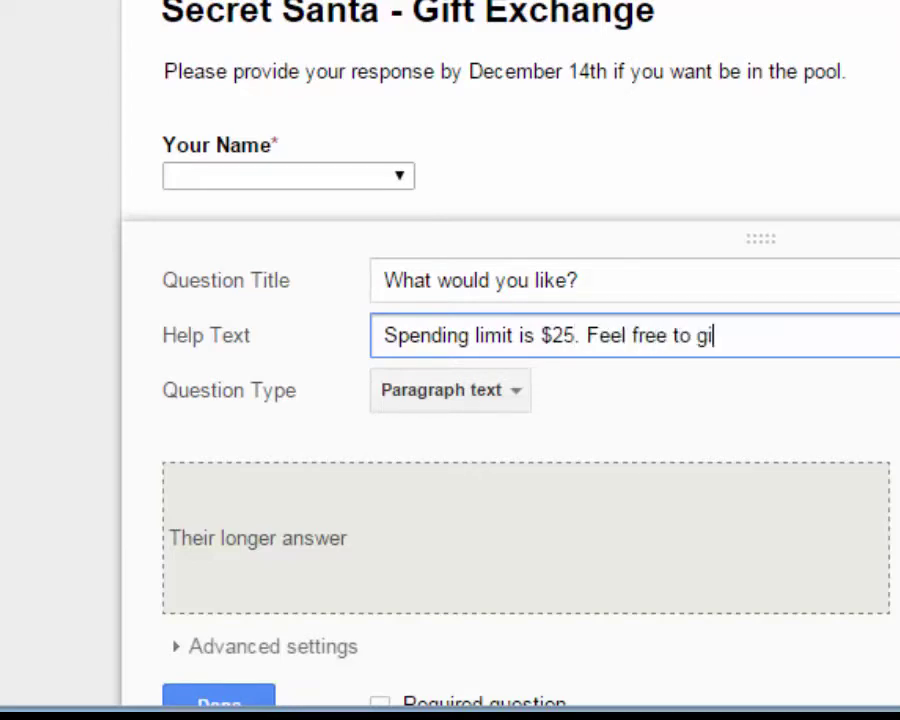
type("ve options")
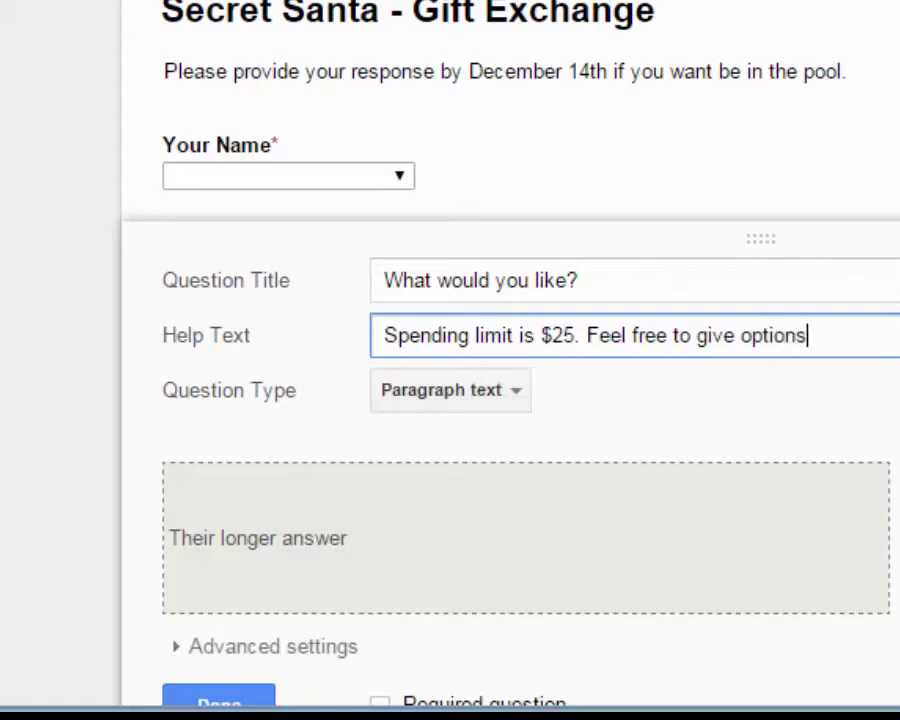
type(".")
scroll(450, 400, "down", 2)
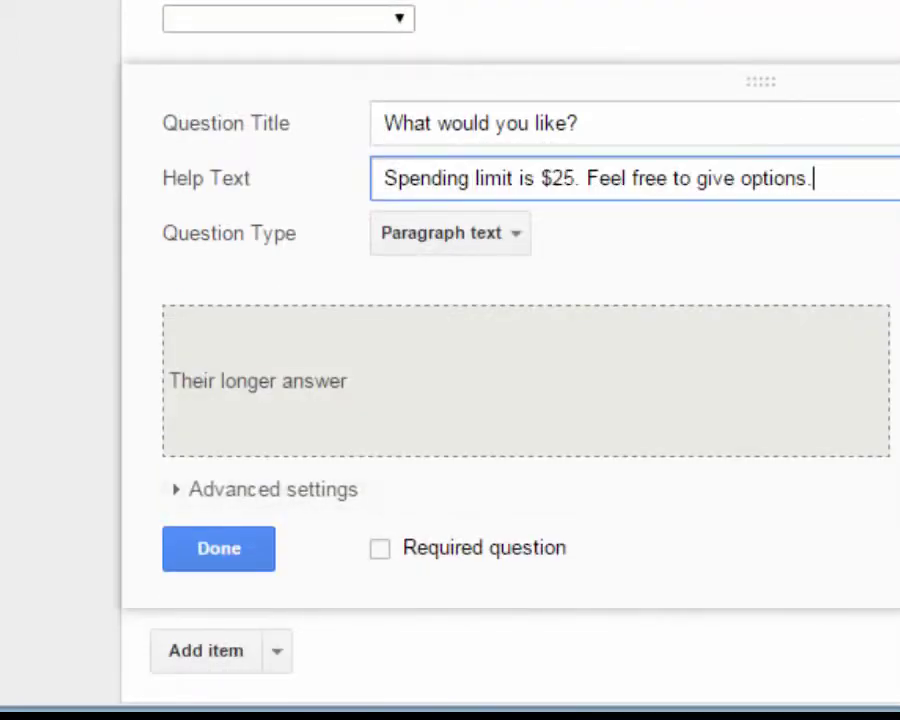
left_click(380, 548)
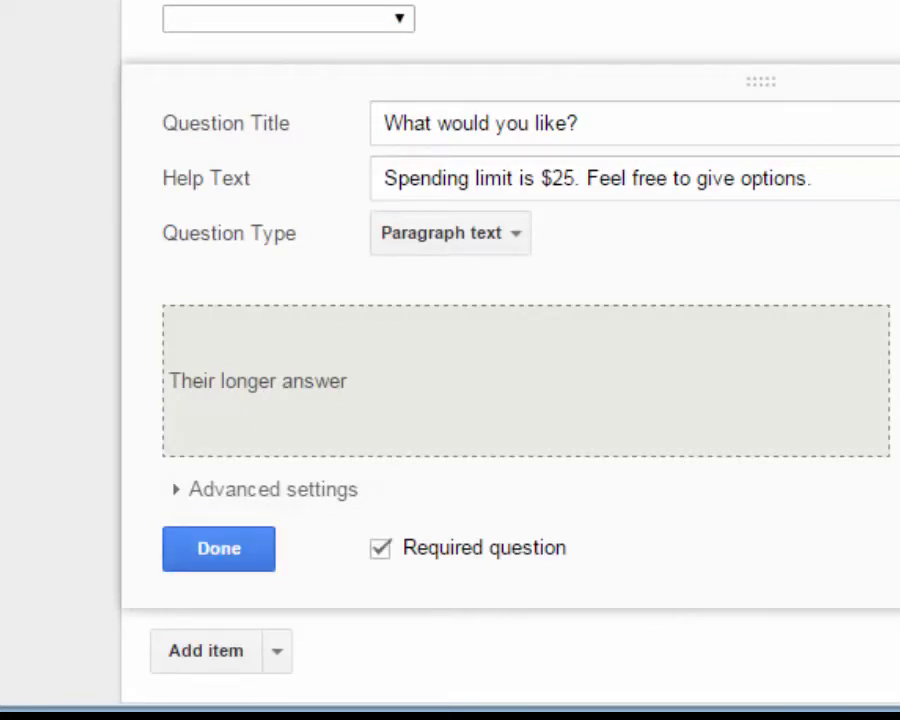
left_click(218, 548)
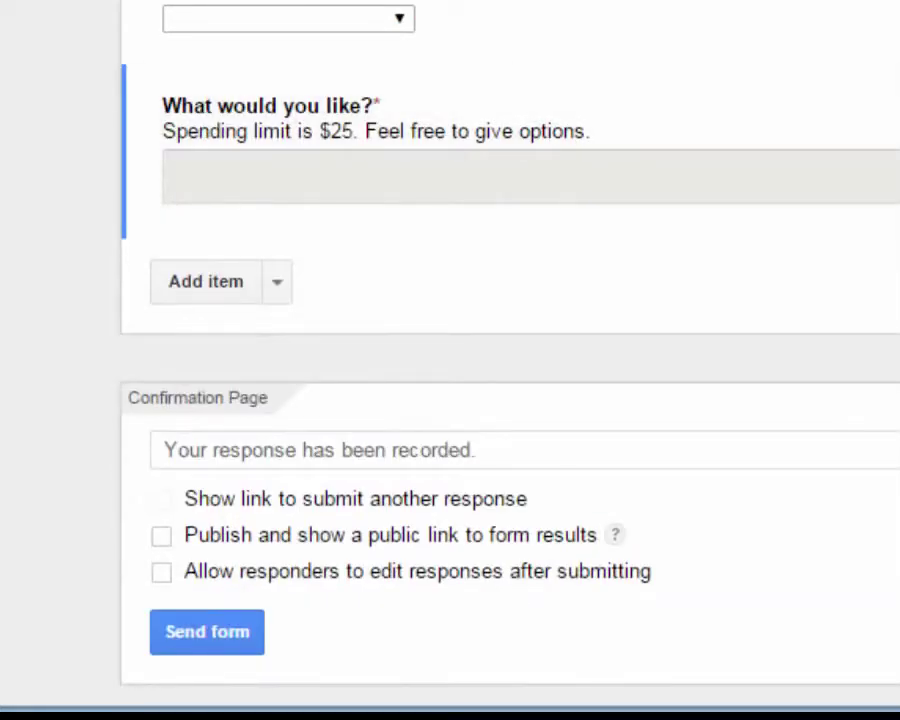
Add a required Text question titled 'Your preferred email'
left_click(277, 282)
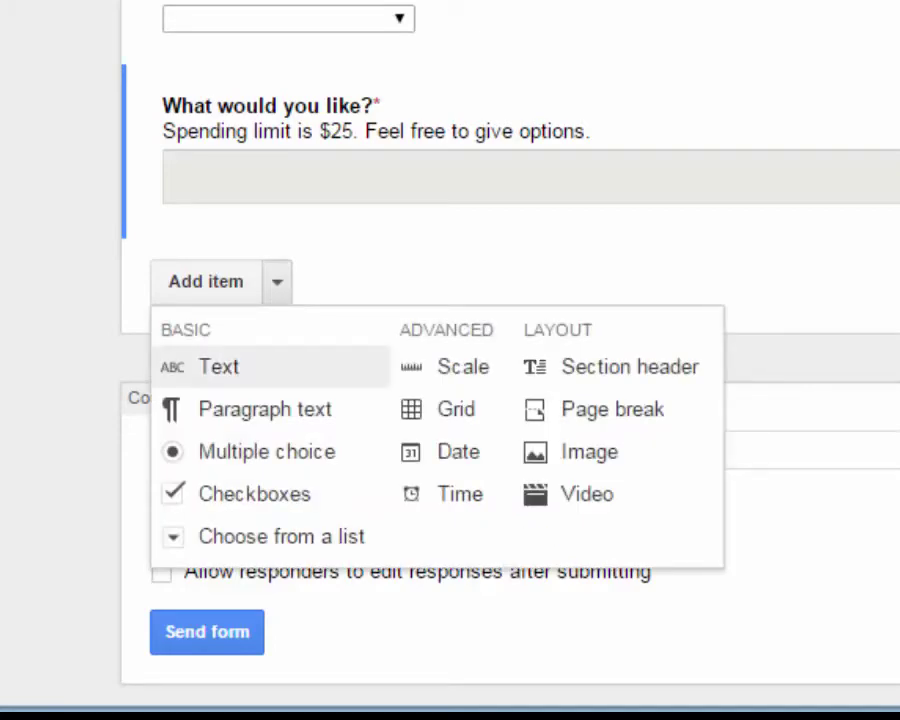
left_click(219, 366)
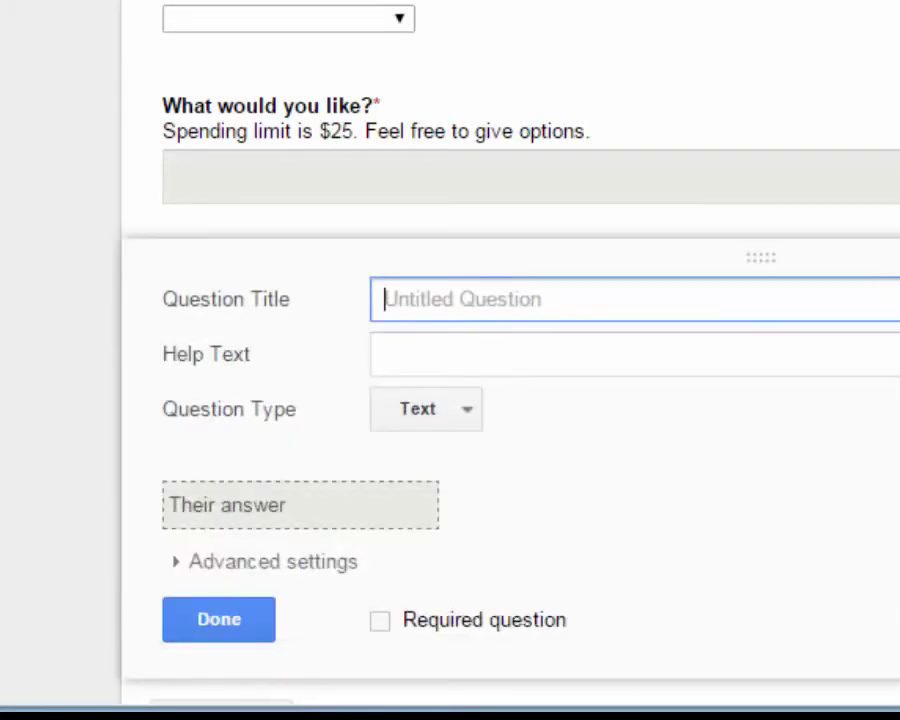
type("Your ")
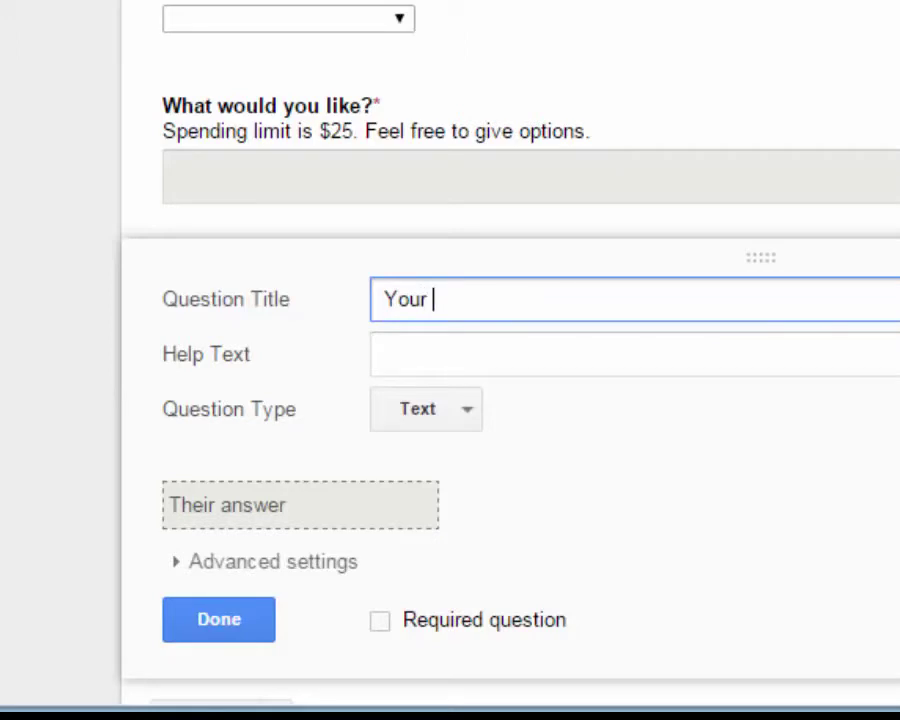
type("prefe")
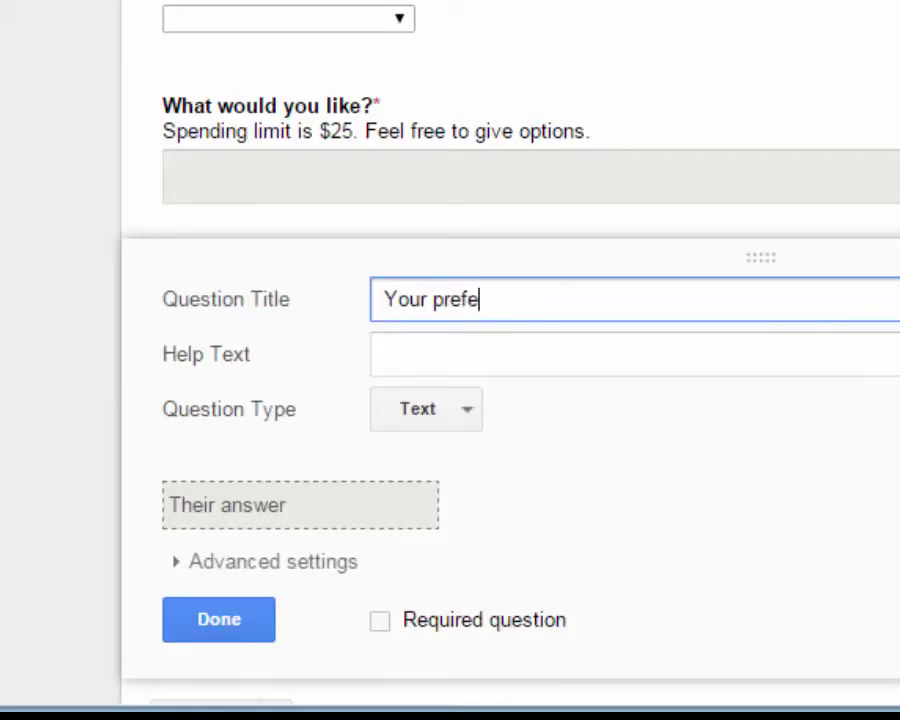
type("rred email")
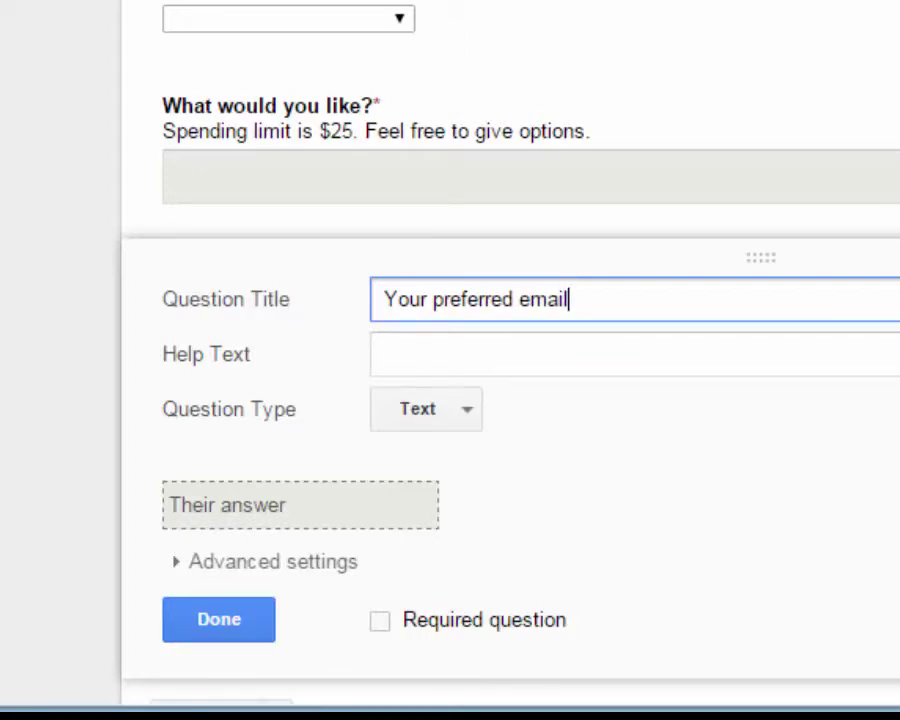
left_click(380, 620)
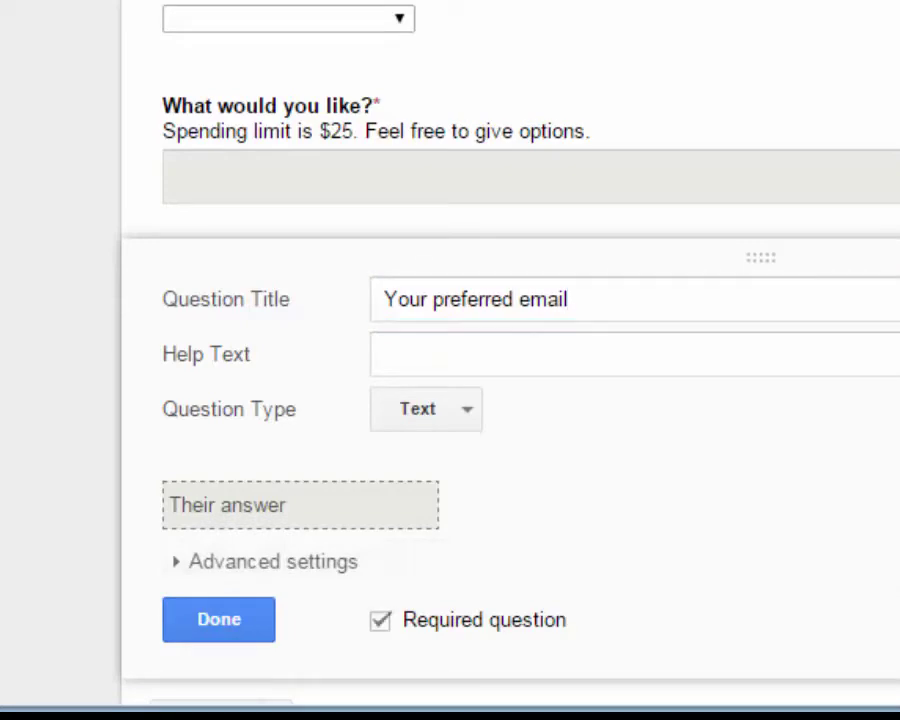
left_click(219, 619)
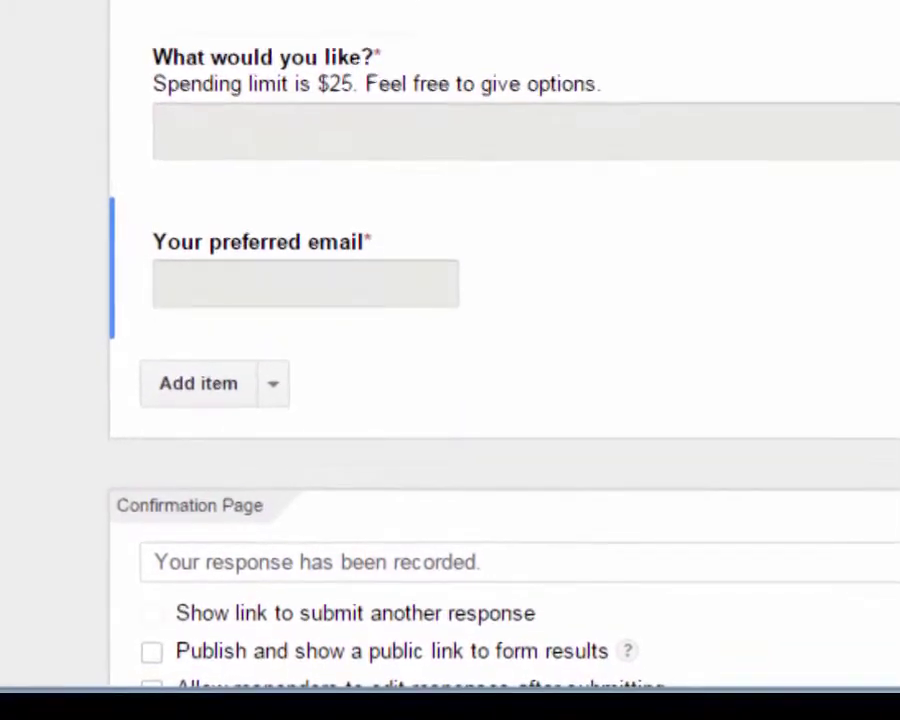
Replace the confirmation message with 'Thank you! I'll send out your match on Dec. 15th. See you at the party!'
scroll(500, 400, "down", 3)
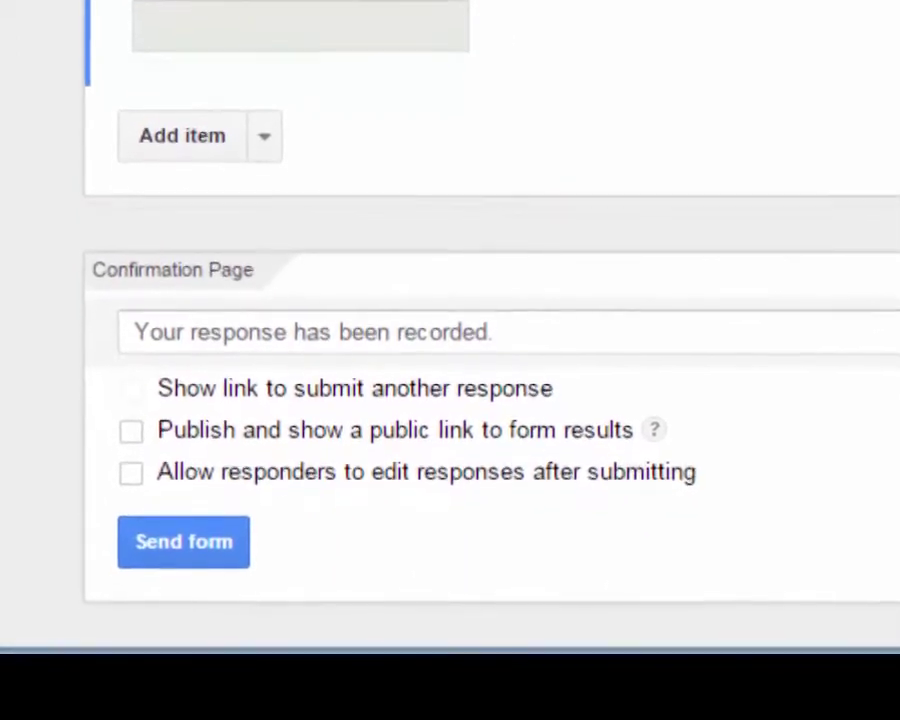
left_click_drag(333, 349, 490, 349)
key("ctrl+a")
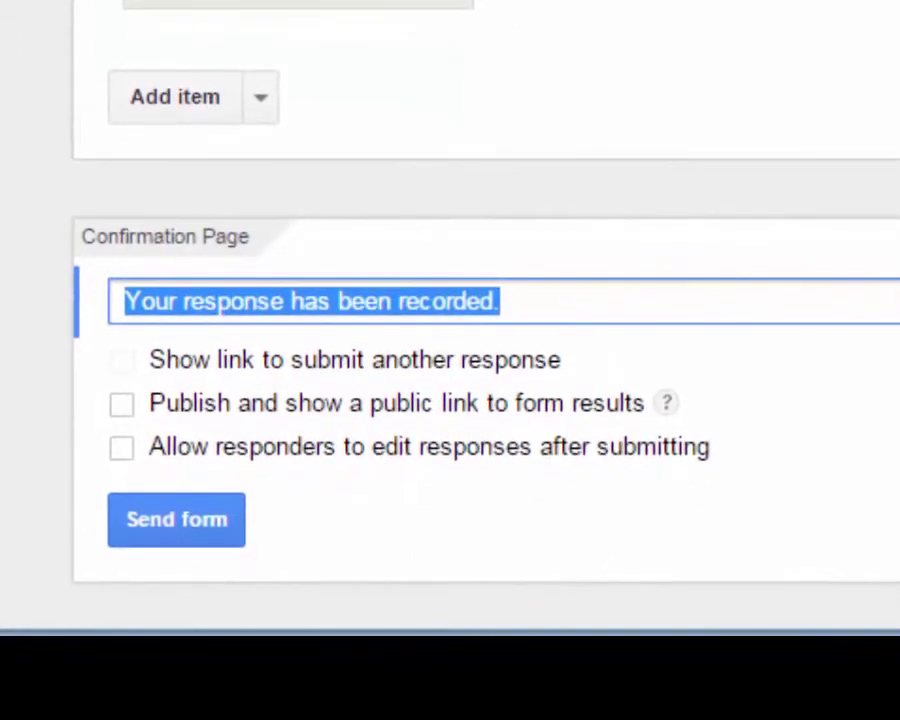
type("Thank ")
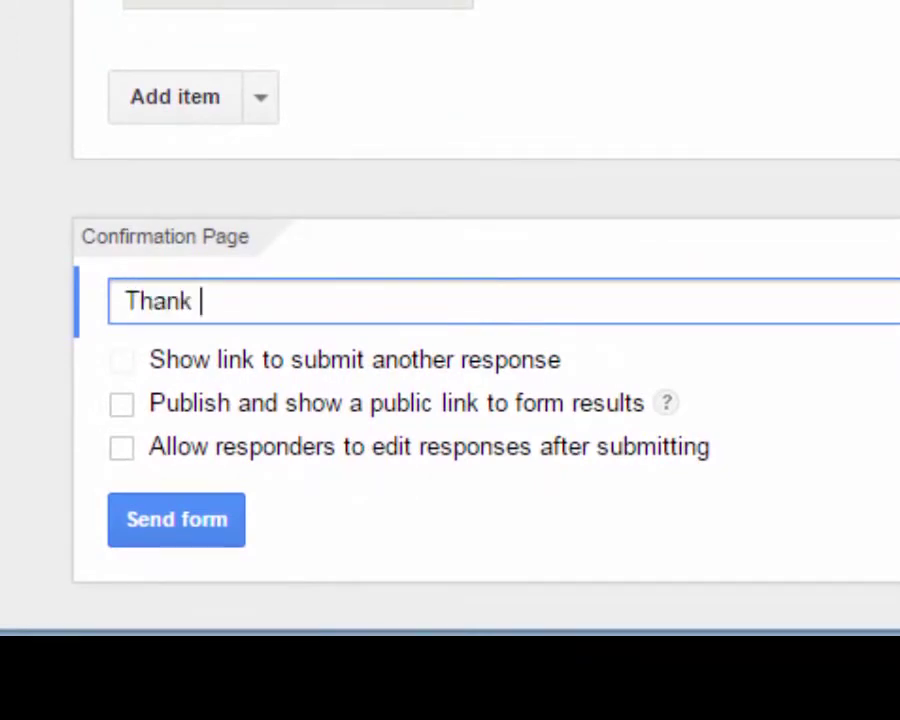
type("you! ")
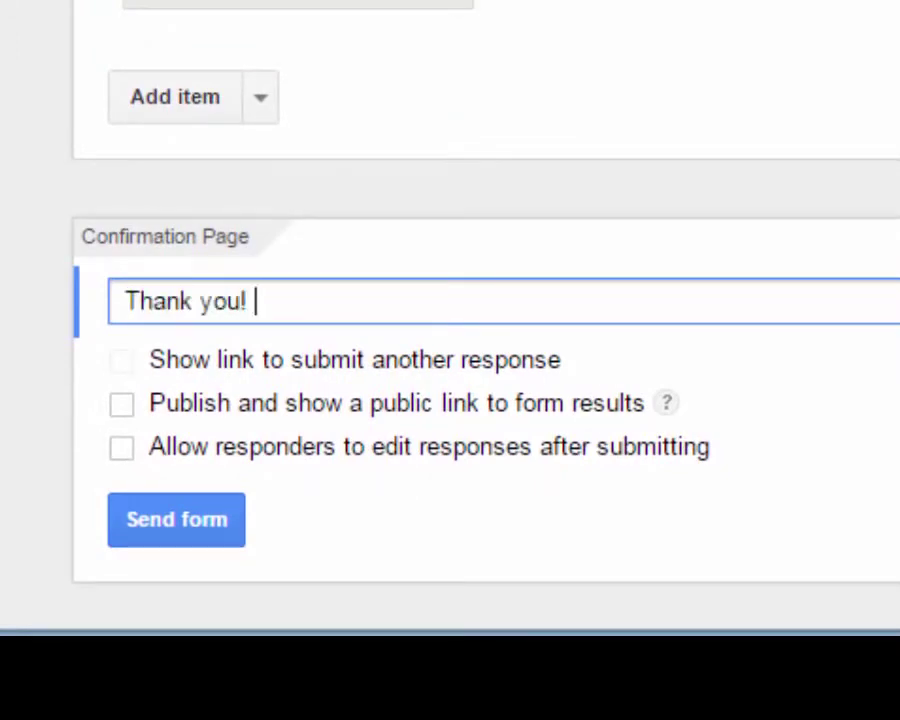
type("I'll ")
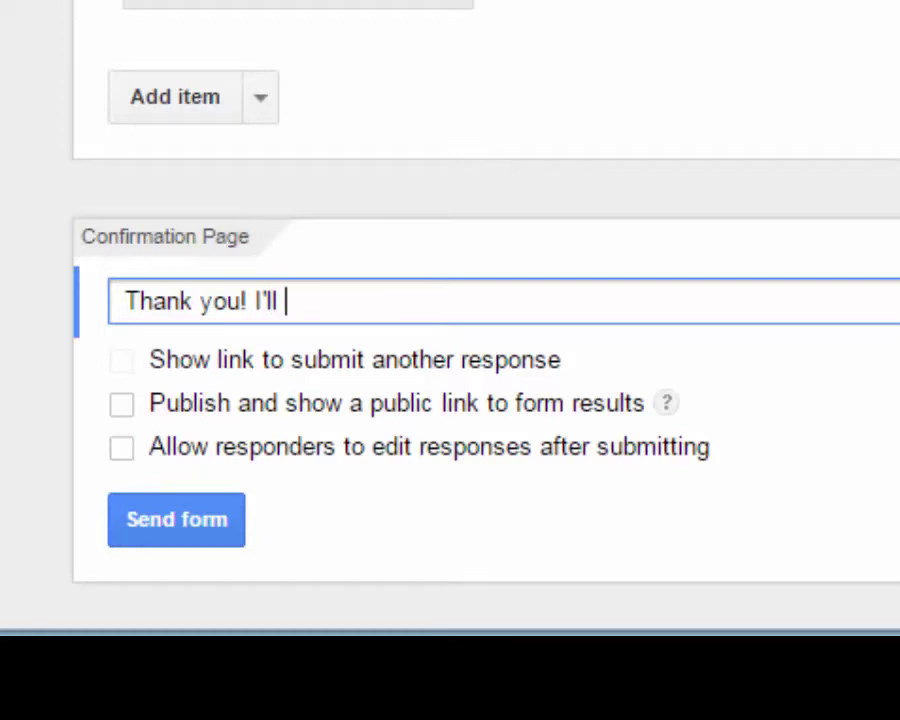
type("send out yo")
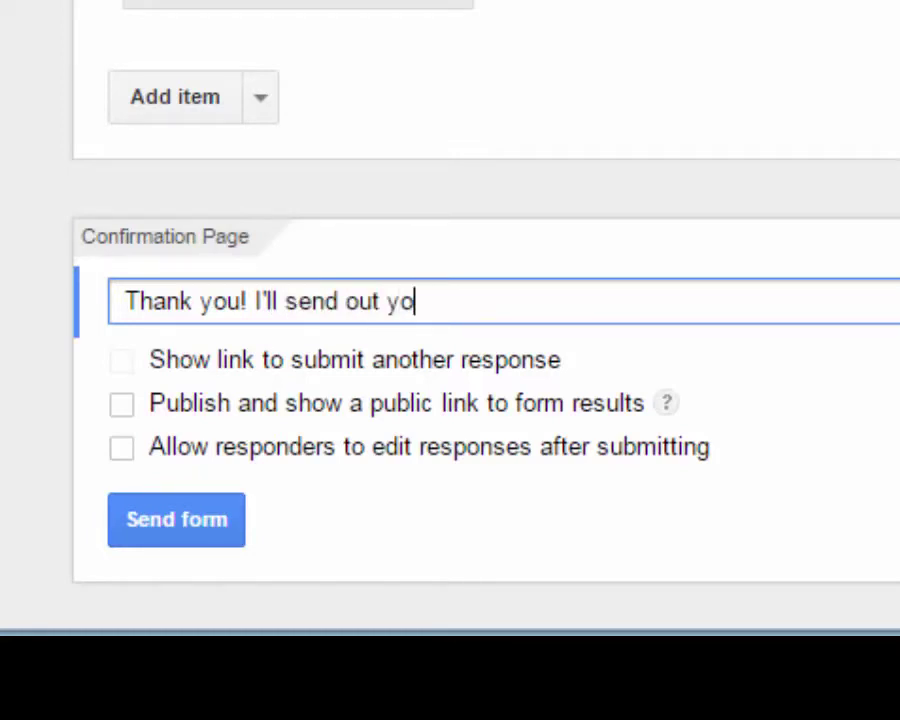
type("ur match o")
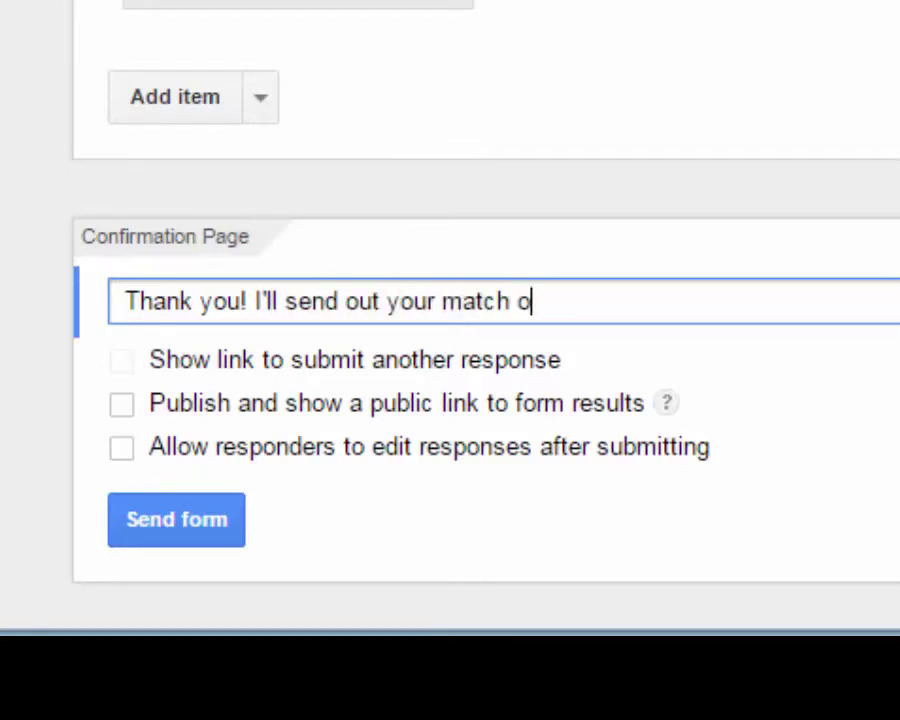
type("n Dec. 1")
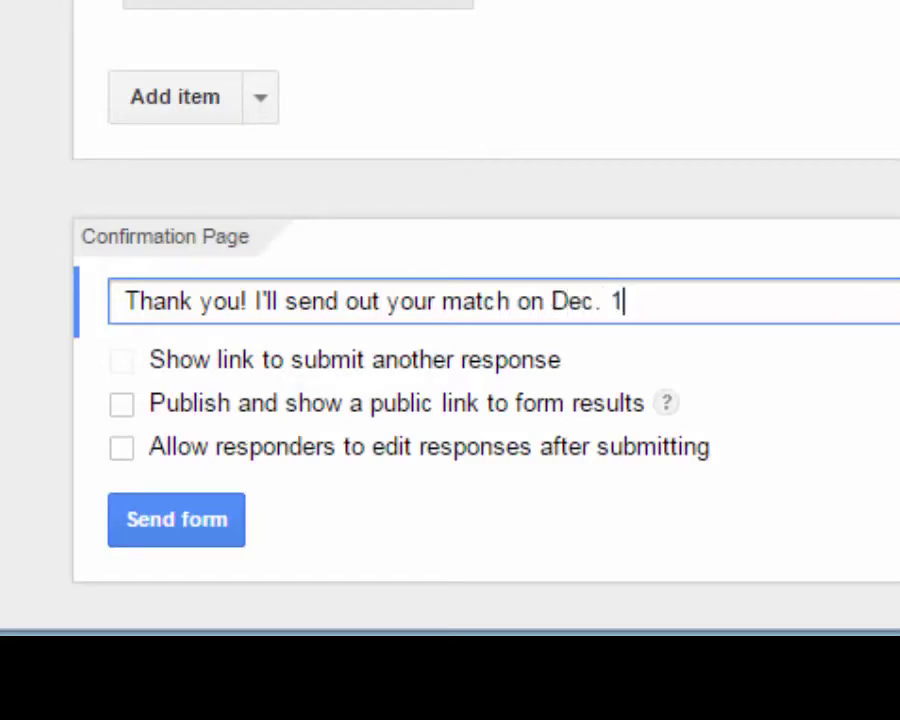
type("5th")
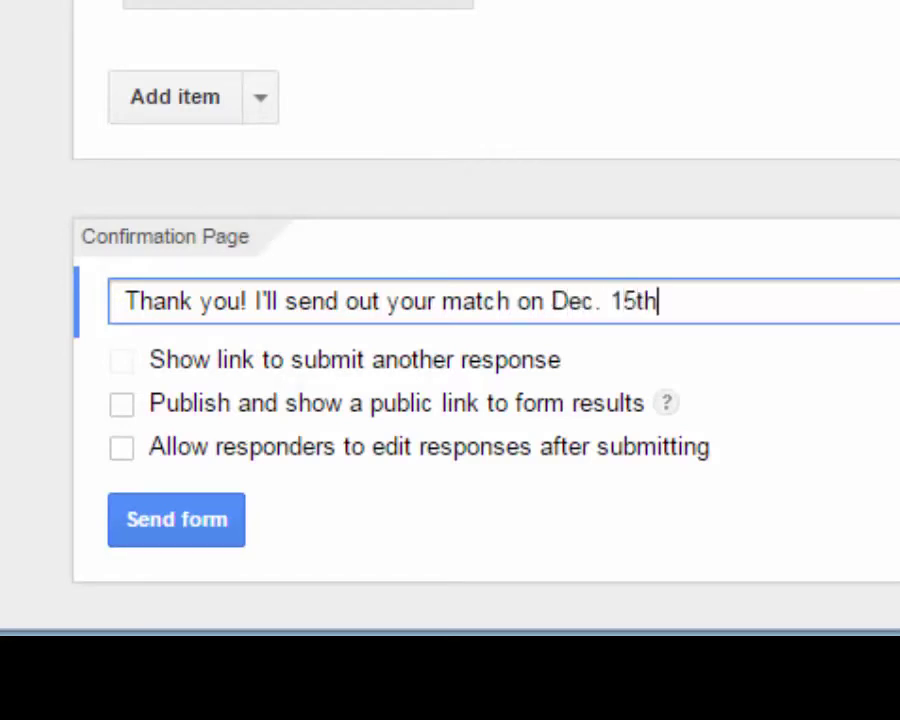
type(". See you a")
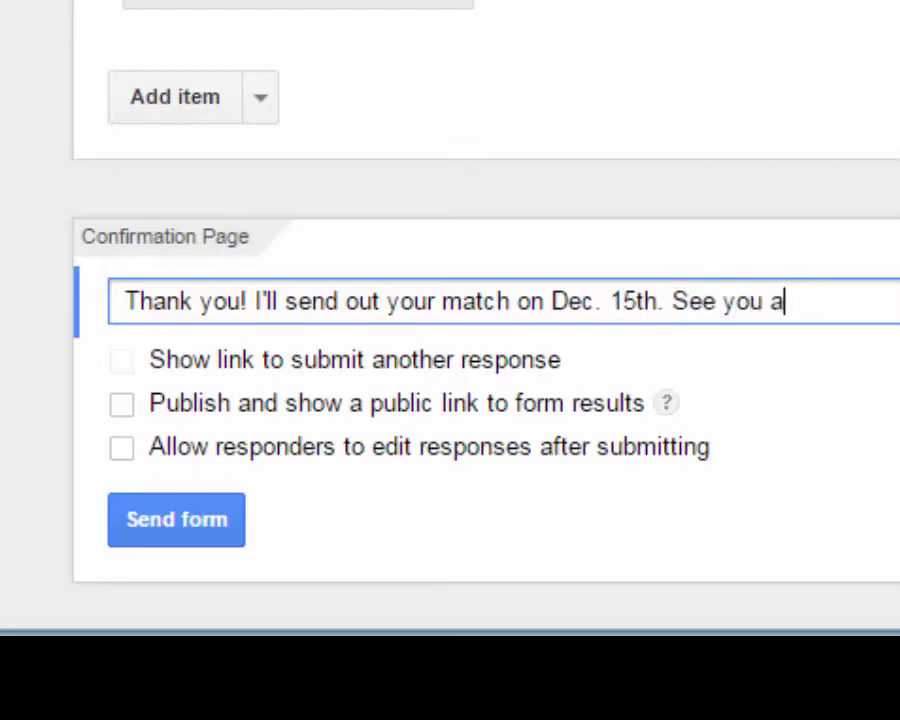
type("t the party")
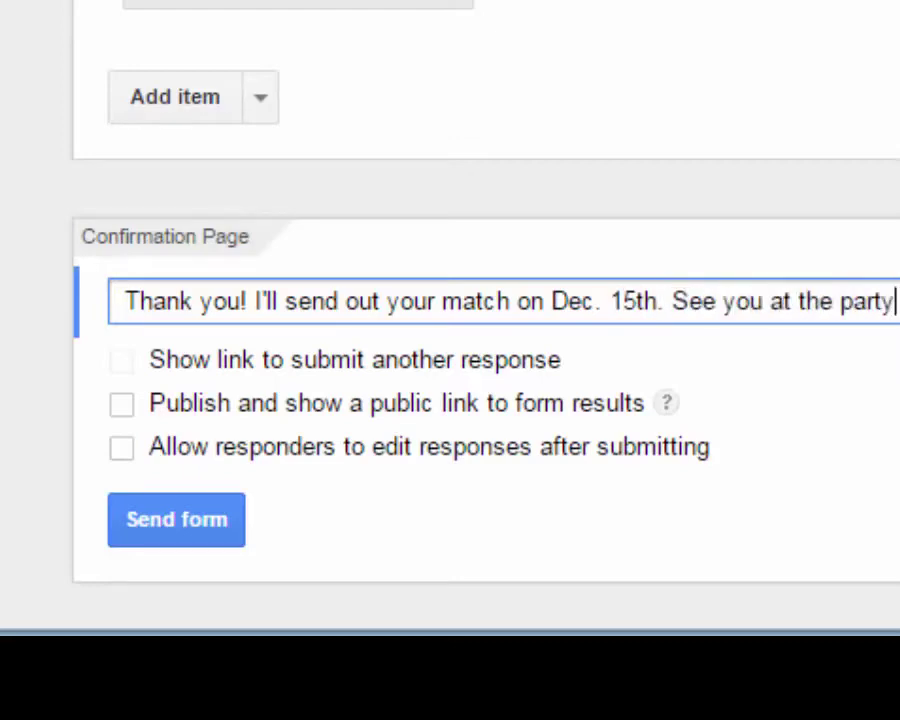
type("!")
Scroll the live form and dismiss the theme tip message
scroll(450, 300, "up", 5)
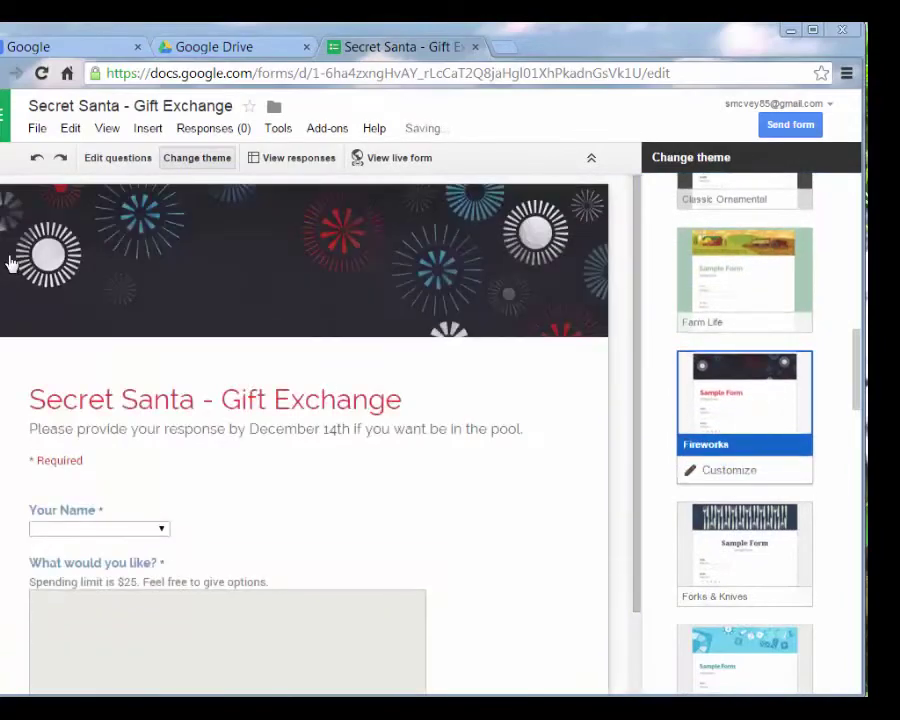
scroll(10, 263, "down", 1)
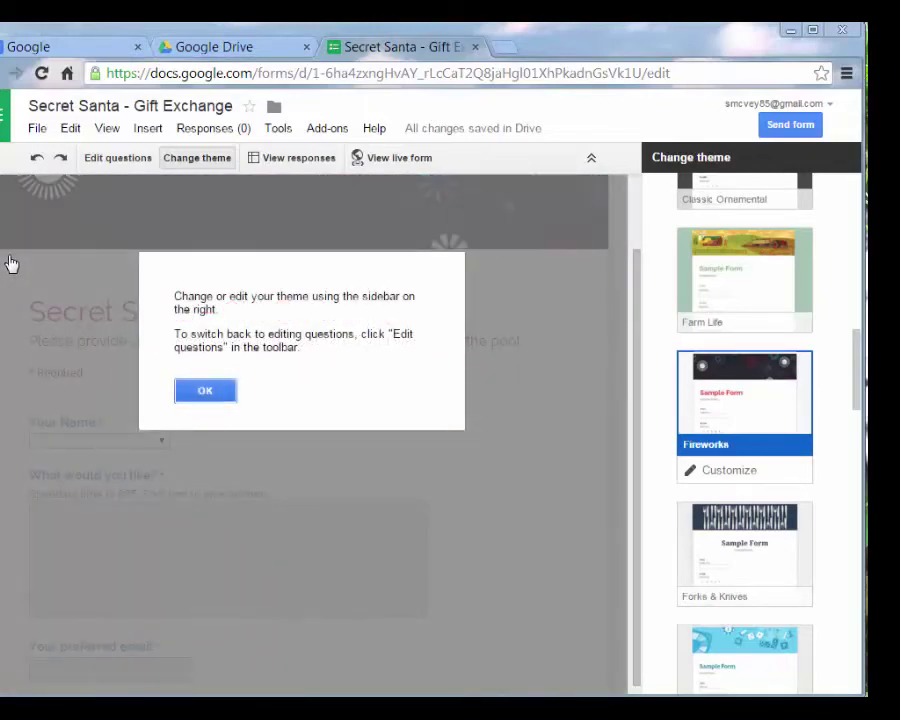
key("Return")
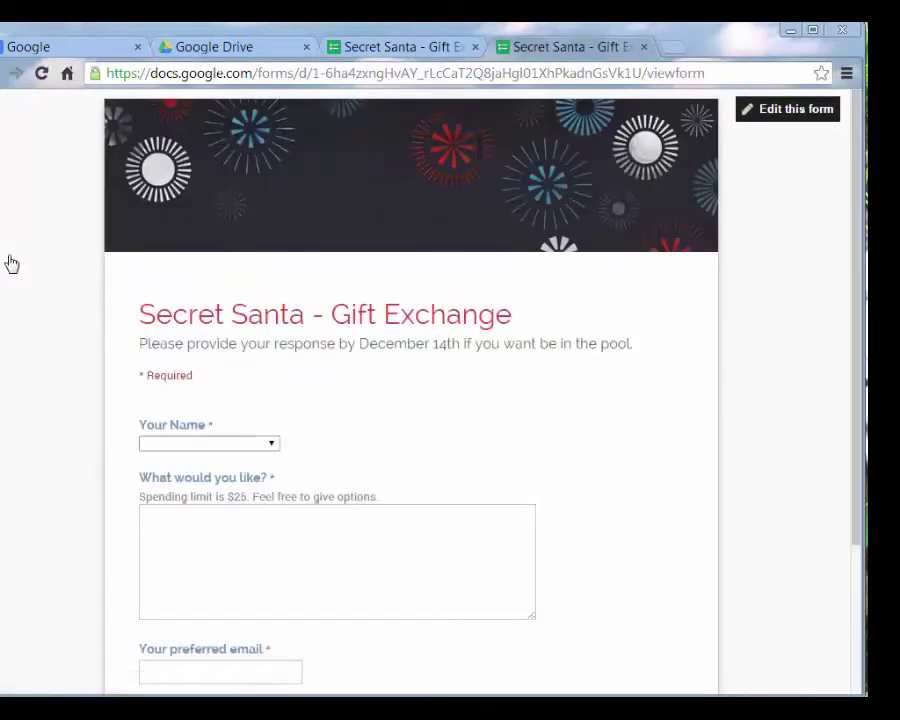
Review the participant names in the live Your Name list without choosing one, then return to the editor
key("alt+Down")
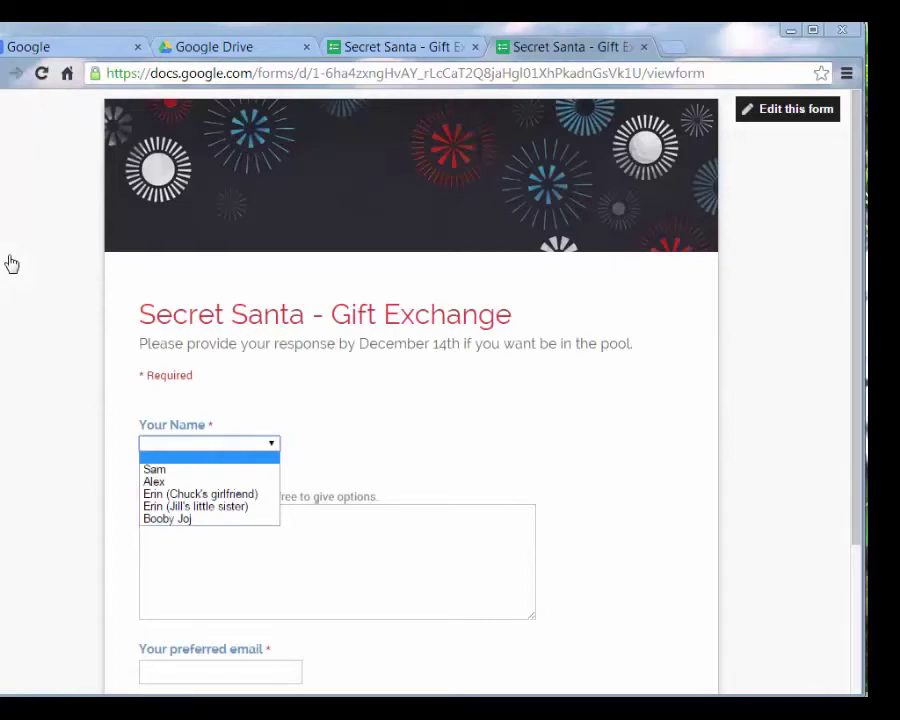
key("End")
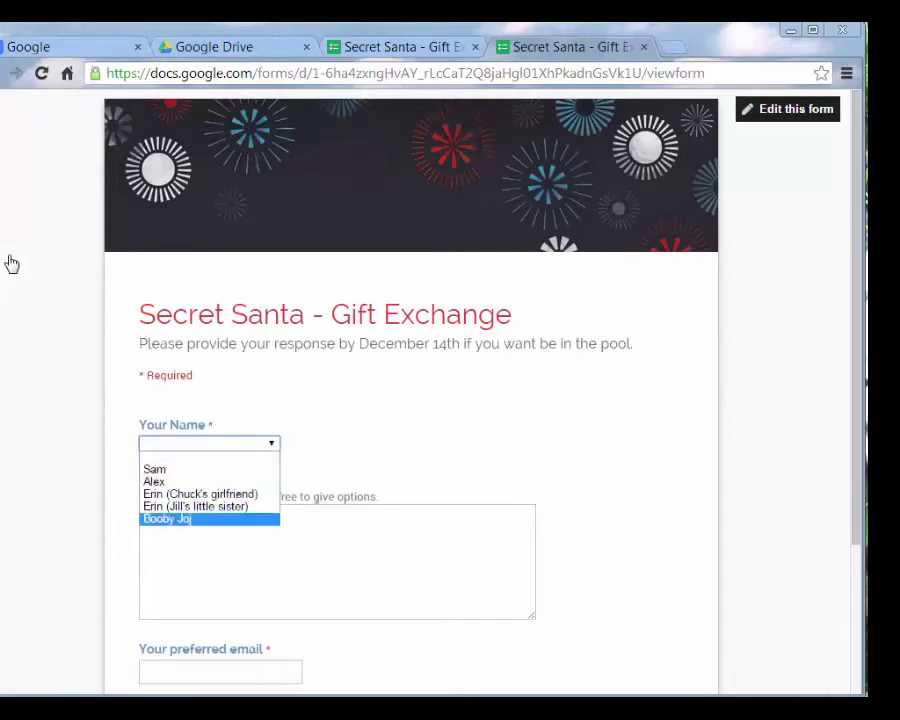
key("Home")
key("Down")
key("Down")
key("Down")
key("Down")
key("Down")
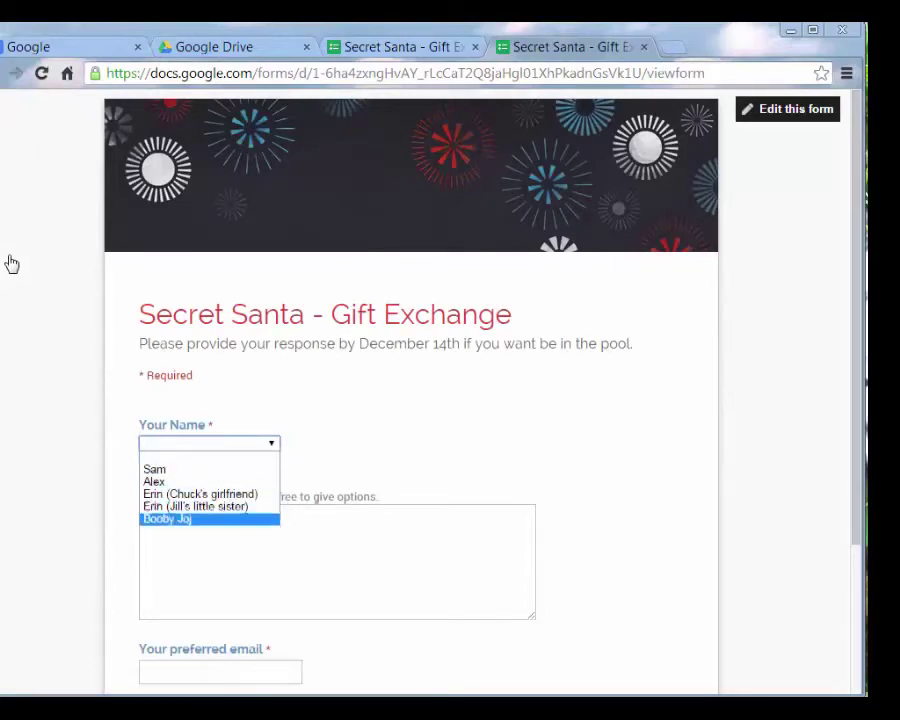
key("Home")
key("Down")
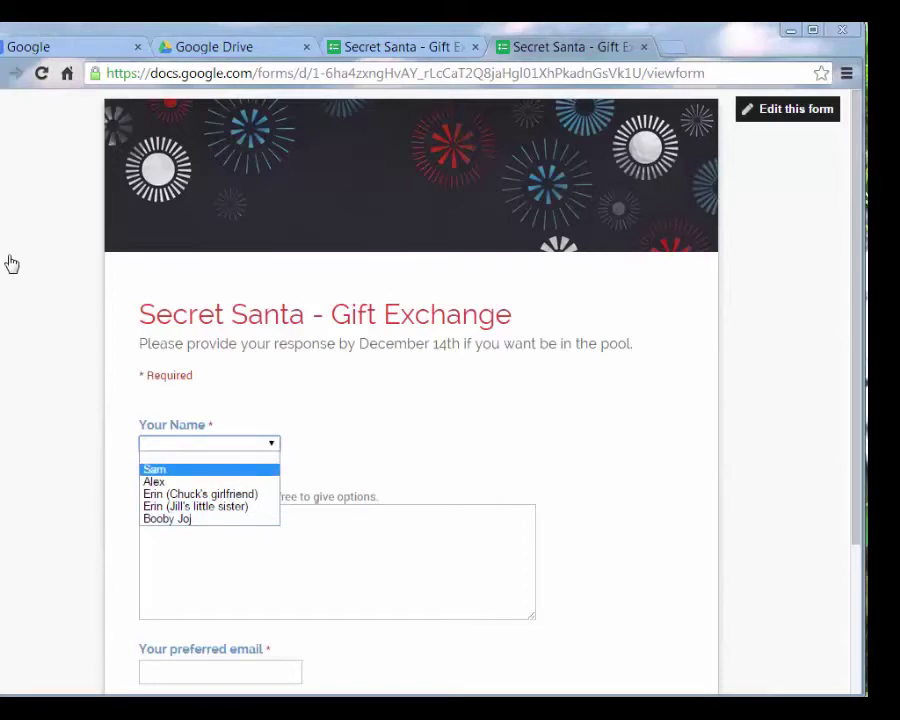
key("Down")
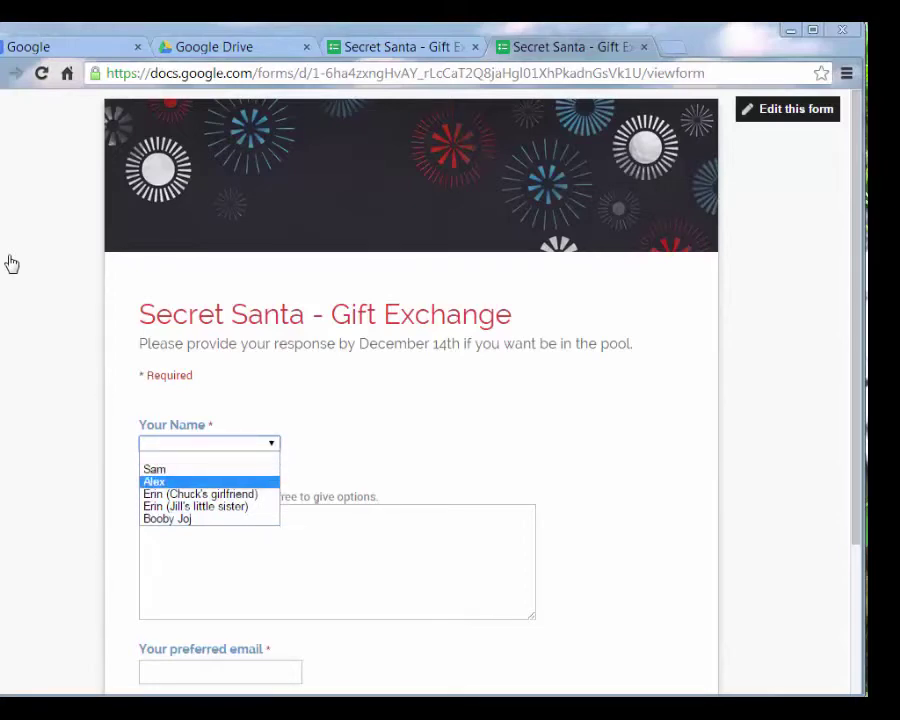
key("Home")
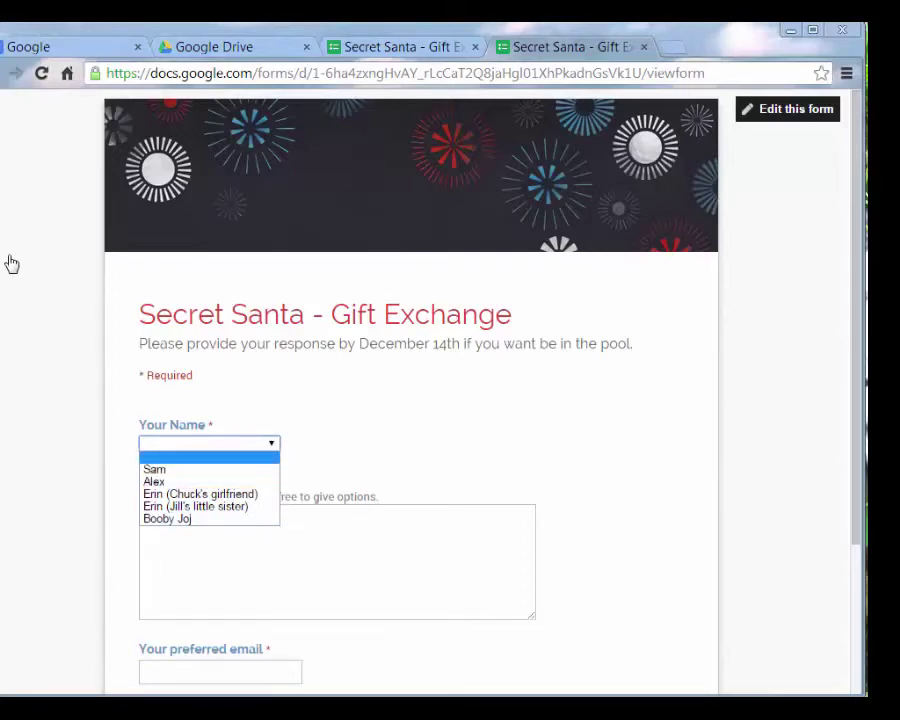
key("Down")
key("Down")
key("Tab")
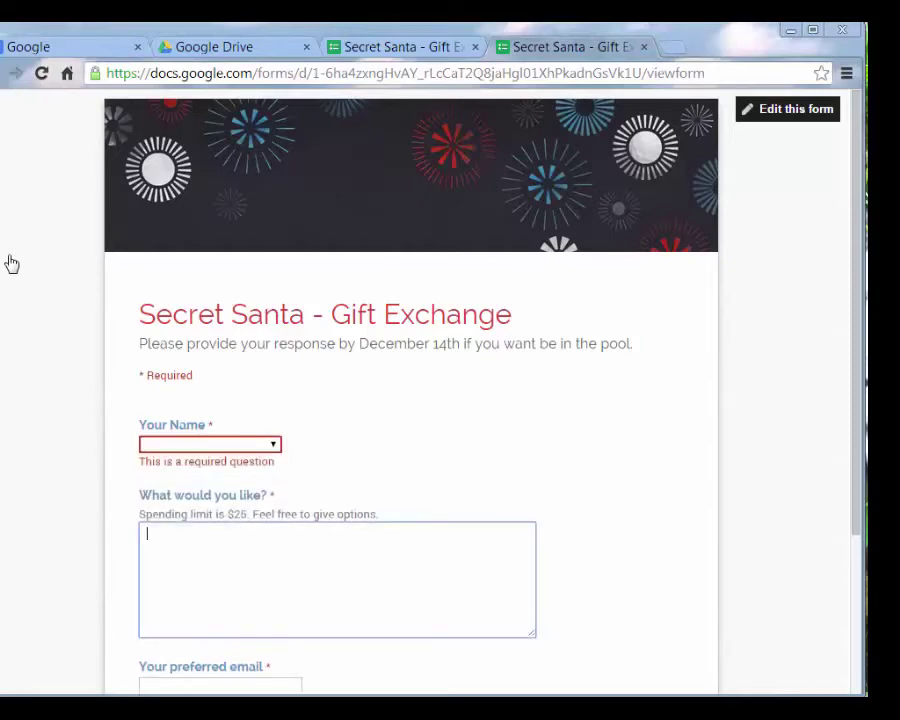
scroll(12, 263, "down", 2)
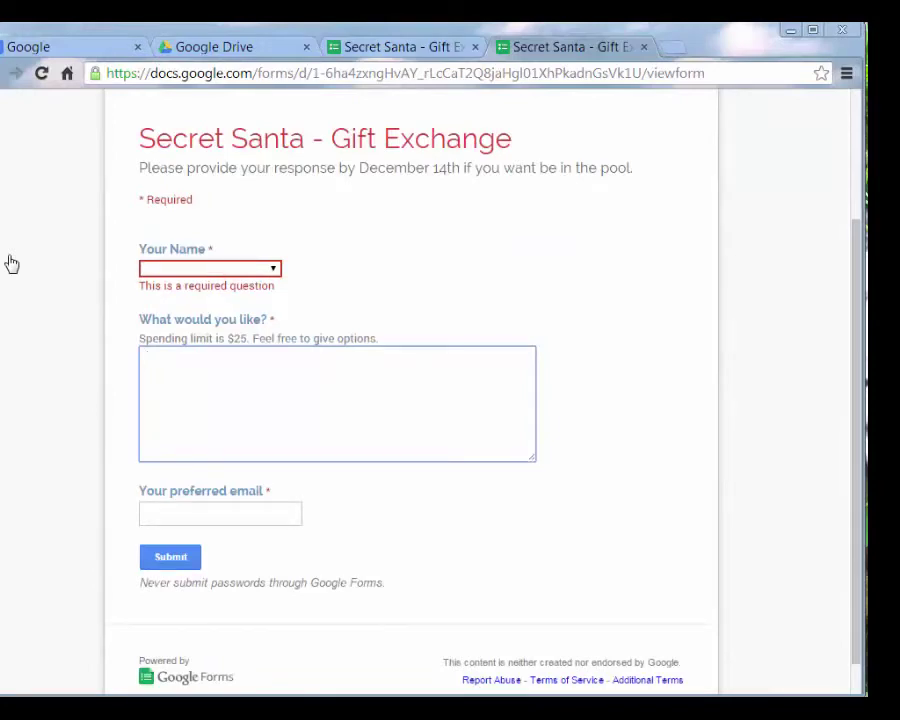
key("ctrl+shift+Tab")
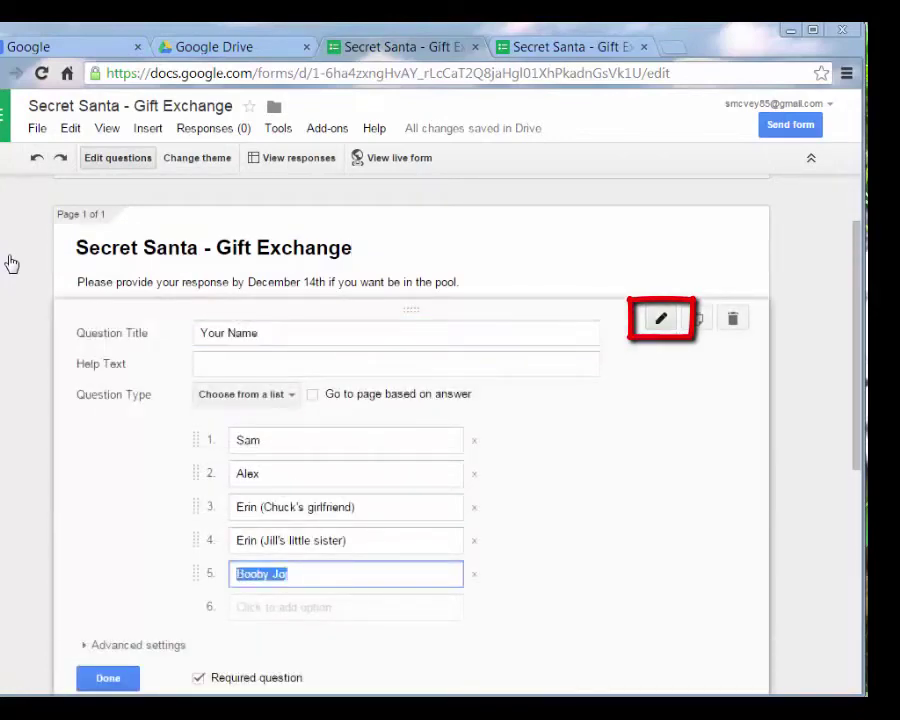
Correct the misspelled fifth name 'Booby' to 'Bobby Jo'
key("Left")
key("Right")
key("Right")
key("Right")
key("BackSpace")
type("b")
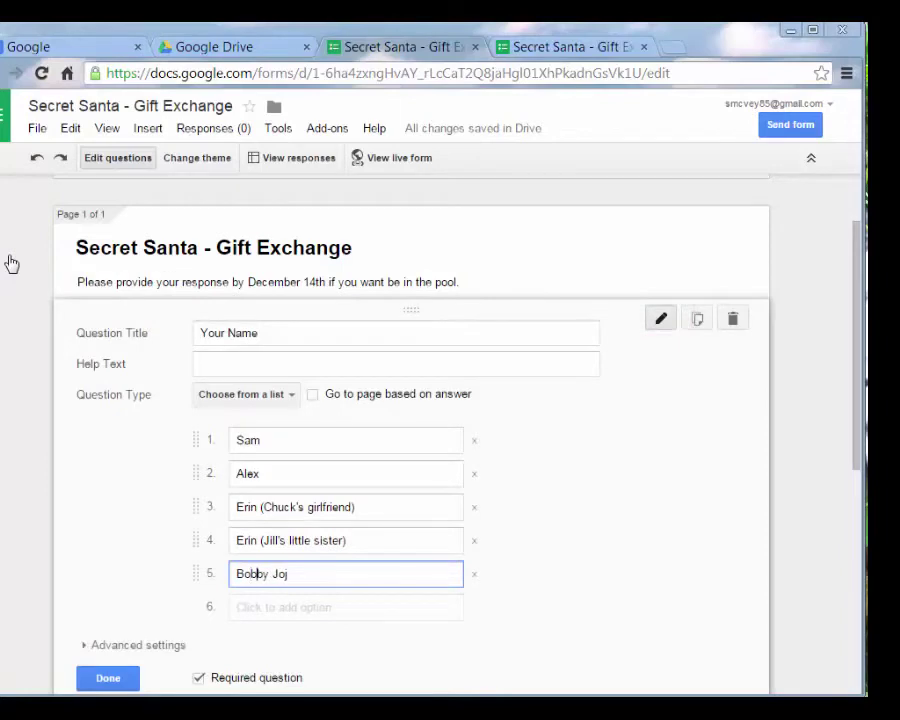
key("End")
key("BackSpace")
Add 'Sandy' as a sixth name option and finish editing the question
key("Return")
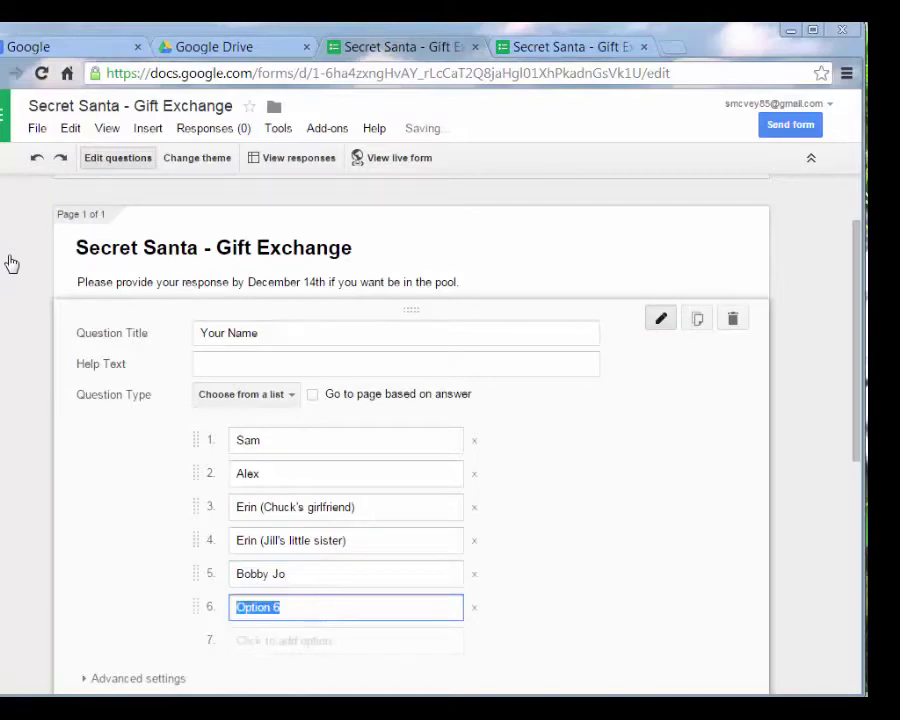
type("Sandy")
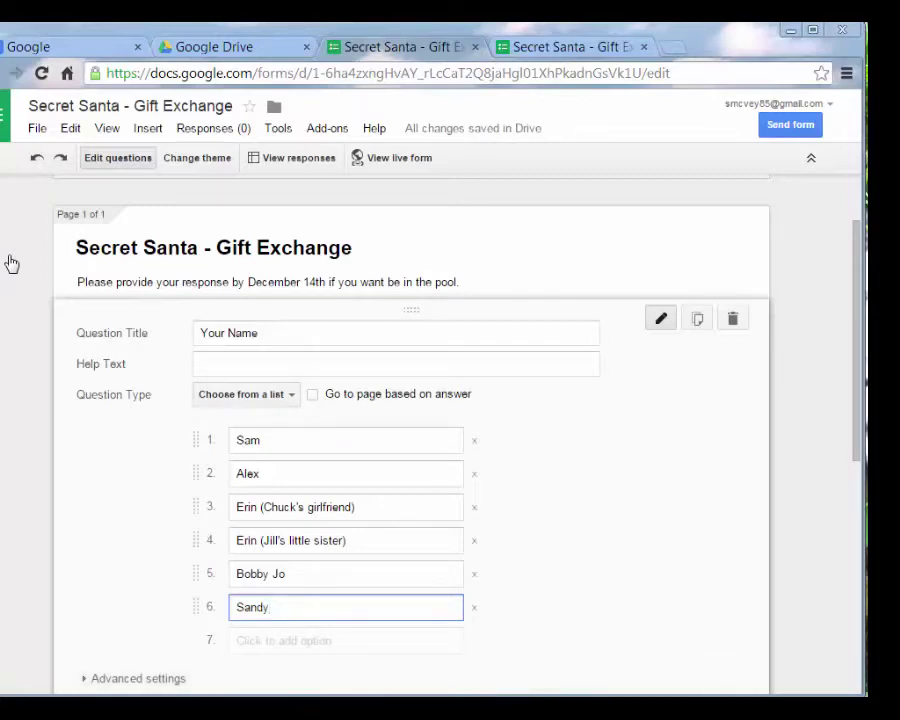
scroll(12, 263, "down", 1)
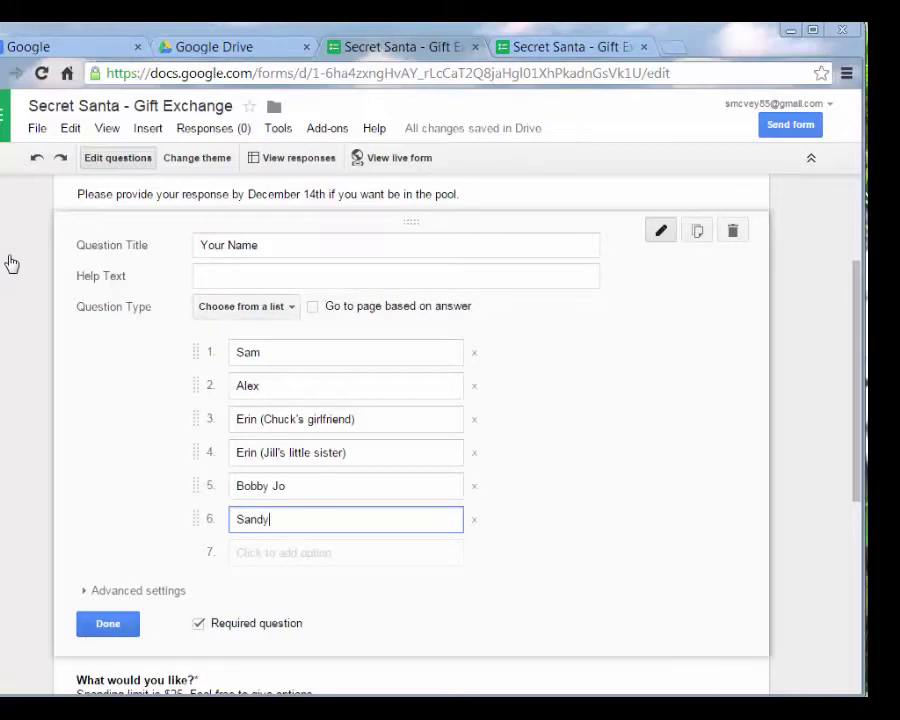
key("Return")
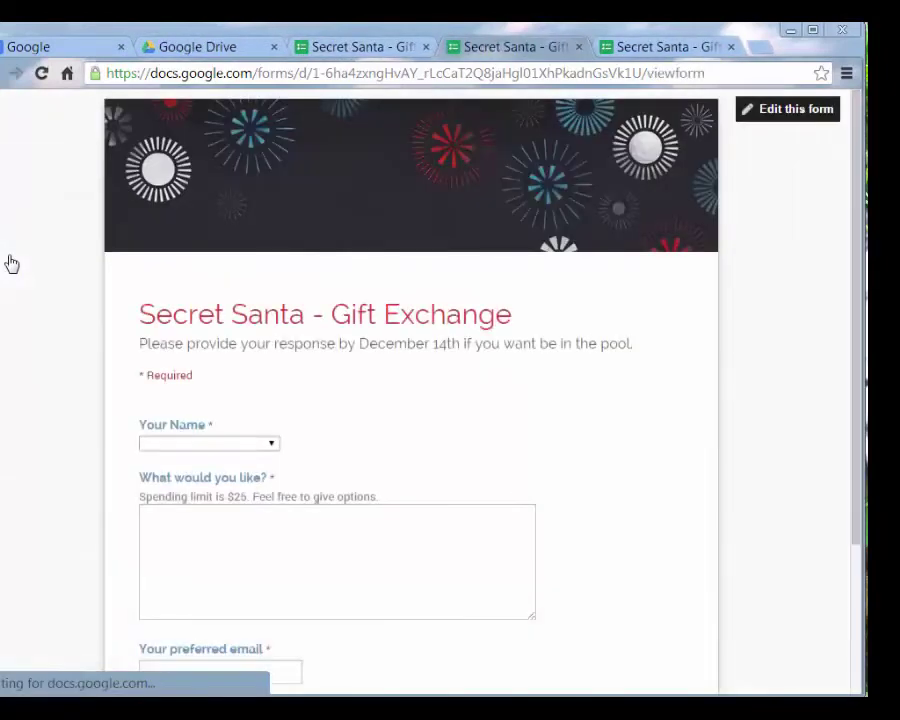
Select Sandy as the respondent's name on the live form
key("Tab")
key("alt+Down")
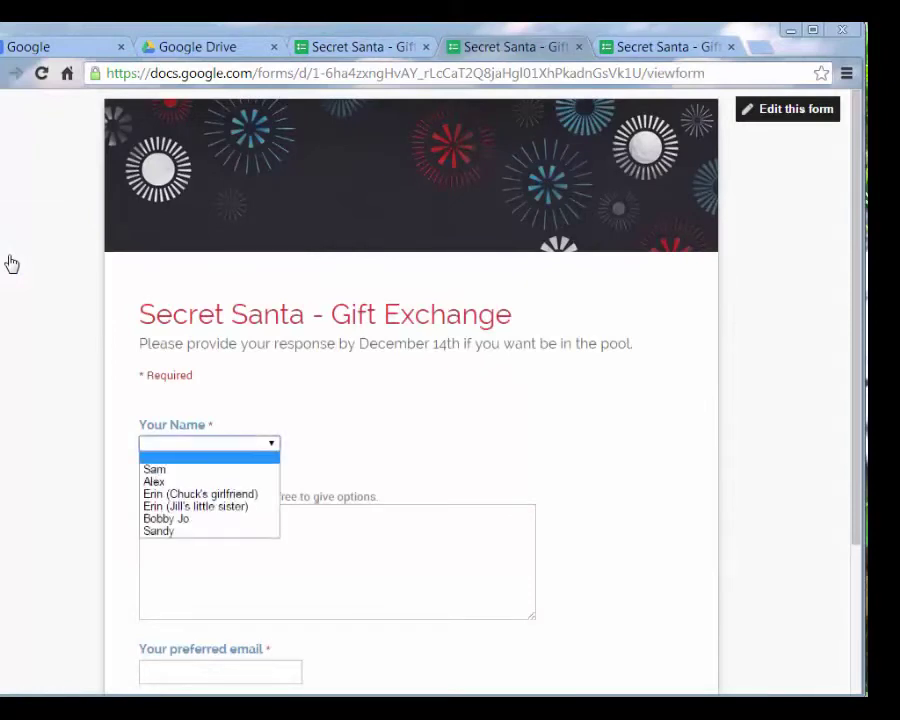
key("Down")
key("Down")
key("Down")
key("Down")
key("Down")
key("Down")
key("Up")
key("Down")
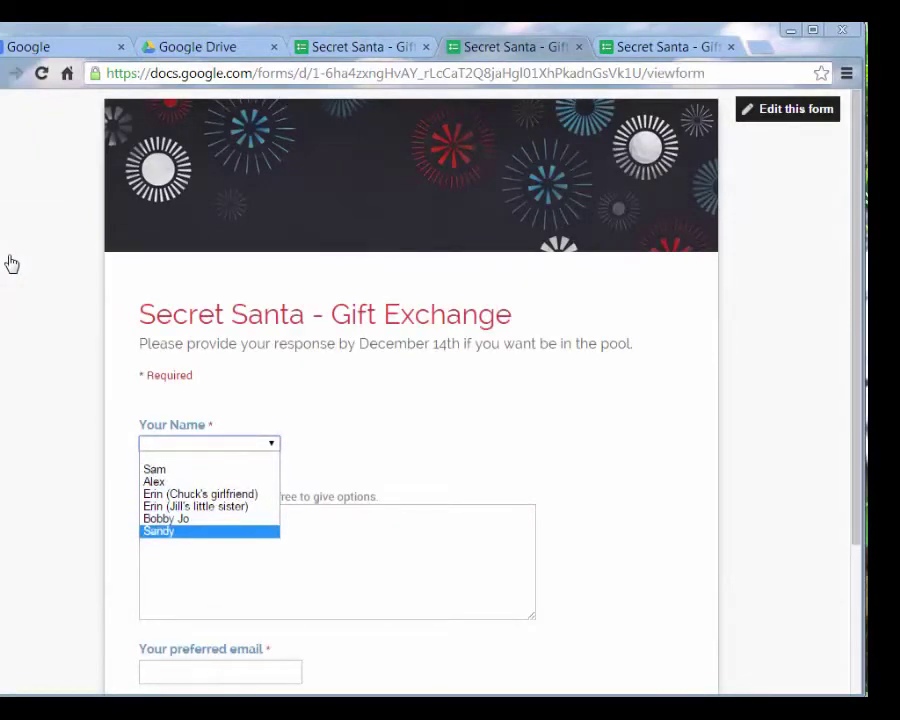
key("Return")
Enter the wish 'Fuzzy Slippers size 8 please' and an email address, then submit
key("Tab")
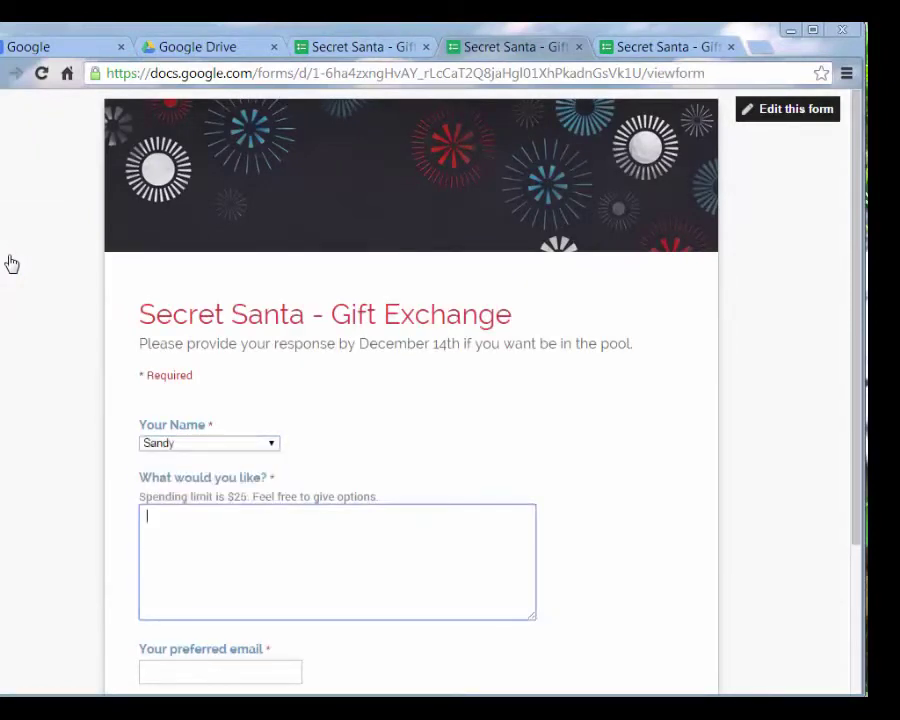
type("Fuzzy Slippers")
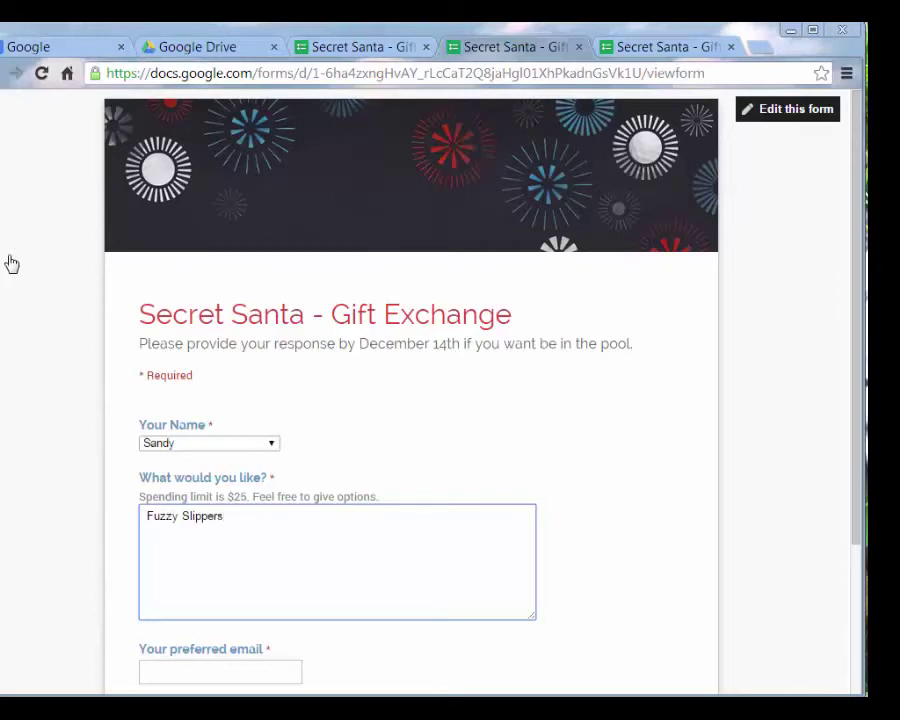
type(" size 8 please")
scroll(11, 263, "down", 3)
key("Tab")
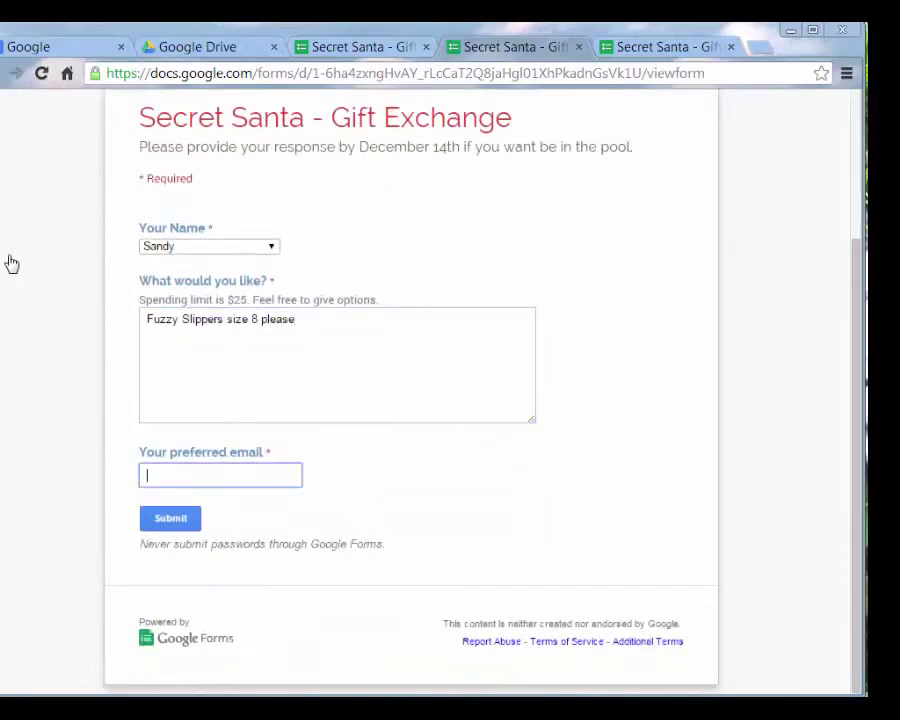
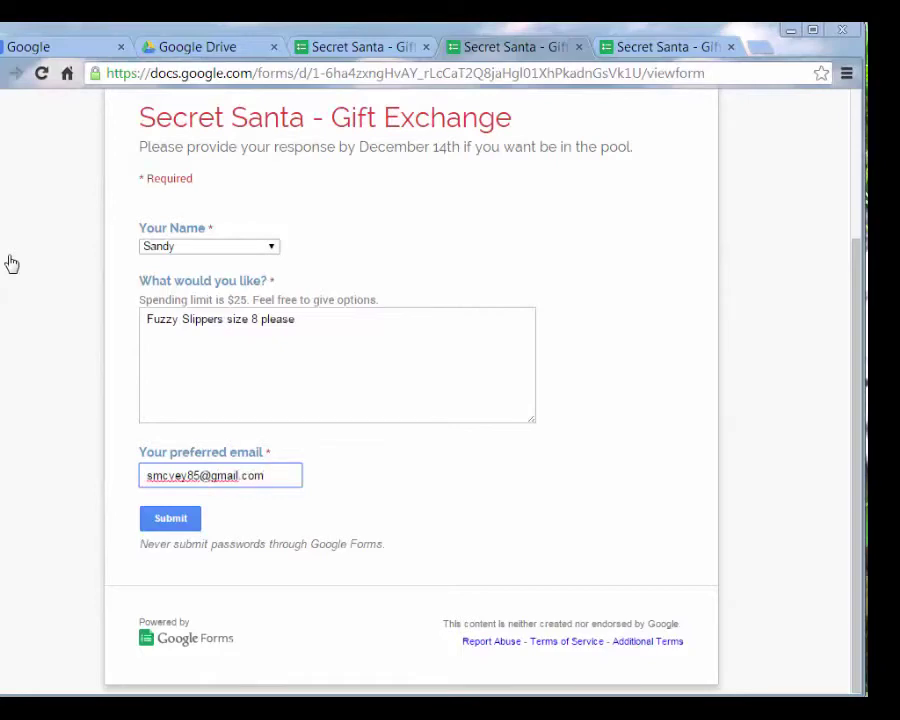
key("Return")
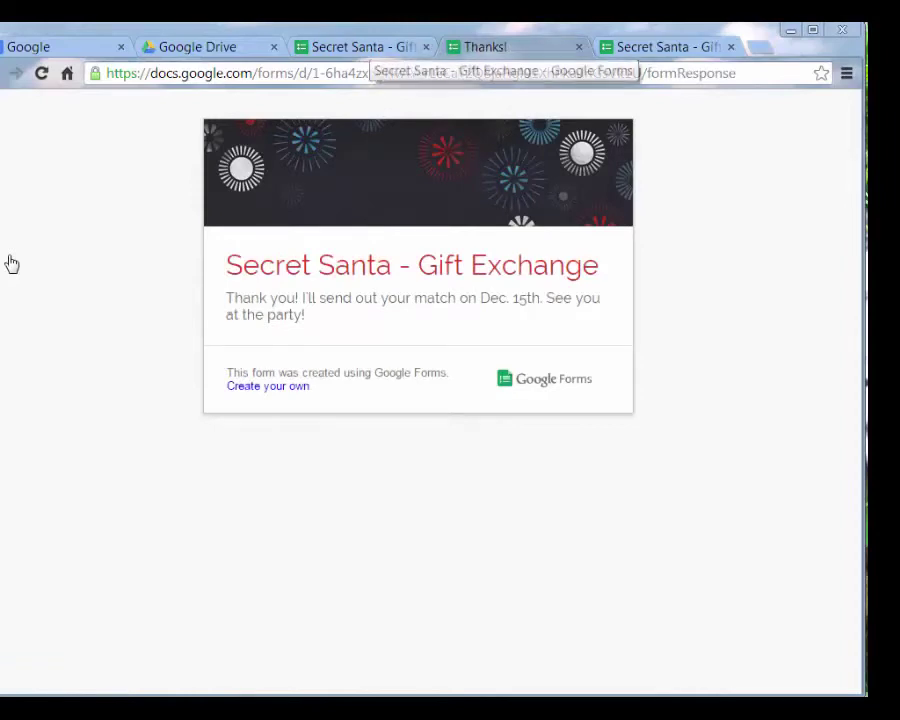
From the editor, shorten the form's share link to a goo.gl URL and close sharing
key("ctrl+shift+Tab")
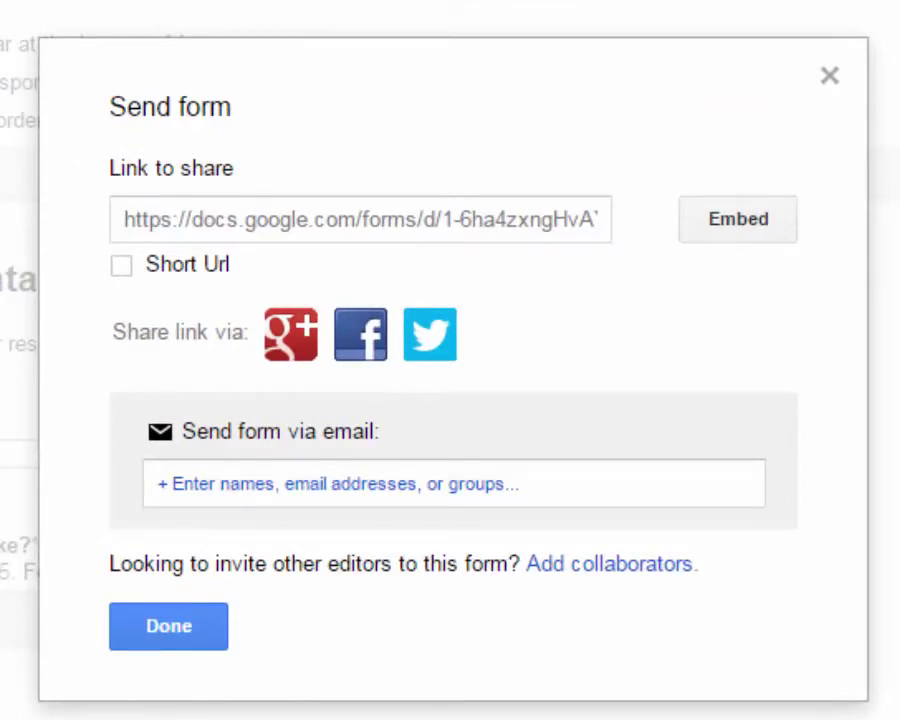
left_click(121, 264)
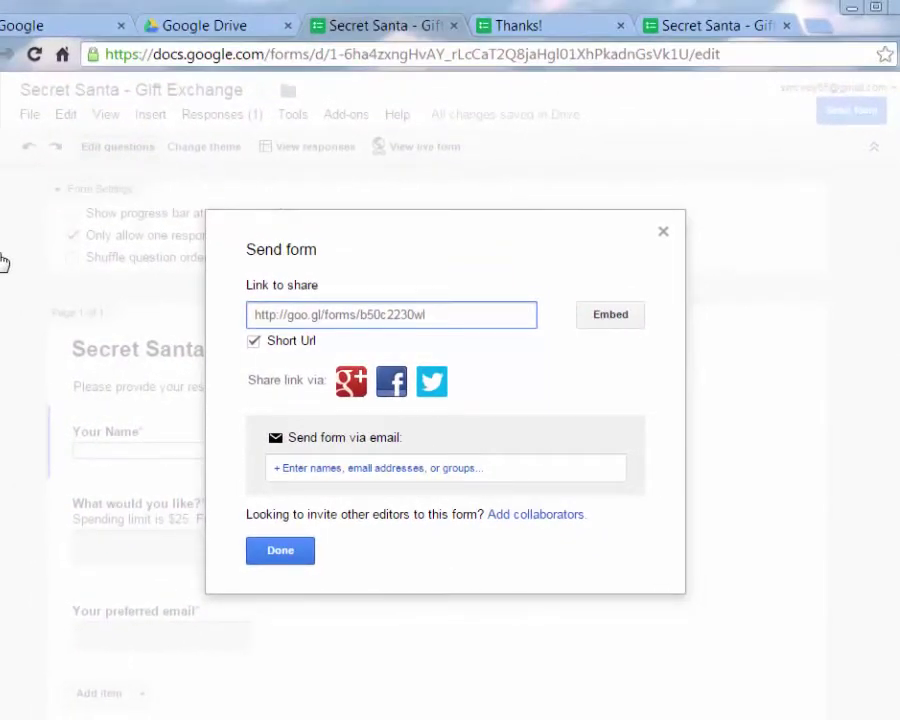
key("Escape")
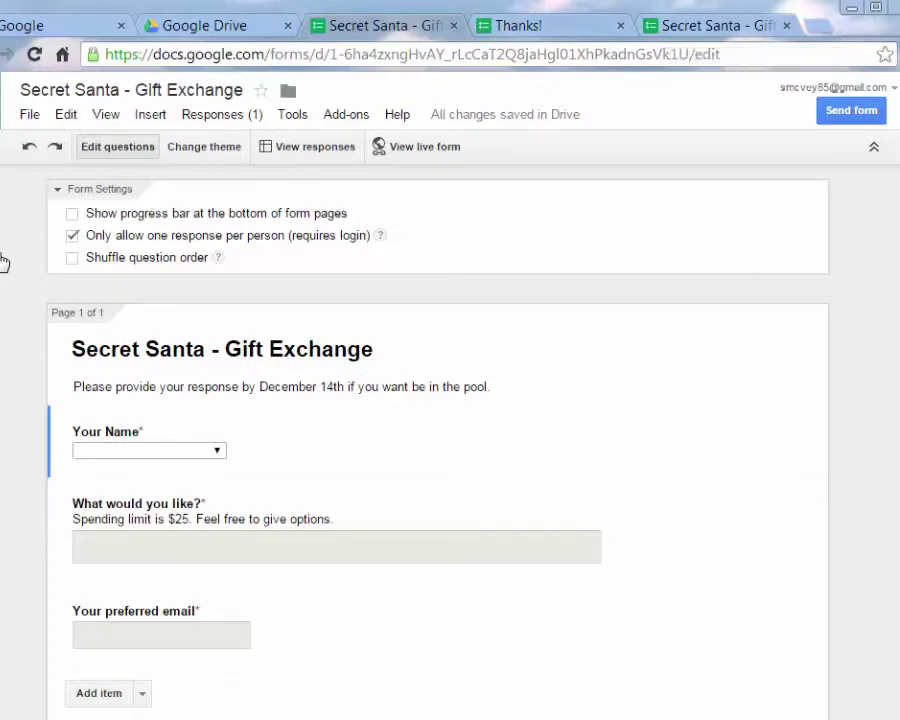
Close the thank-you tab and reload the live form, which reports you've already responded
key("ctrl+Tab")
key("ctrl+w")
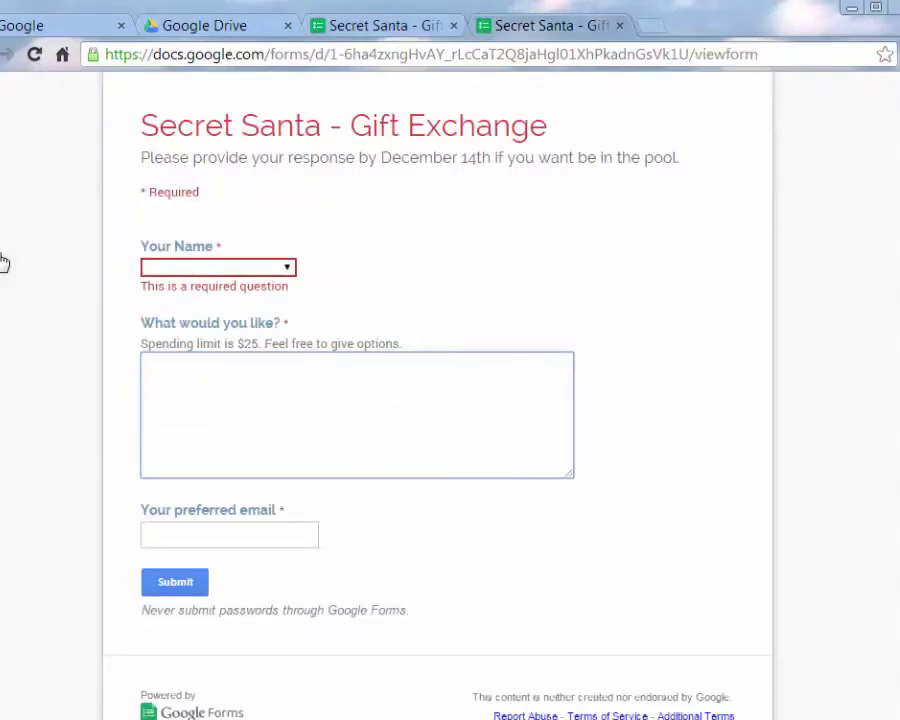
key("shift+Tab")
key("alt+Down")
key("Down")
key("Down")
key("Down")
key("Down")
key("Up")
key("Up")
key("Up")
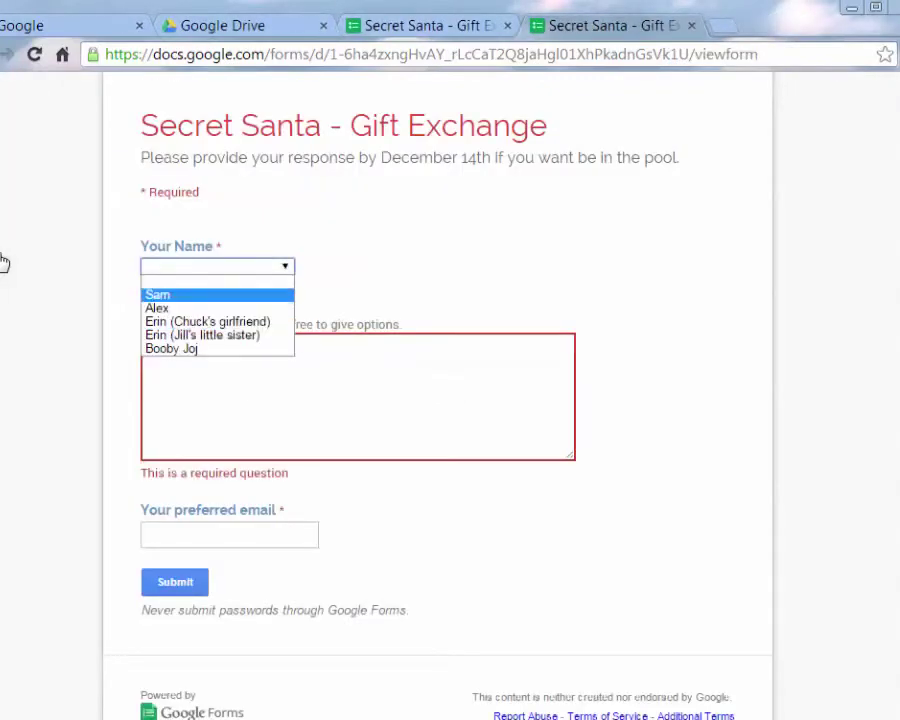
key("Up")
key("F5")
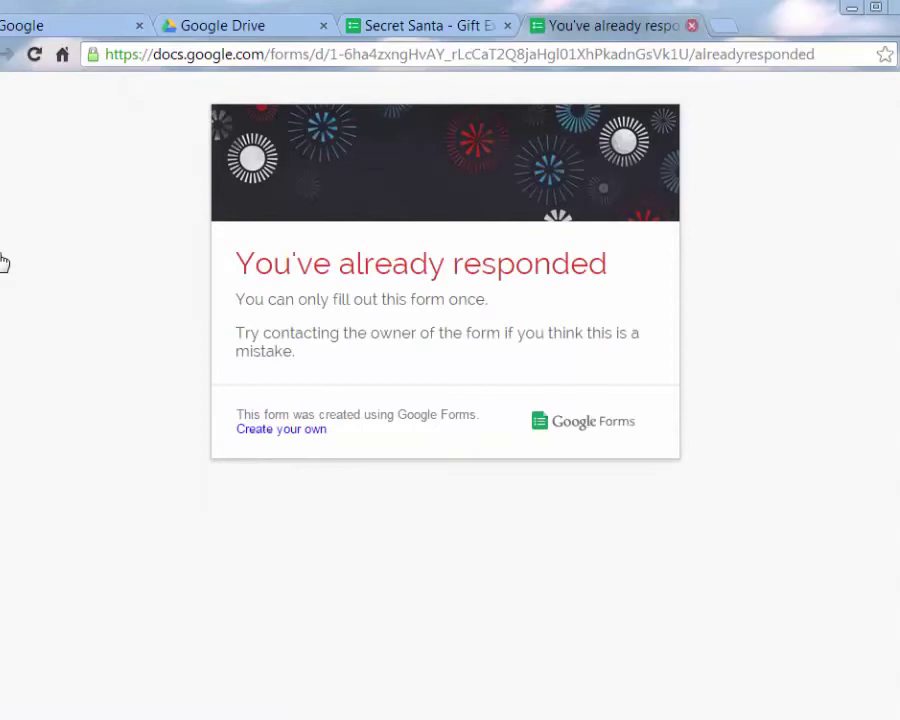
Close the already-responded page and review the editor's form settings
left_click(691, 25)
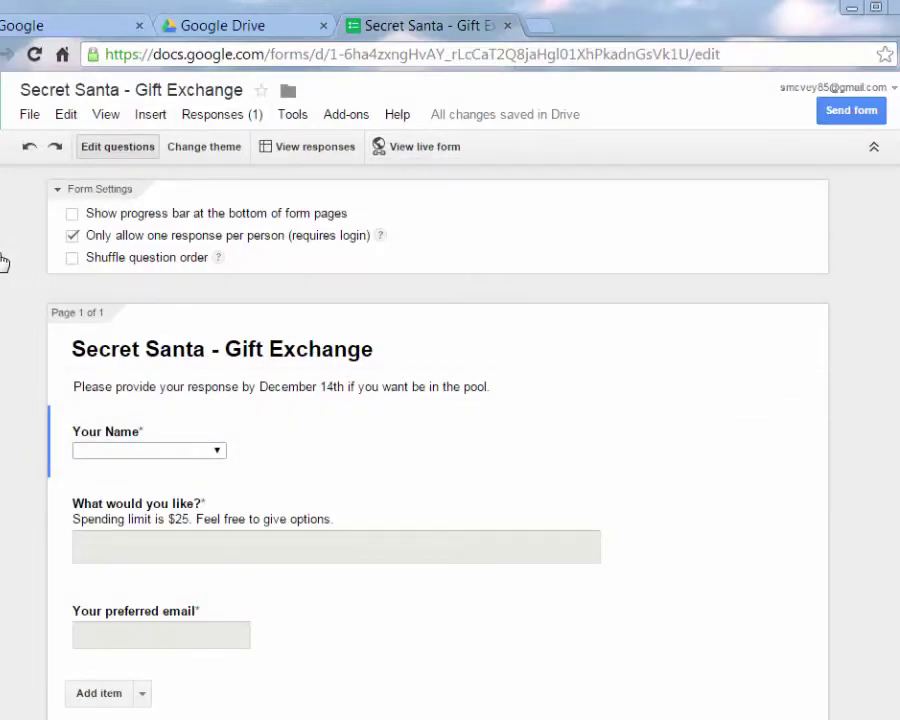
scroll(4, 262, "down", 3)
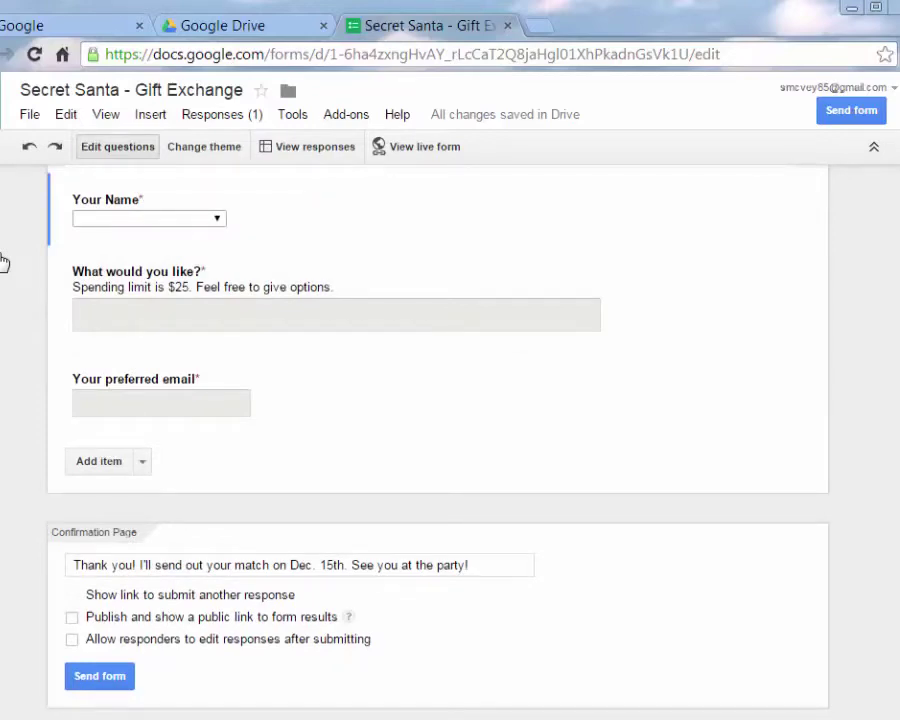
scroll(4, 262, "up", 3)
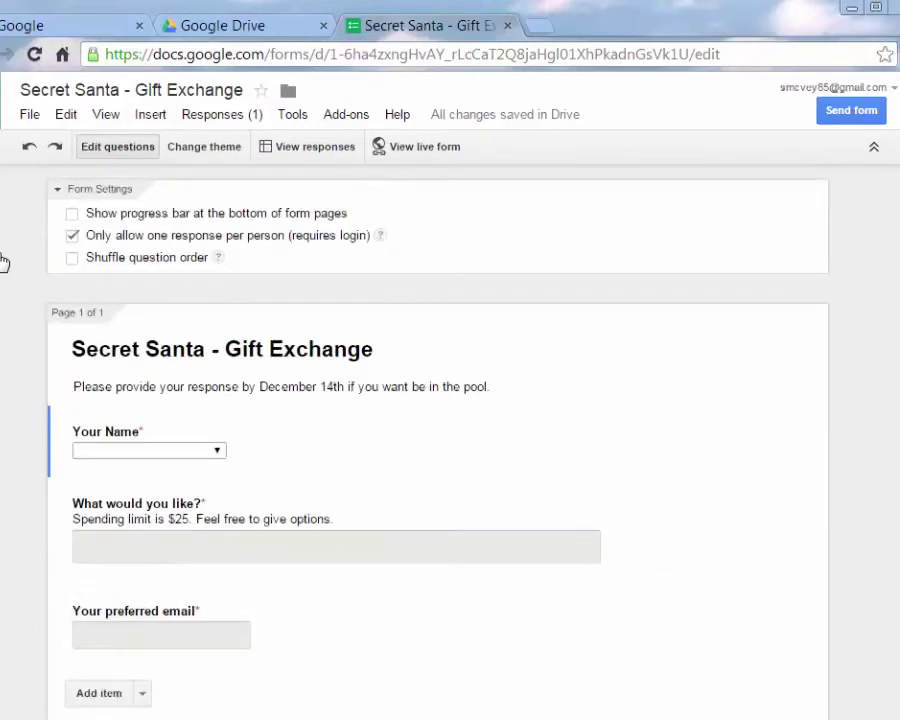
scroll(4, 262, "down", 3)
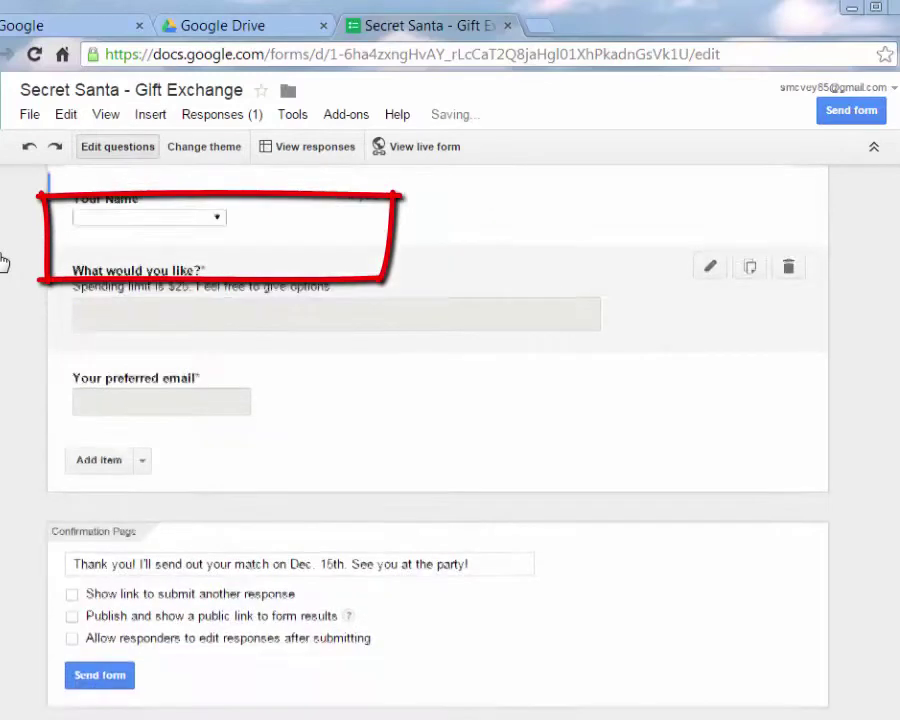
scroll(4, 262, "up", 3)
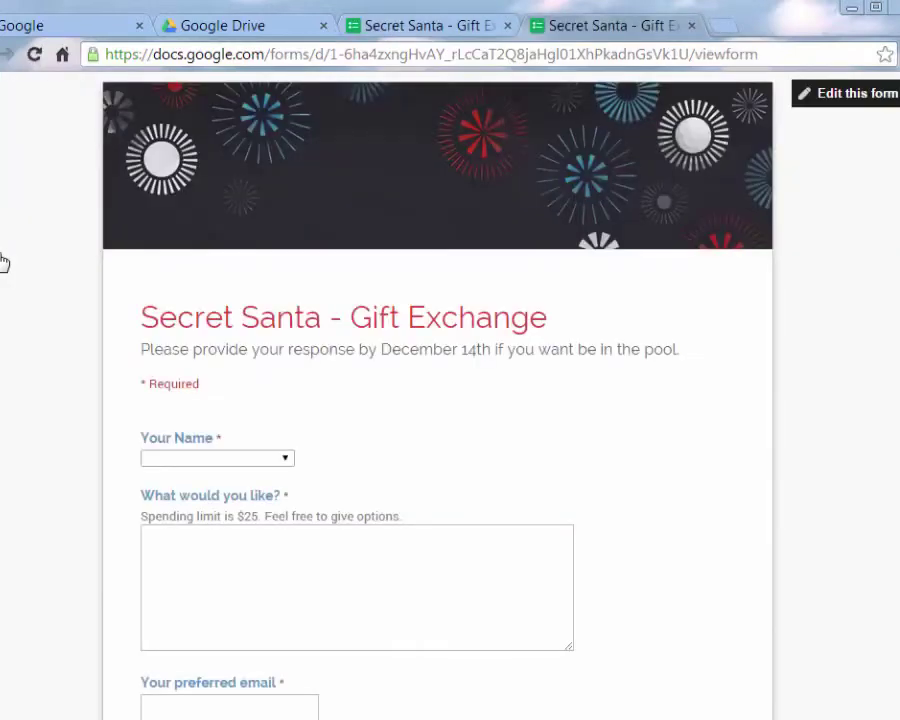
Choose Sam as the name and request a 'plunger' as the gift
key("alt+Down")
key("Down")
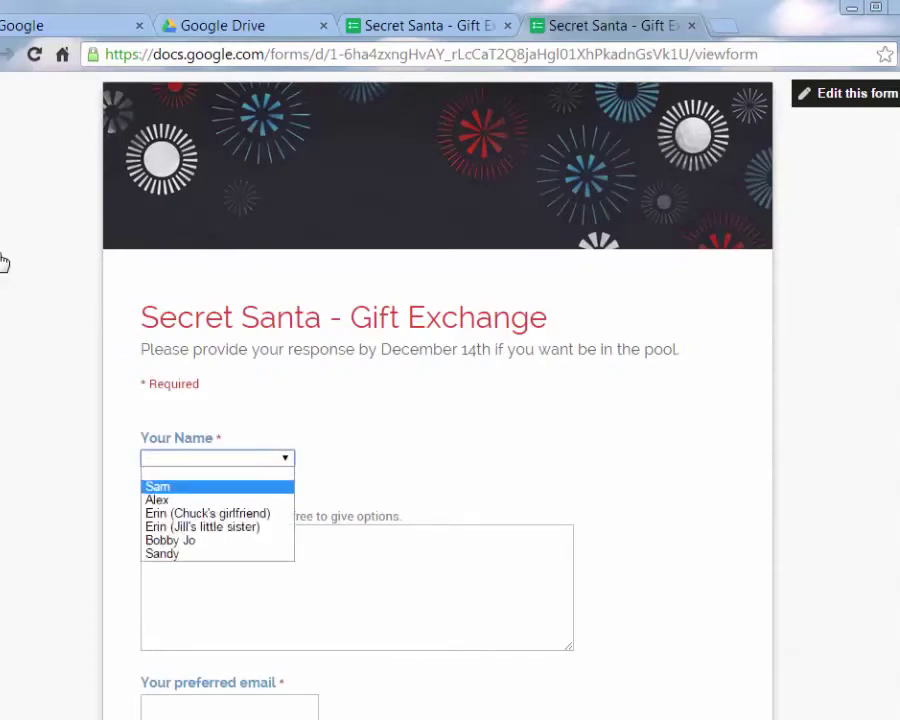
key("Return")
key("Tab")
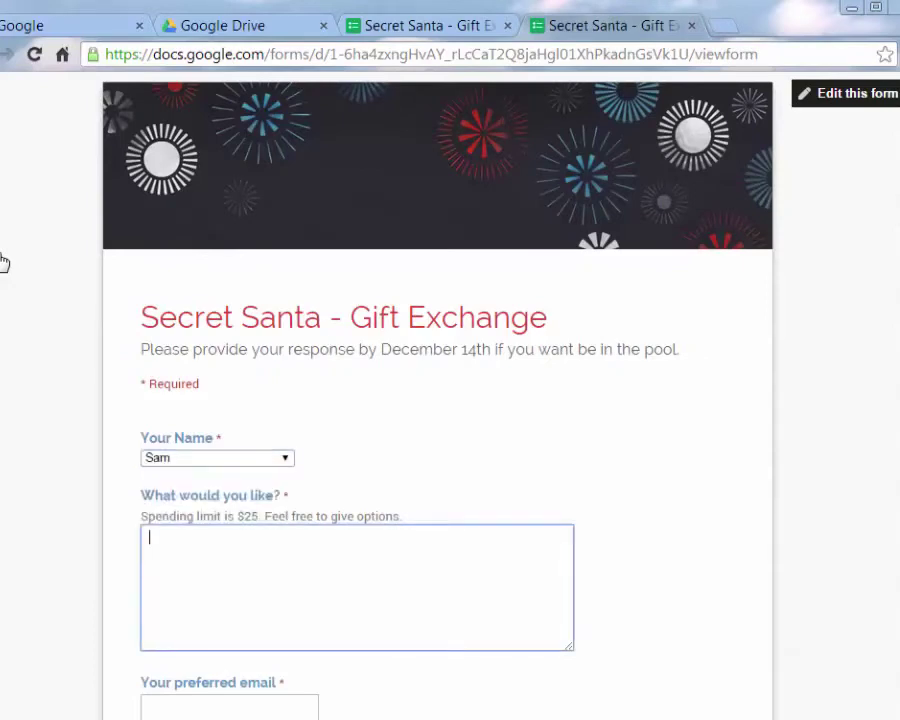
type("plunger")
scroll(4, 262, "down", 2)
key("Tab")
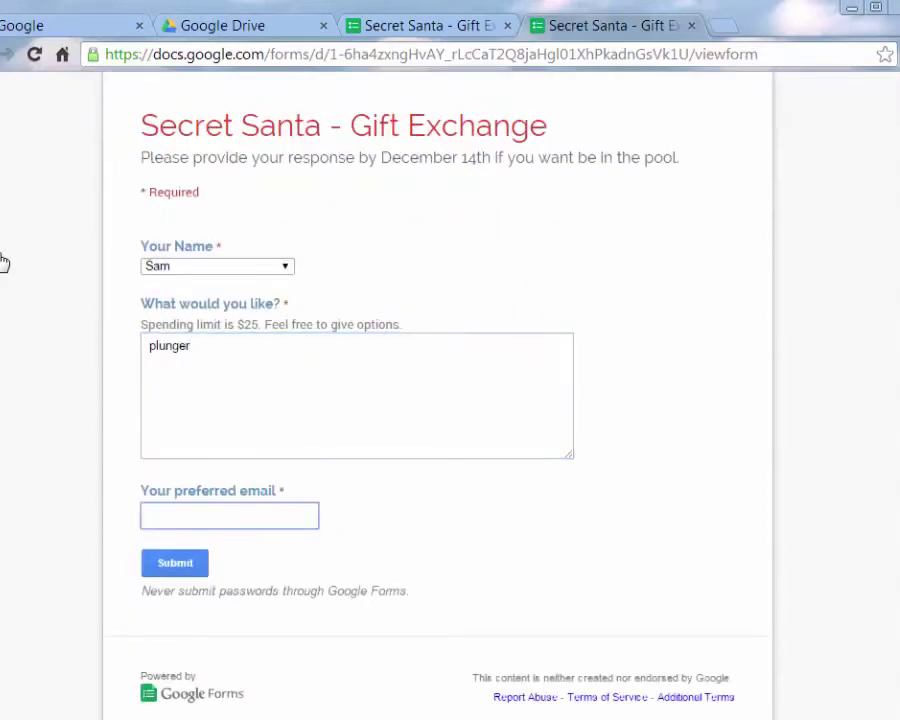
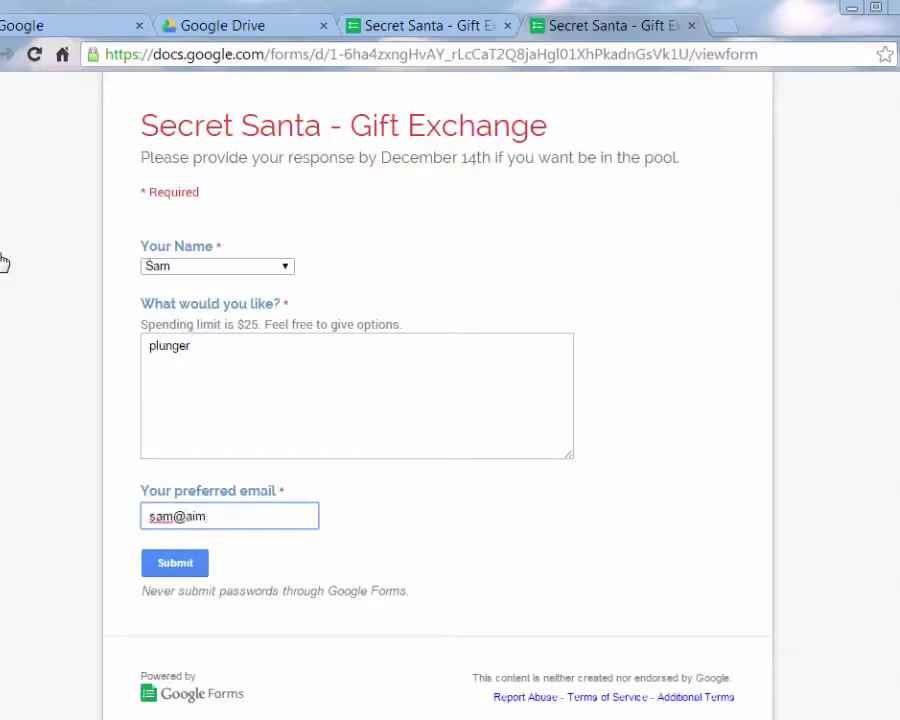
key("Left")
key("Left")
key("Left")
key("Left")
key("Left")
key("BackSpace")
key("BackSpace")
type("ia")
key("Return")
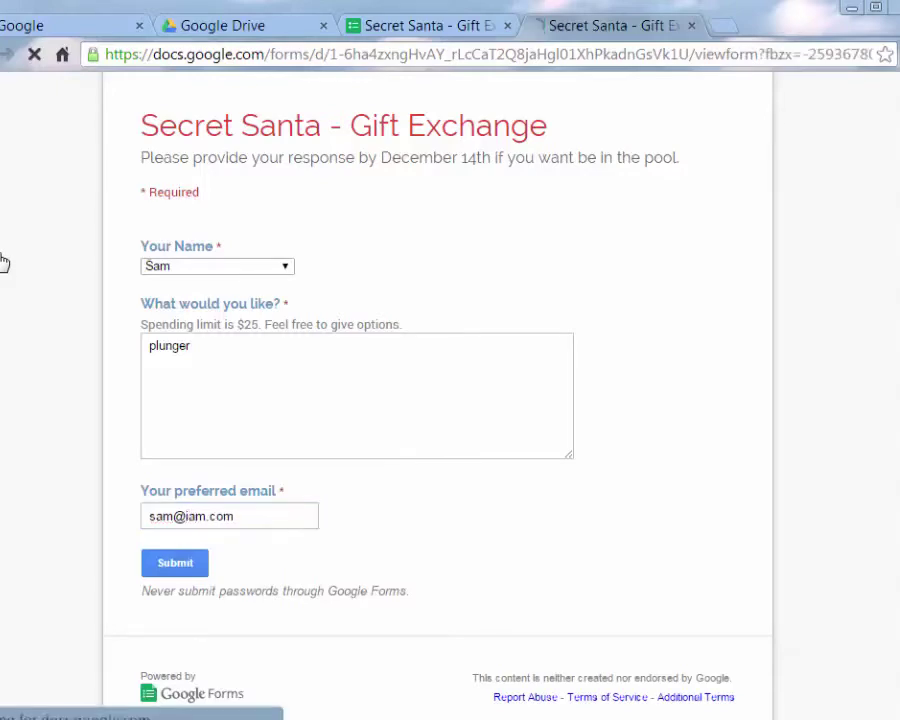
Reload the thank-you page to resubmit, bringing responses to three, and reopen the live form
key("ctrl+shift+Tab")
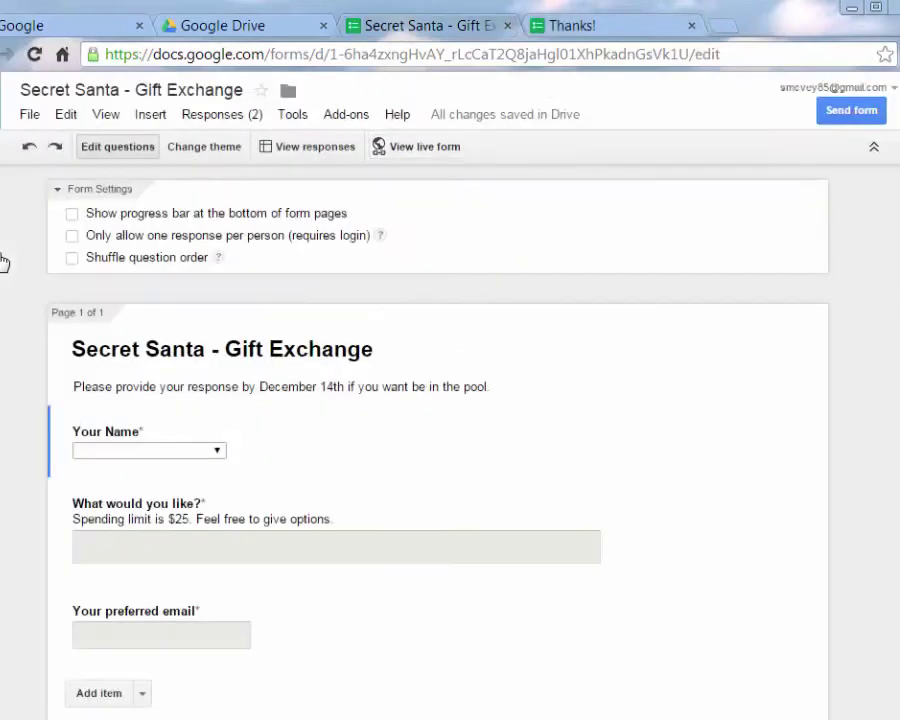
key("ctrl+Tab")
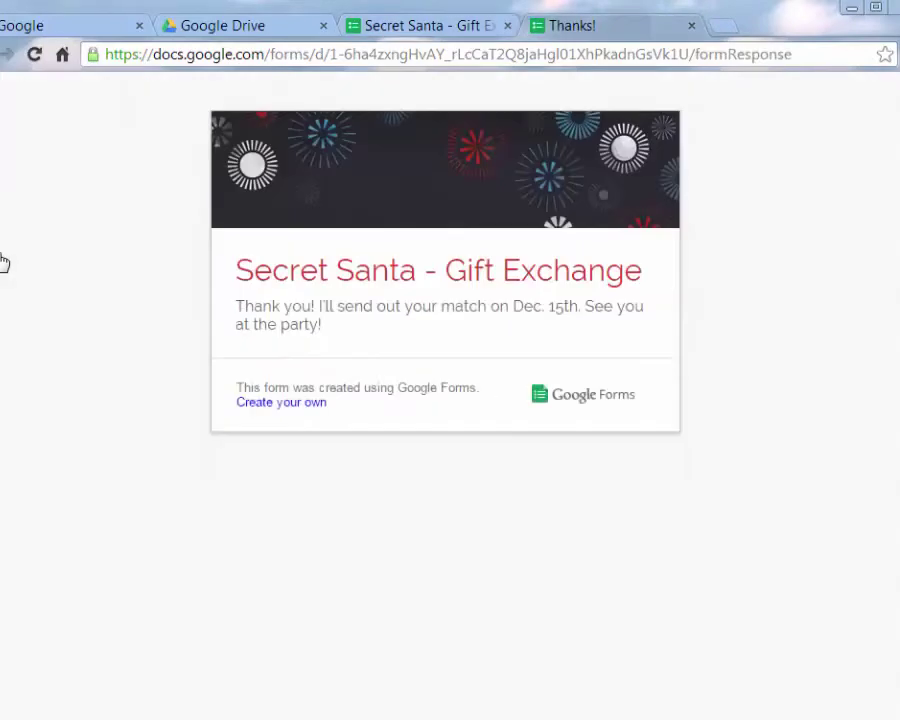
key("F5")
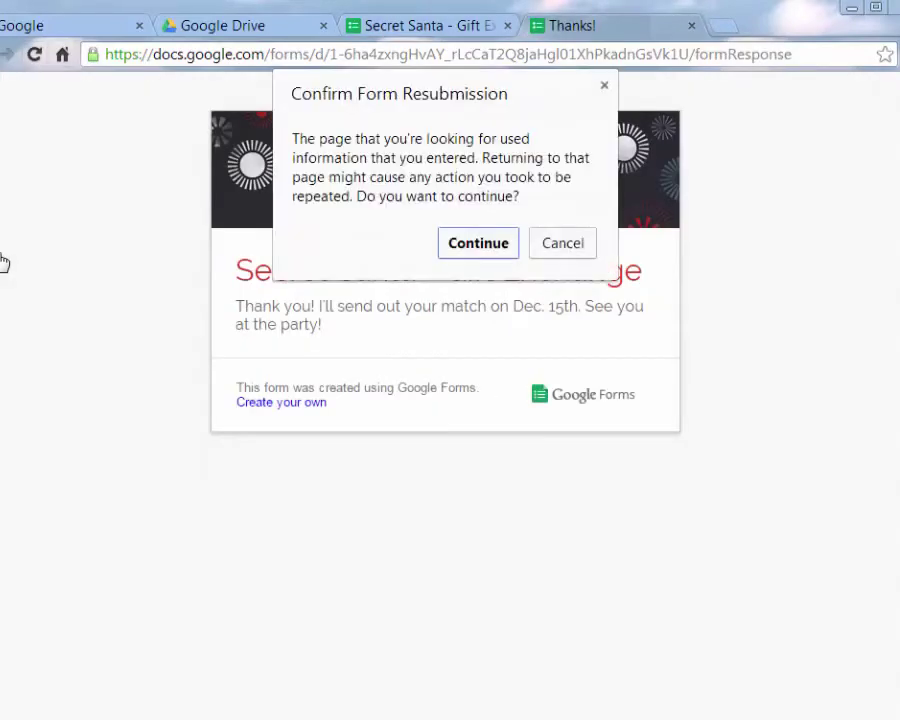
key("Return")
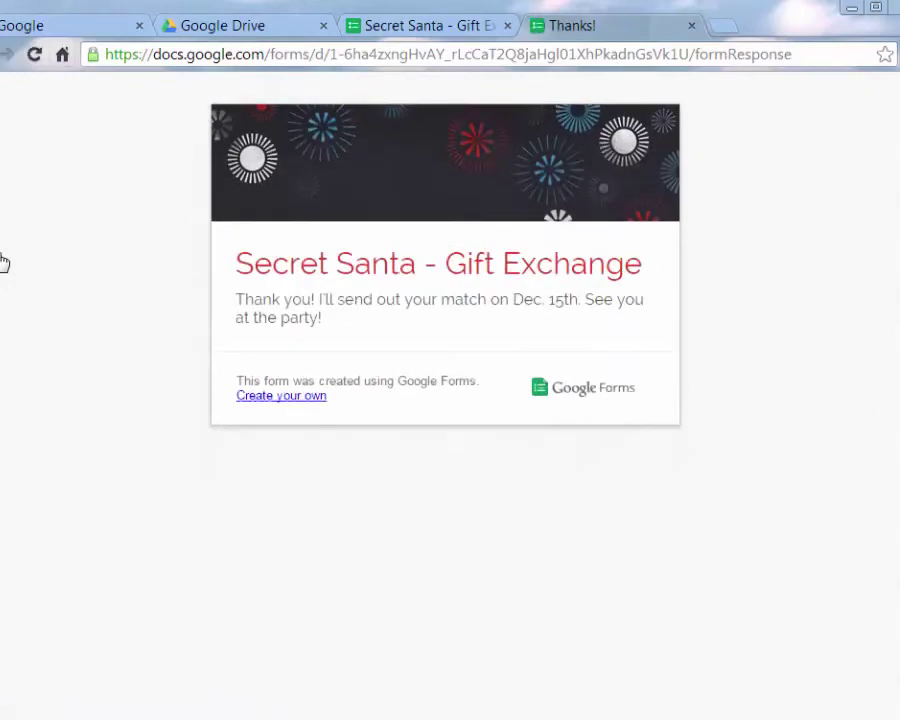
key("ctrl+shift+Tab")
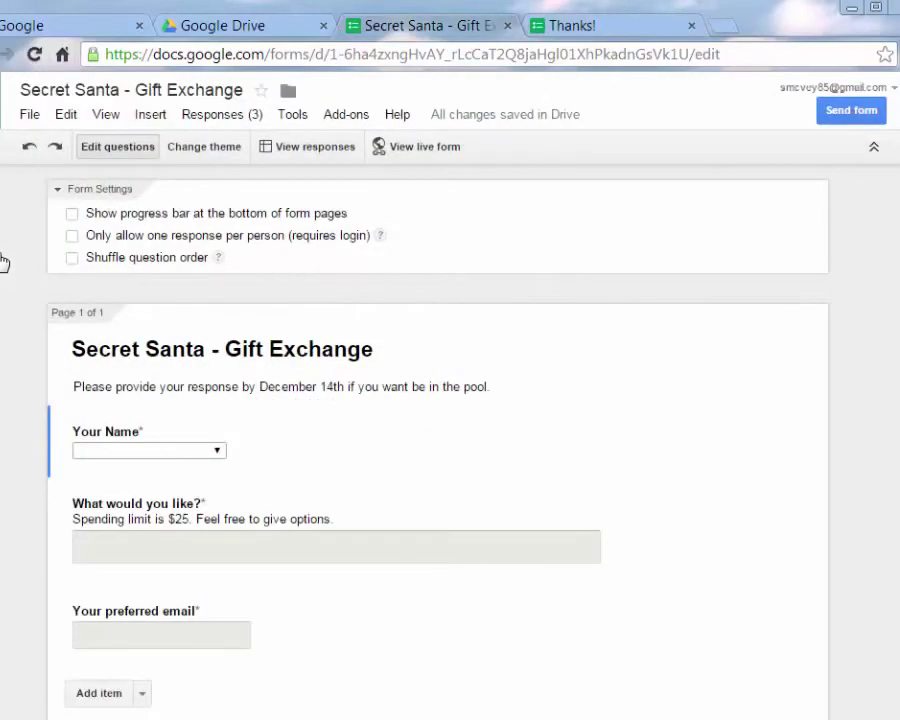
left_click(415, 146)
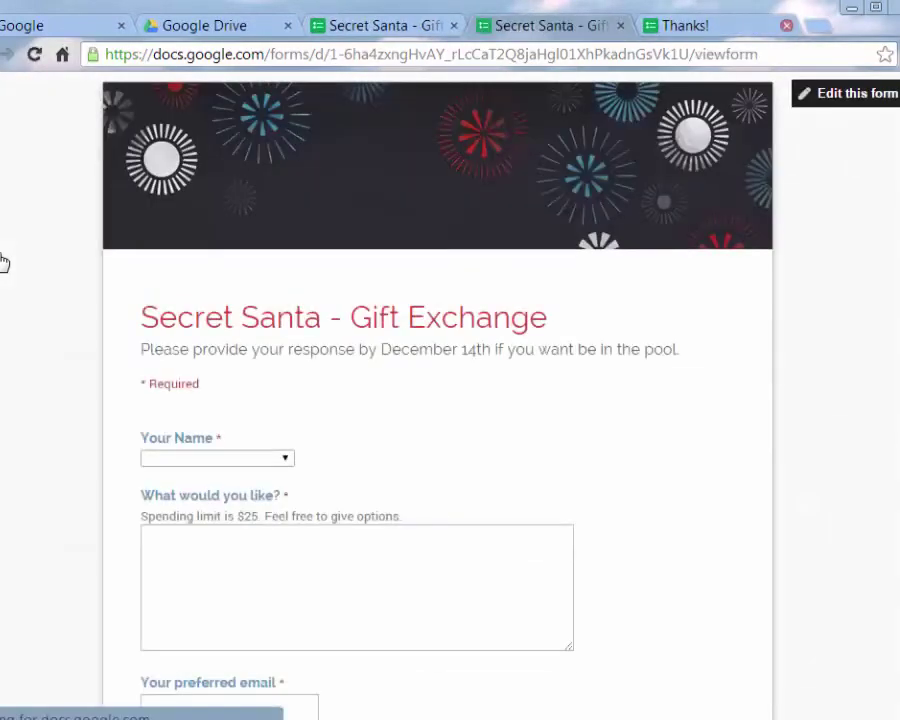
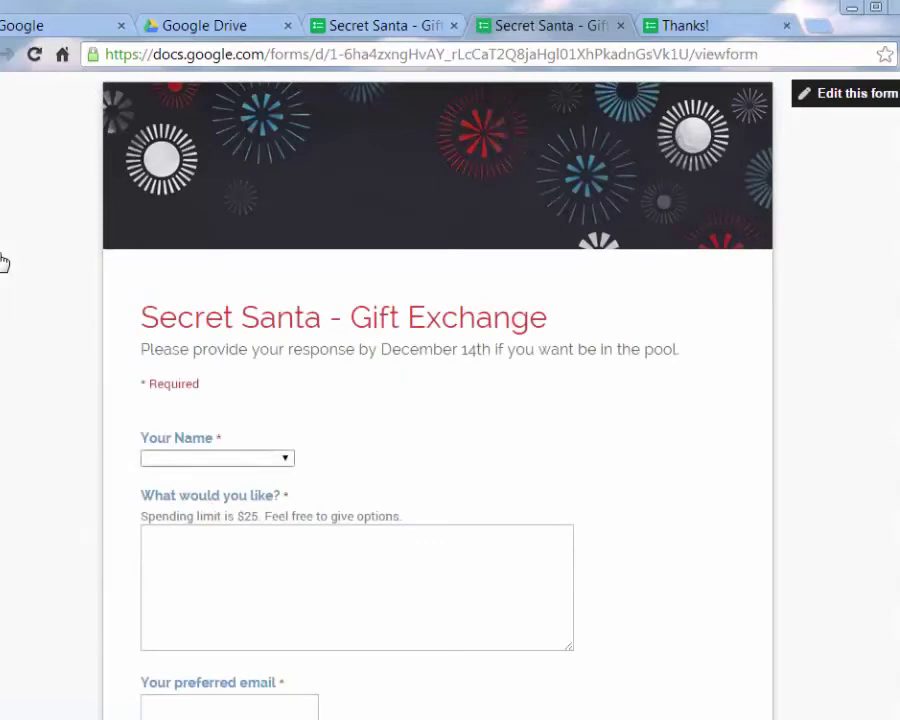
Submit a response with a participant name, wish 'Margarita mixer' and their email, then return to the editor
key("Down")
key("Down")
key("Down")
key("Return")
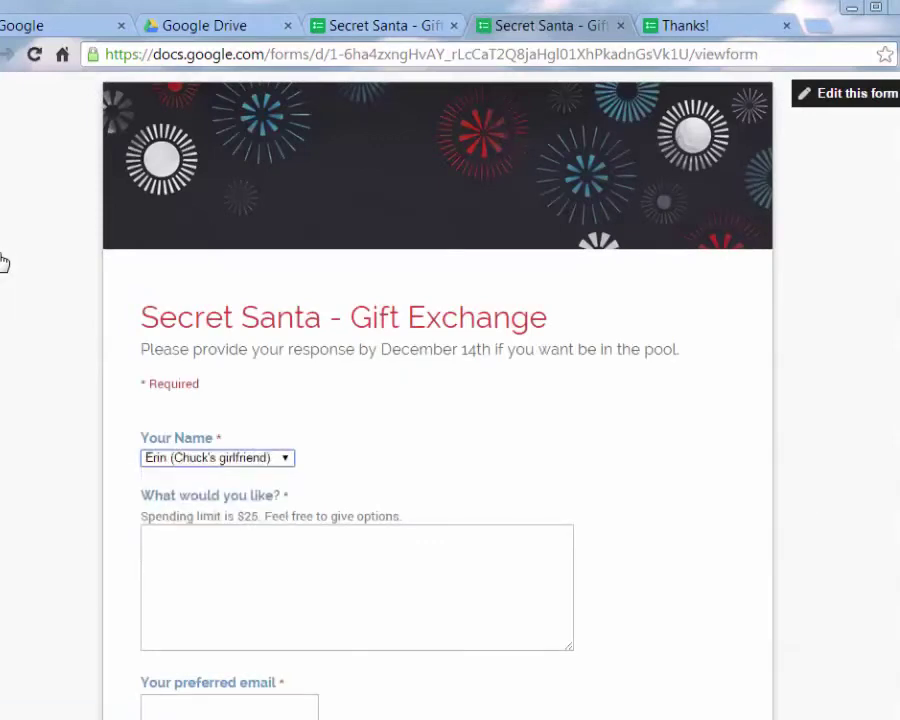
key("Tab")
type("Mar")
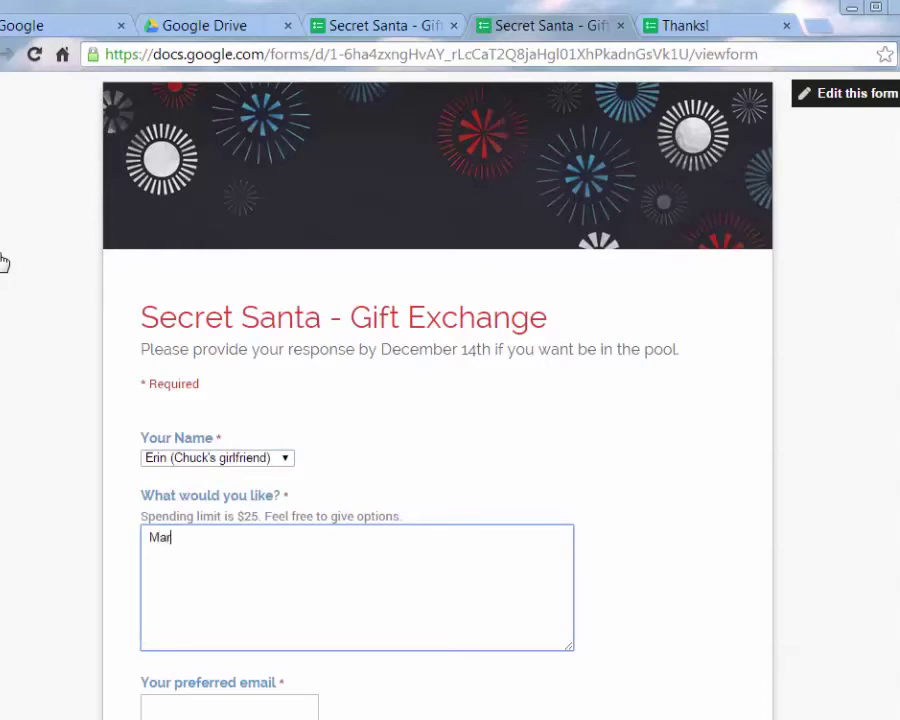
type("garita mixer")
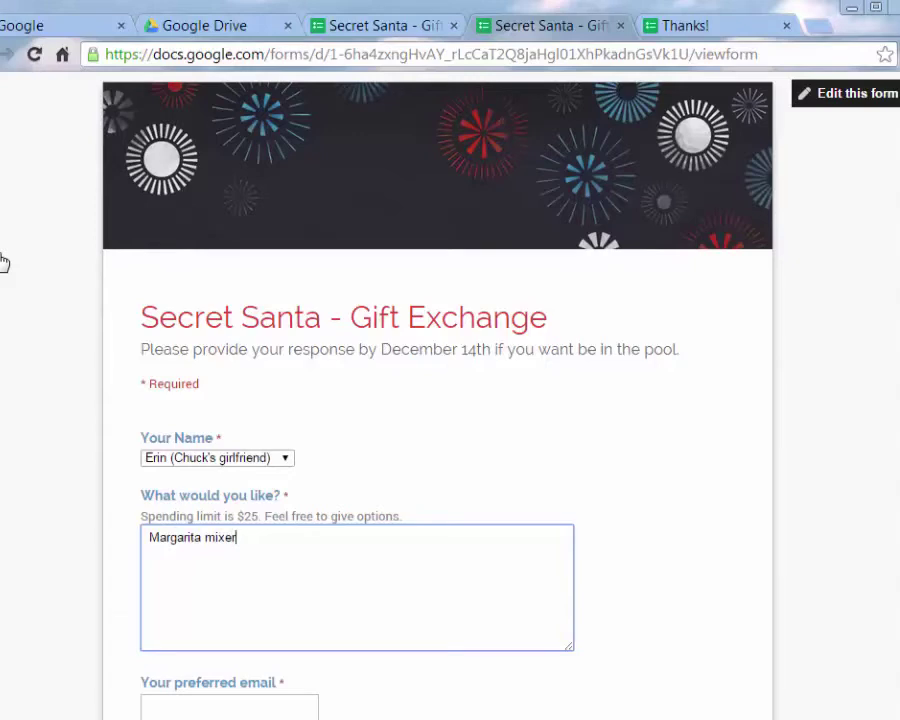
scroll(5, 262, "down", 2)
key("Tab")
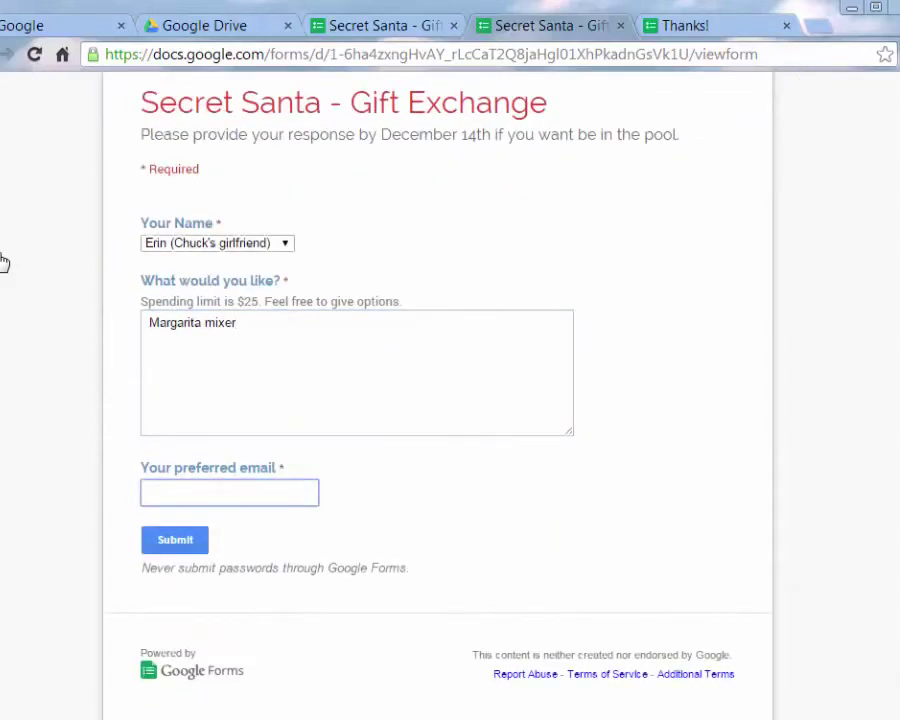
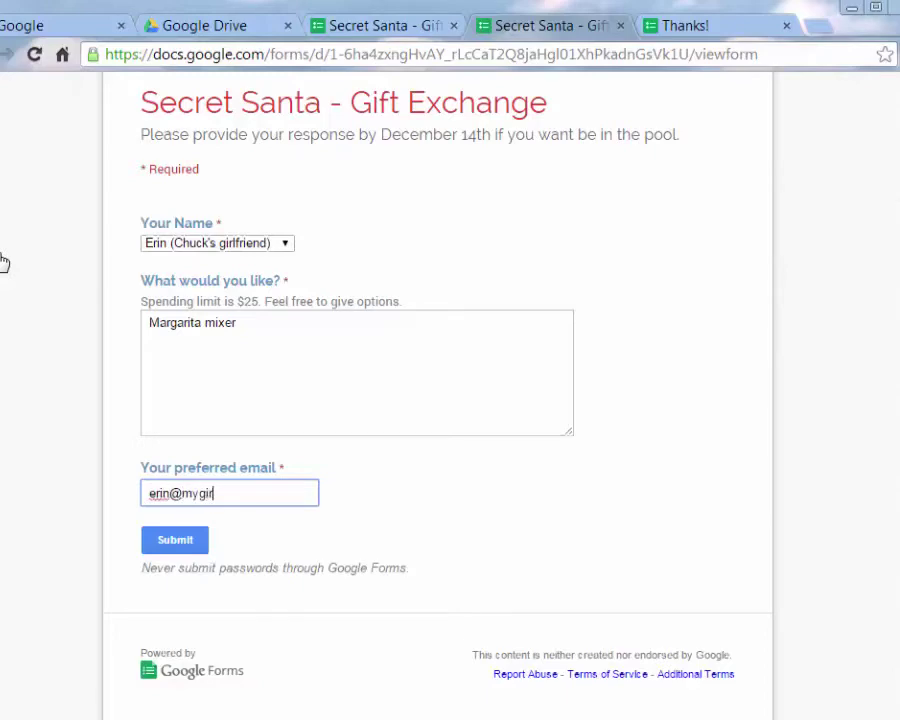
key("Return")
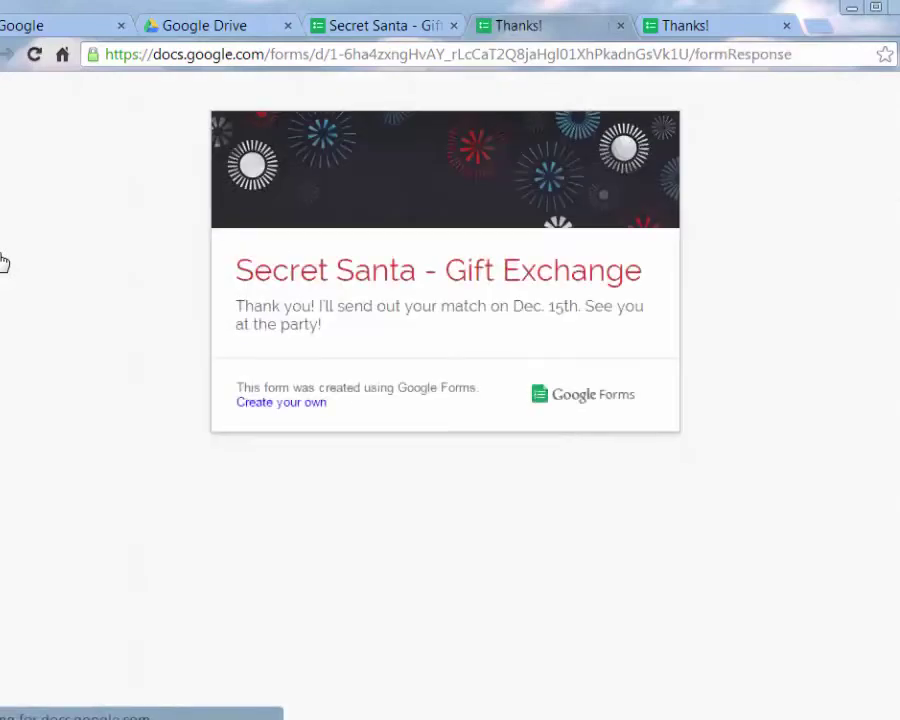
key("ctrl+w")
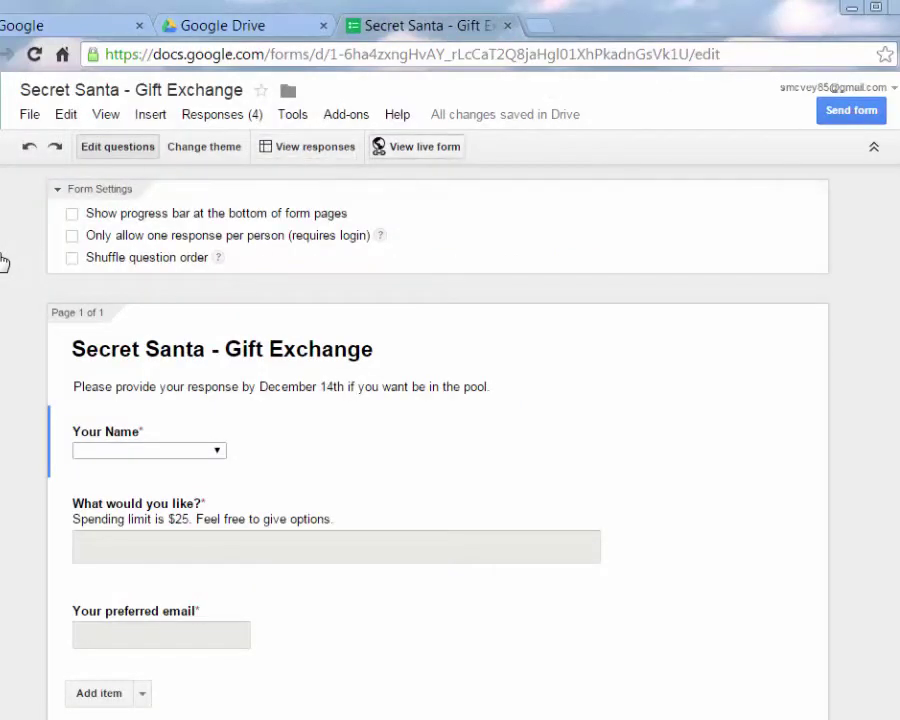
On the live form, pick the next participant name and enter the wish 'Barbie - Holiday'
left_click(415, 146)
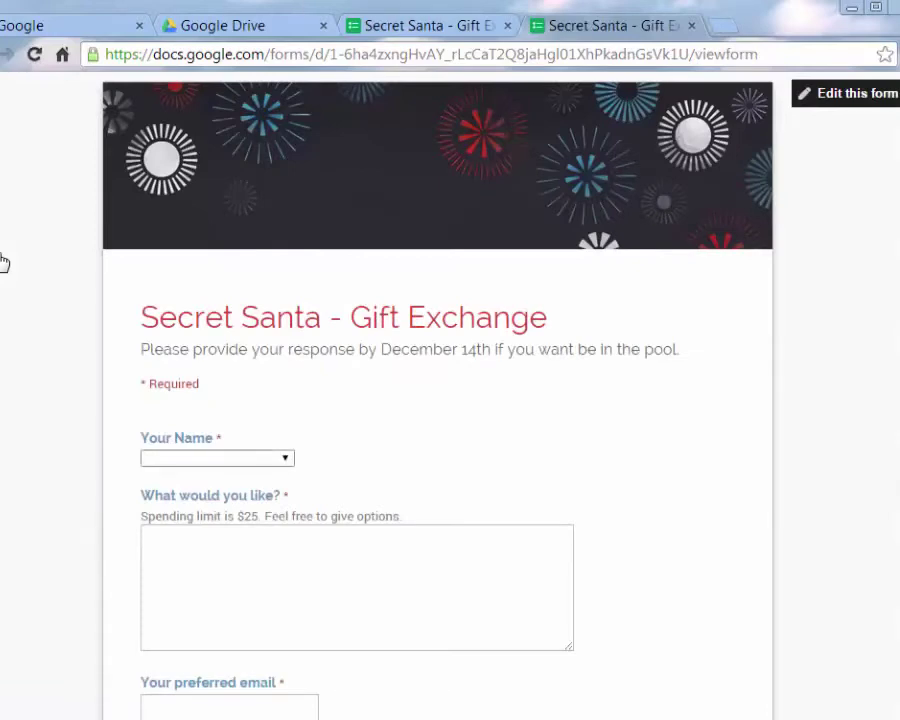
key("alt+Down")
key("Down")
key("Down")
key("Down")
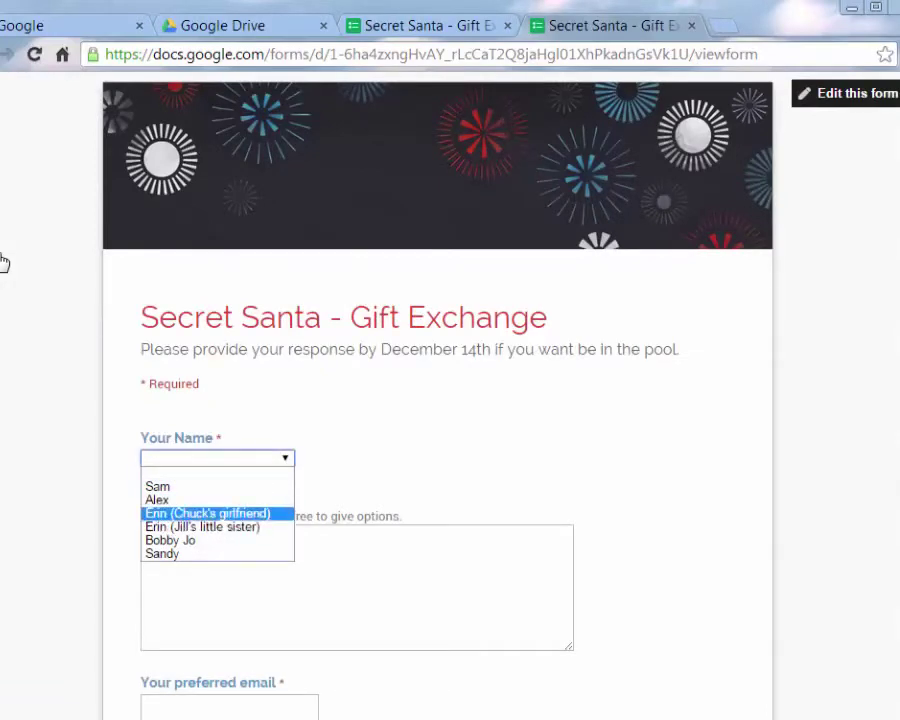
key("Down")
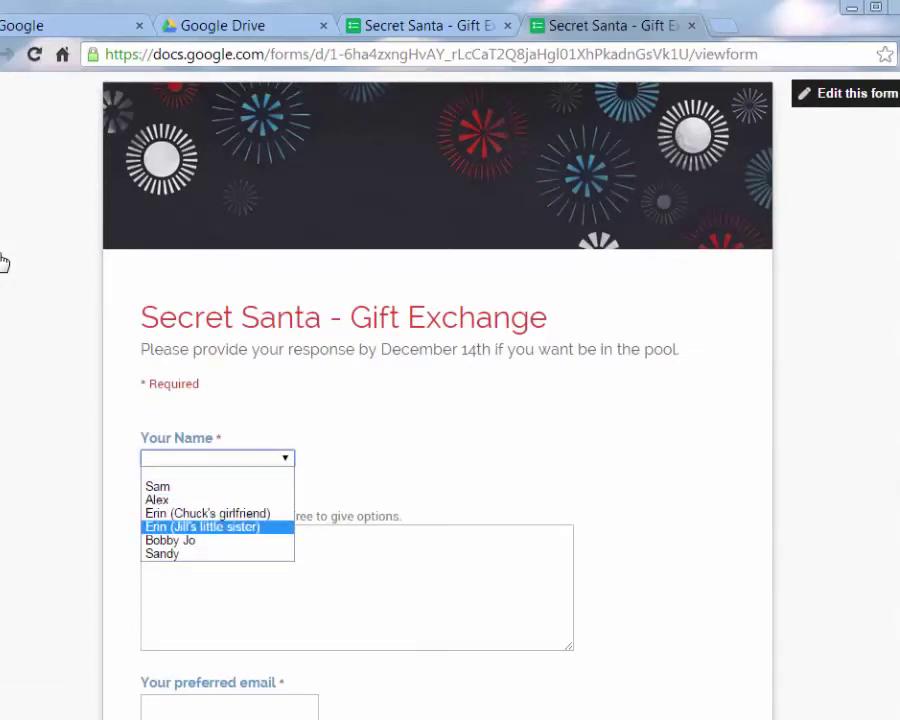
key("Return")
key("Tab")
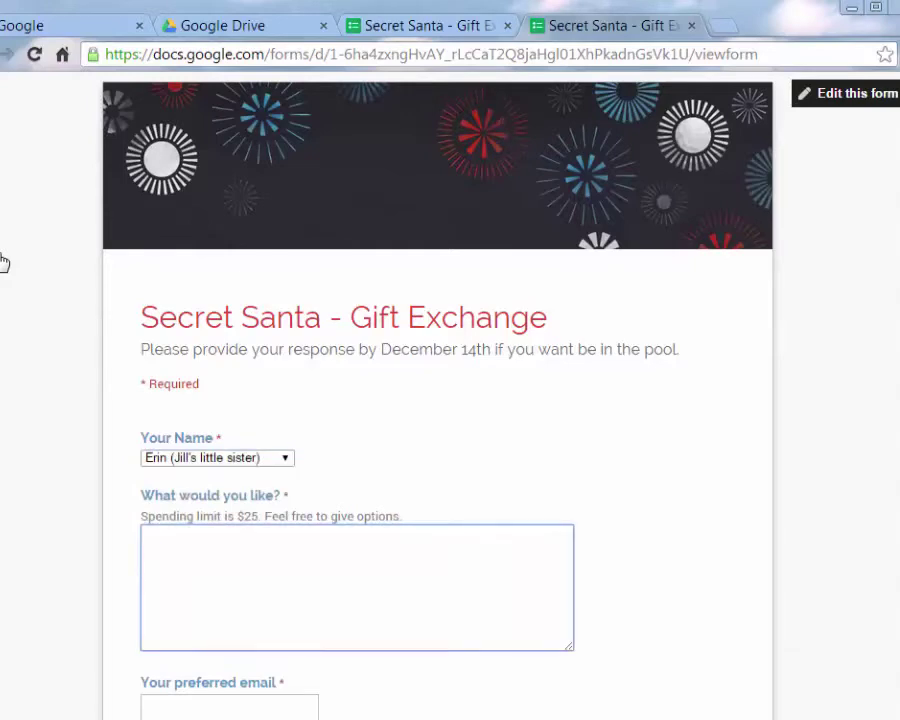
type("Barbie - Holiday")
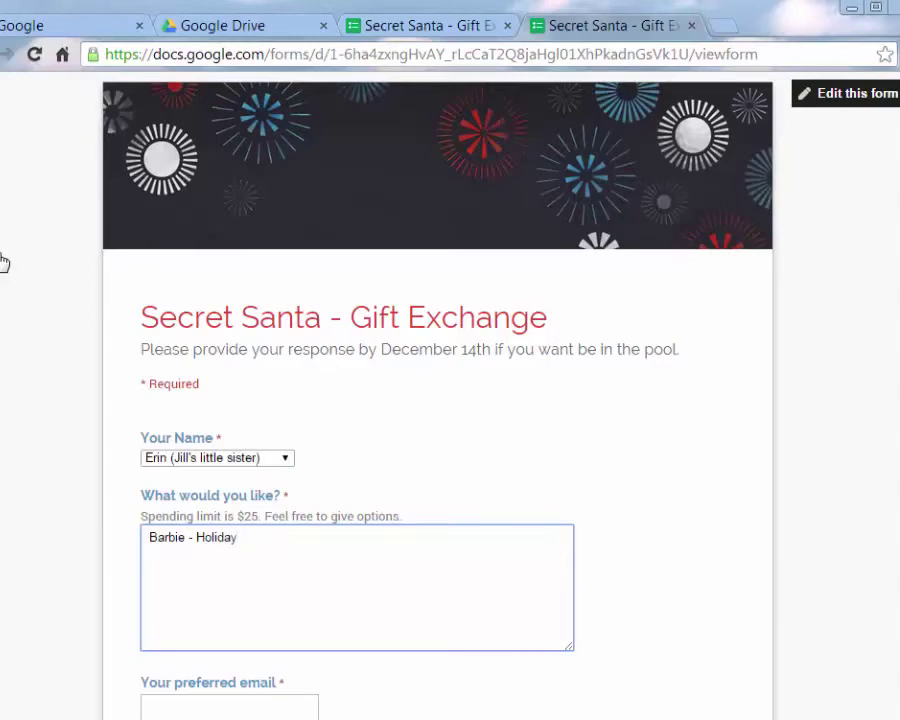
Enter the participant's preferred email, submit the response, and close the thank-you page
key("Tab")
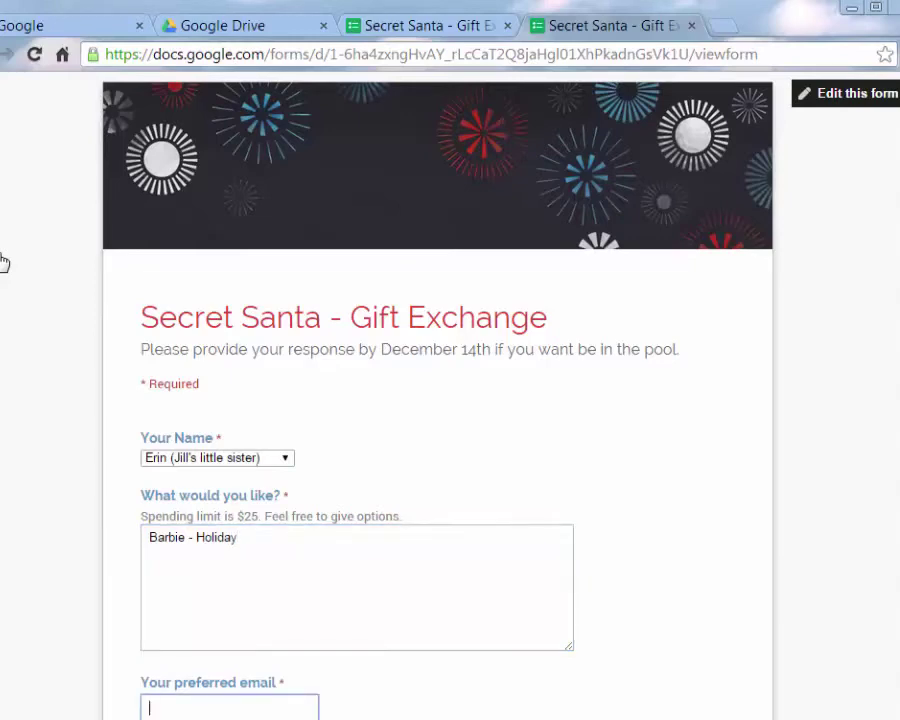
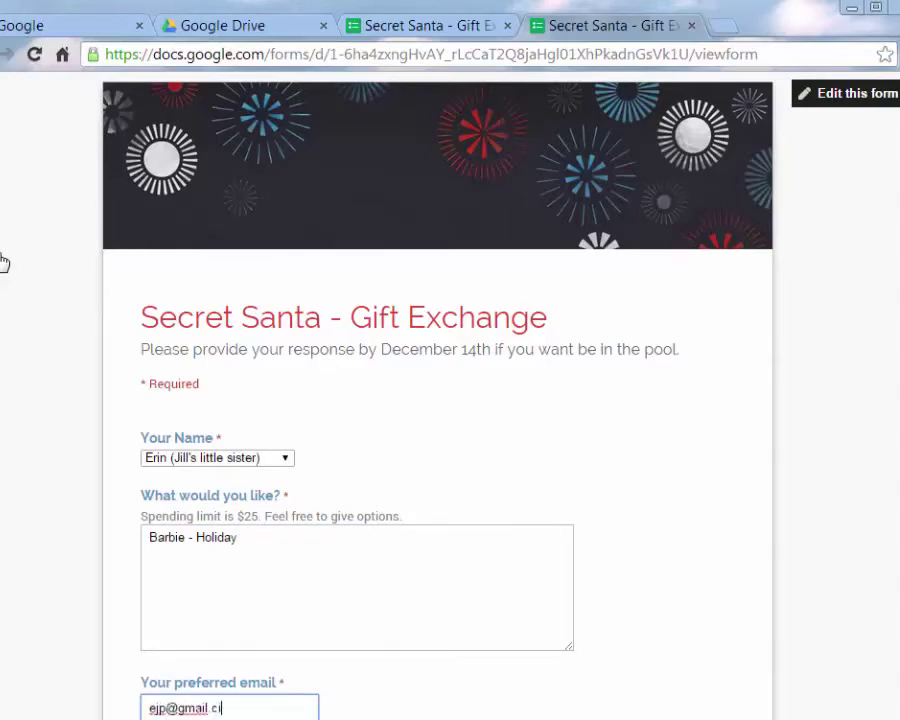
scroll(3, 262, "down", 2)
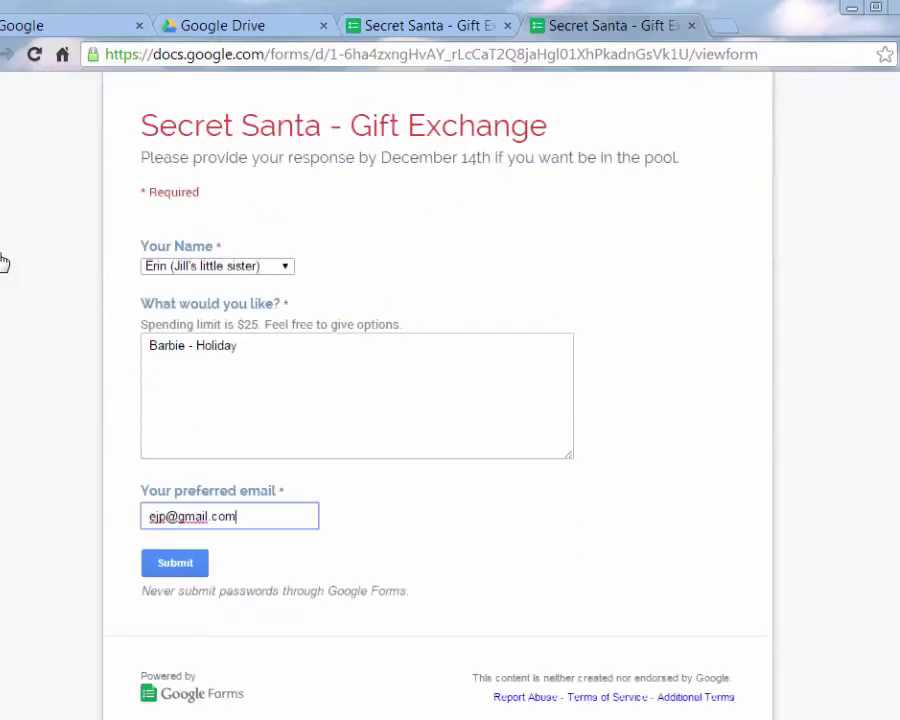
key("Return")
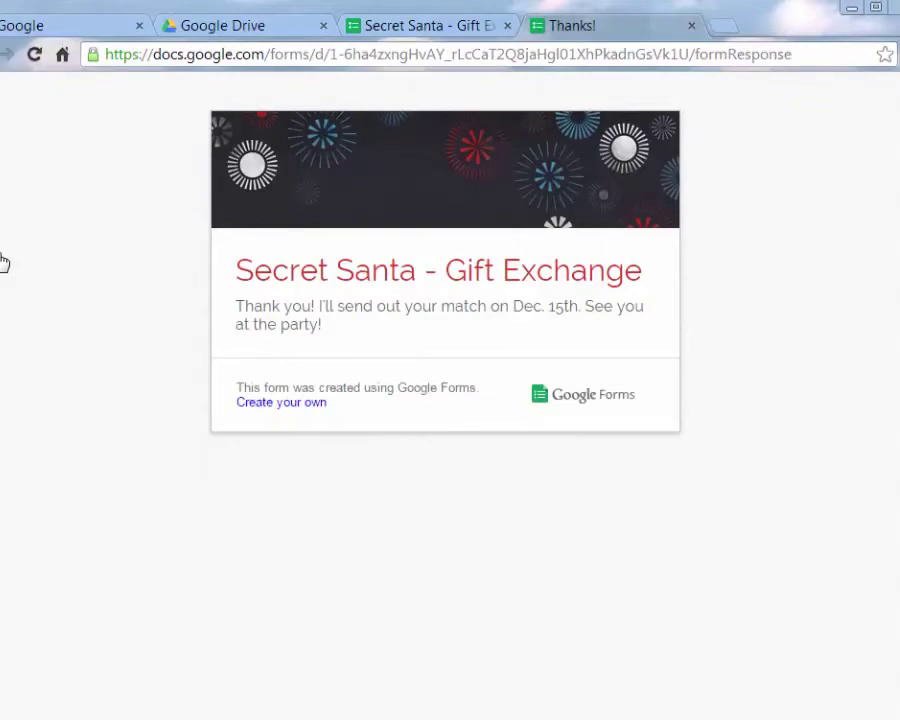
key("ctrl+w")
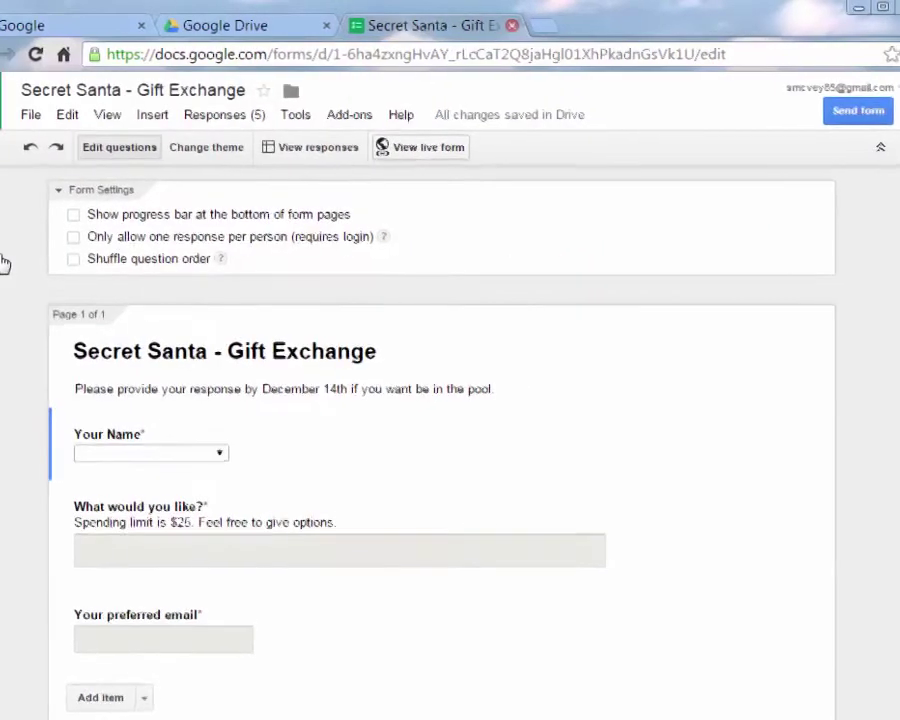
Close the form editor and open the Secret Santa - Gift Exchange (Responses) spreadsheet in Drive
key("ctrl+w")
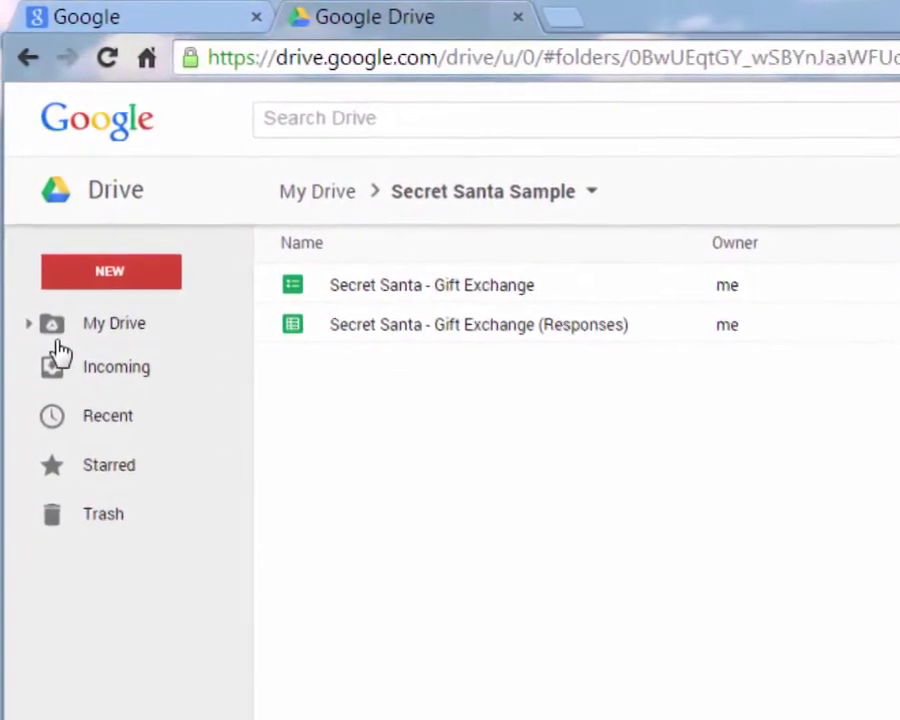
key("Return")
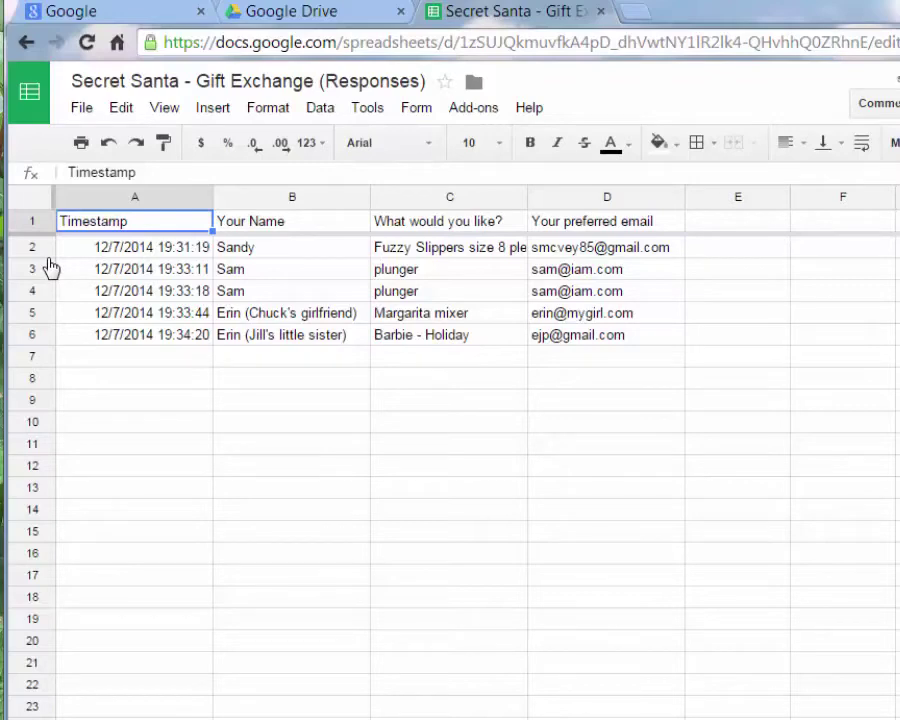
Enter headers 'Has' in E1 and 'Wants' in F1, then select names and wishes B2:C6
key("Right")
key("Right")
key("Right")
key("Right")
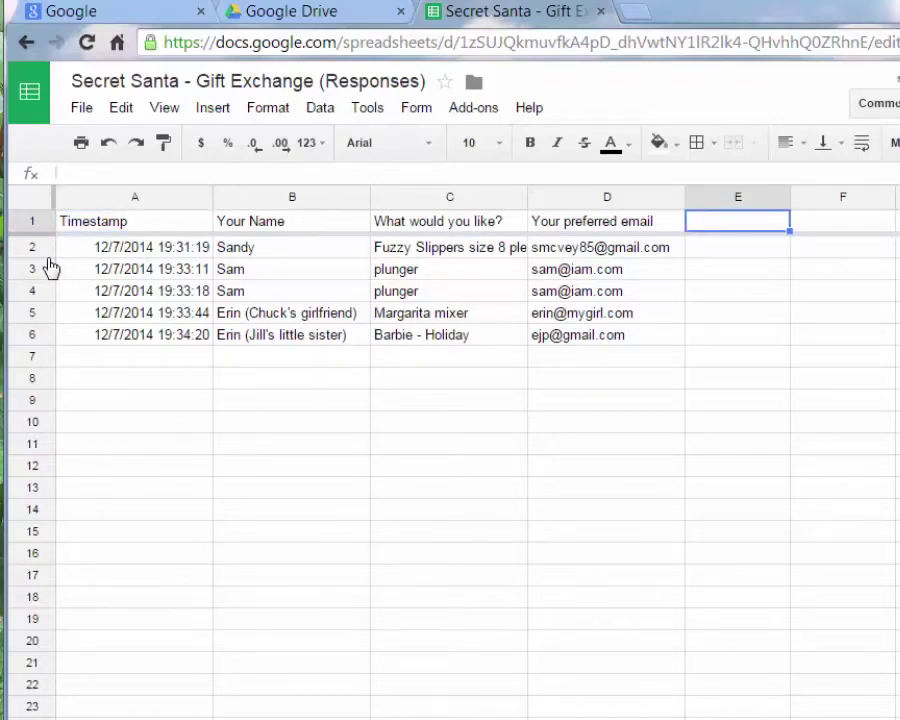
type("Has")
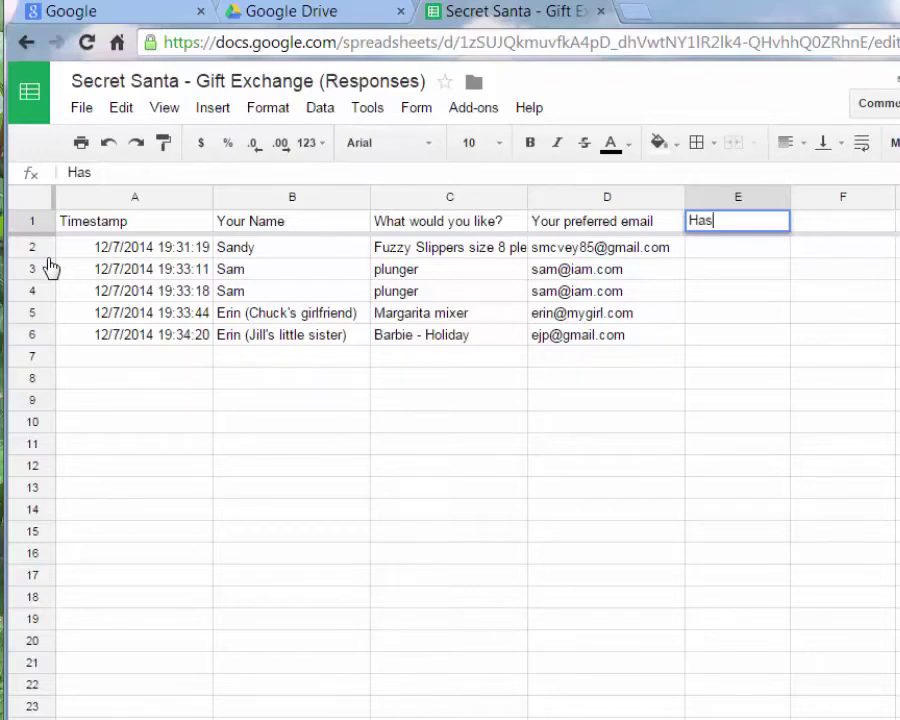
key("Tab")
type("Wants")
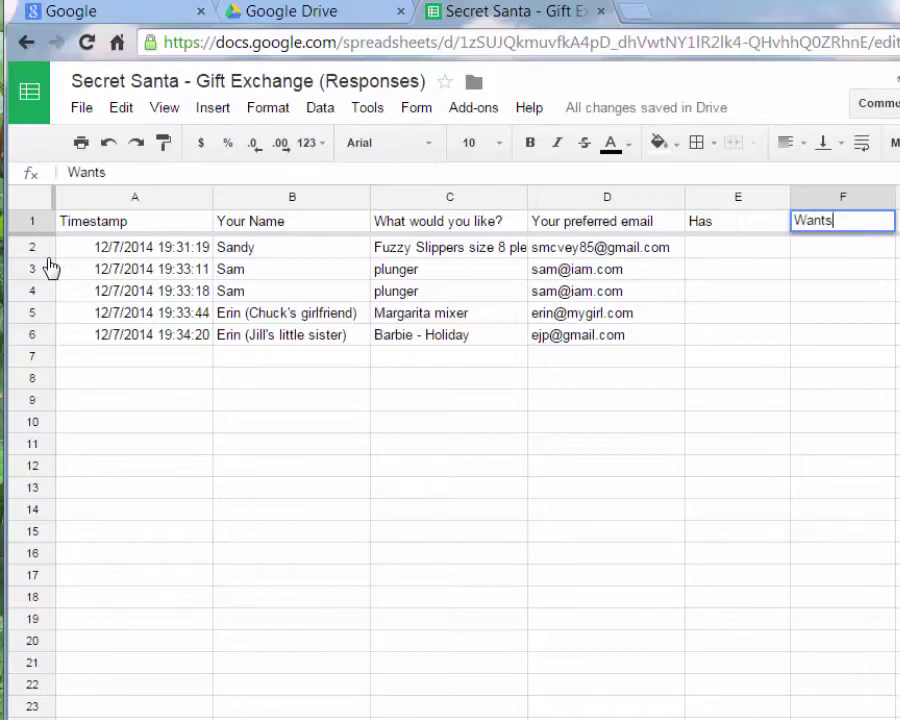
key("Return")
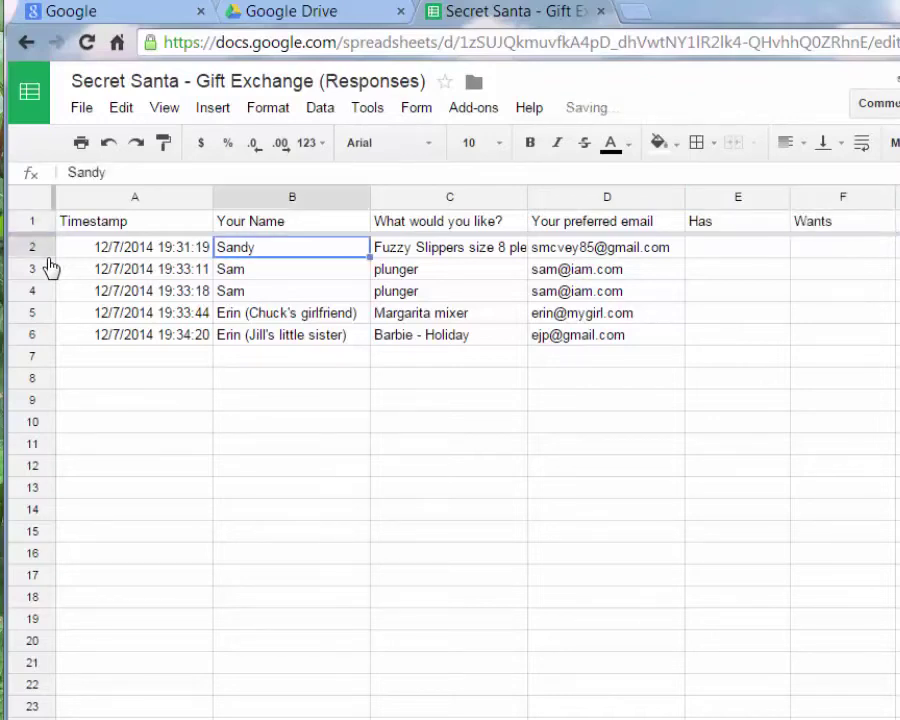
key("shift+Right")
key("shift+Down")
key("shift+Down")
key("shift+Down")
key("shift+Down")
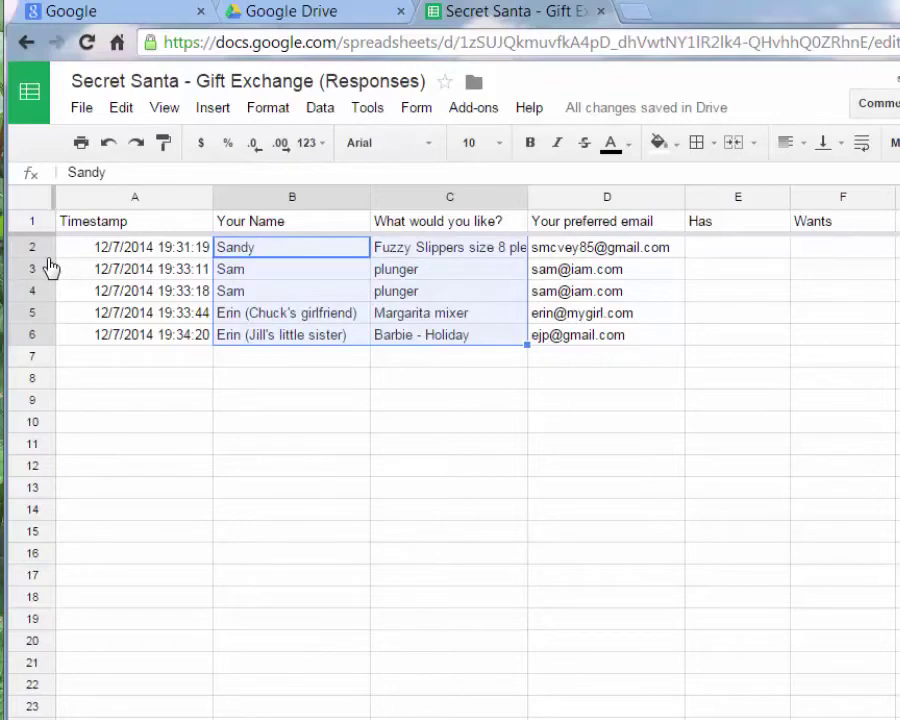
Copy the names and wishes from B2:C6 and paste them into E5:F9
key("Menu")
key("Down")
key("Return")
key("Right")
key("Right")
key("Right")
key("Down")
key("Down")
key("Down")
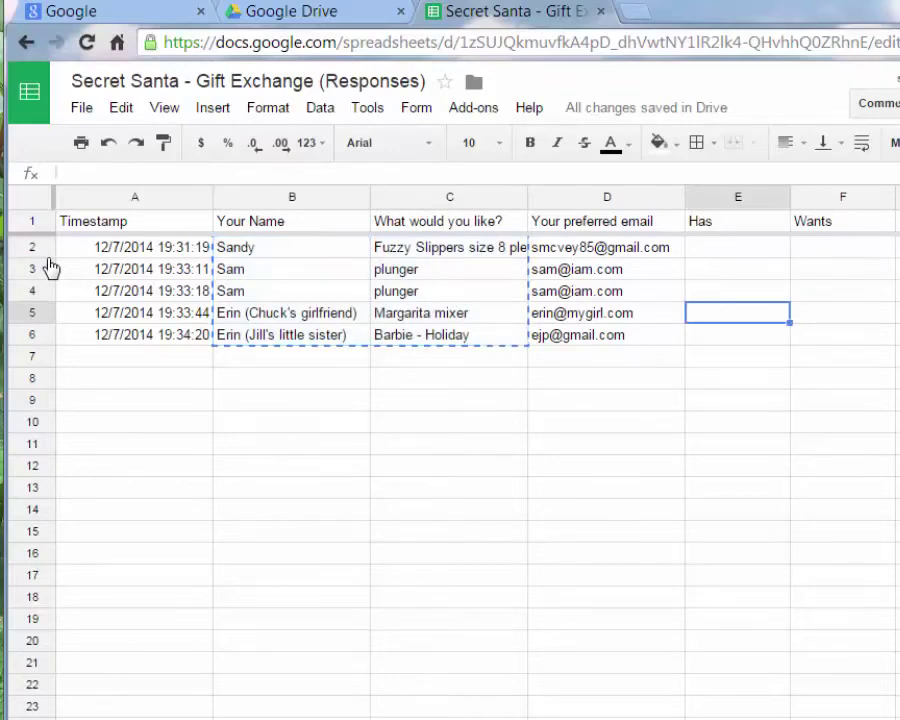
key("Menu")
key("Down")
key("Down")
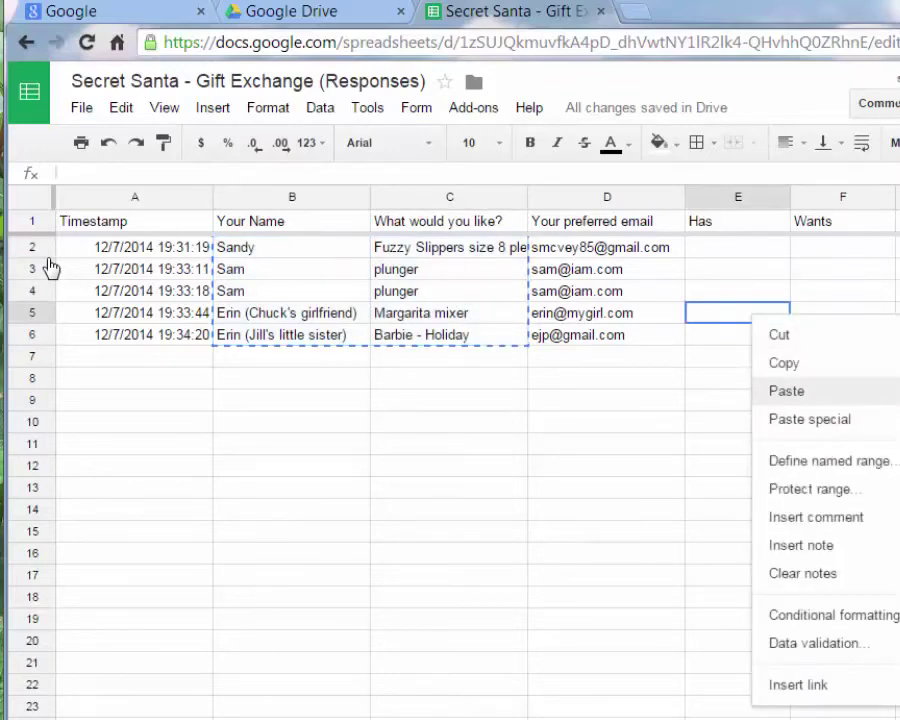
key("Return")
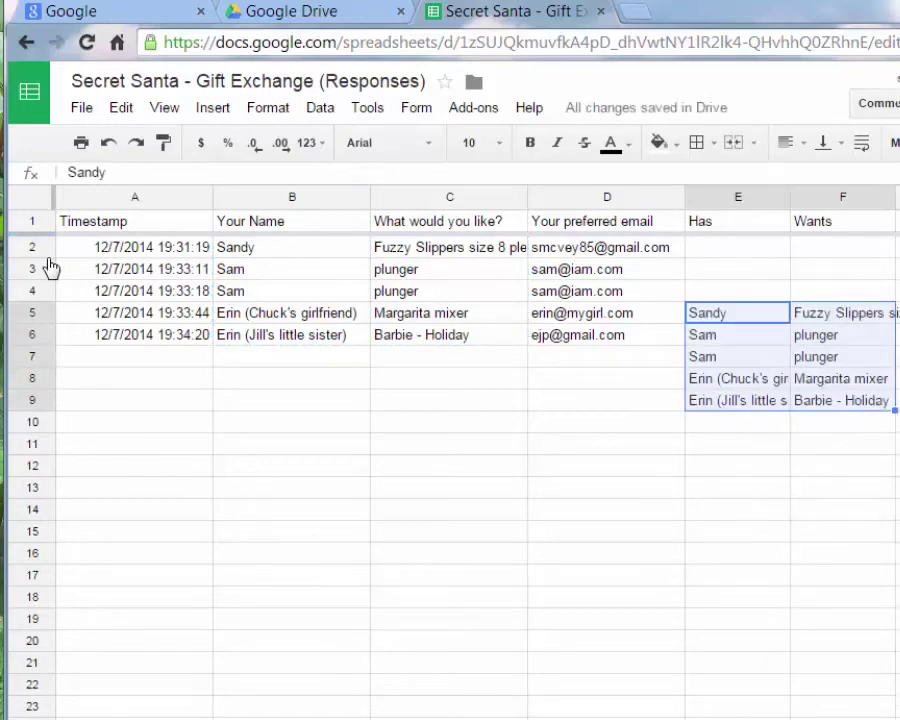
key("Down")
key("Down")
key("Down")
key("Down")
key("Down")
key("Down")
key("Down")
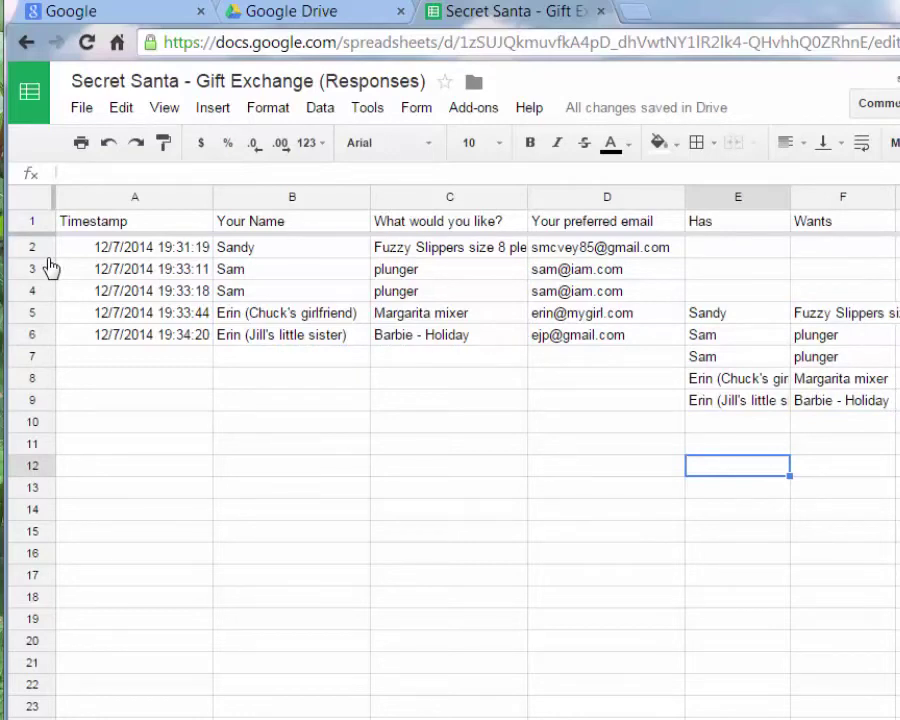
Move the last three pairs from E7:F9 up to E2:F4
key("Up")
key("Up")
key("Up")
key("Up")
key("Up")
key("shift+Right")
key("shift+Down")
key("shift+Down")
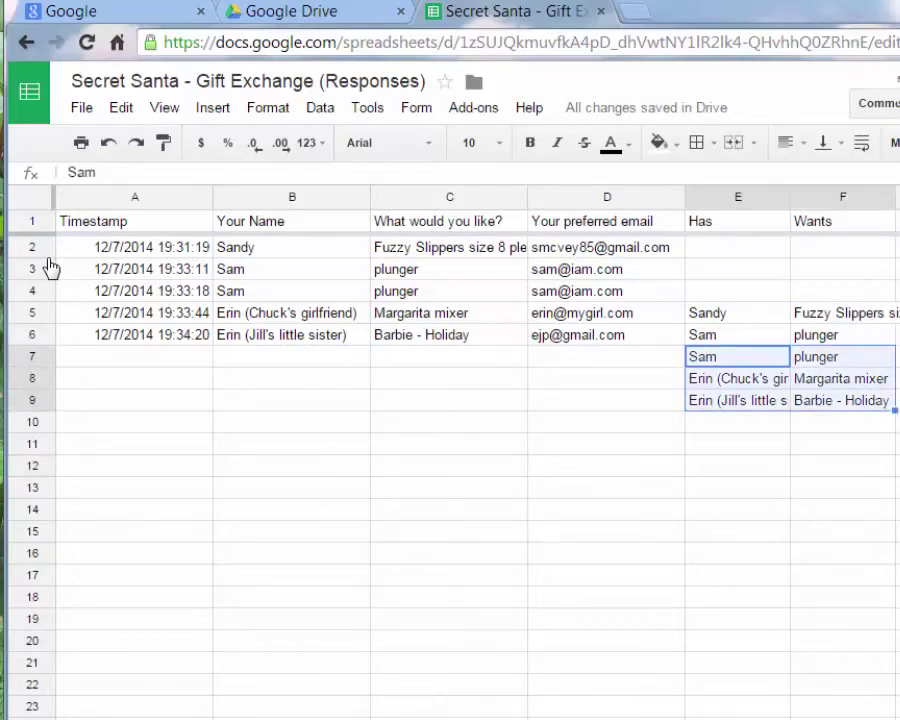
key("ctrl+x")
key("Up")
key("Up")
key("Up")
key("Up")
key("Up")
key("ctrl+v")
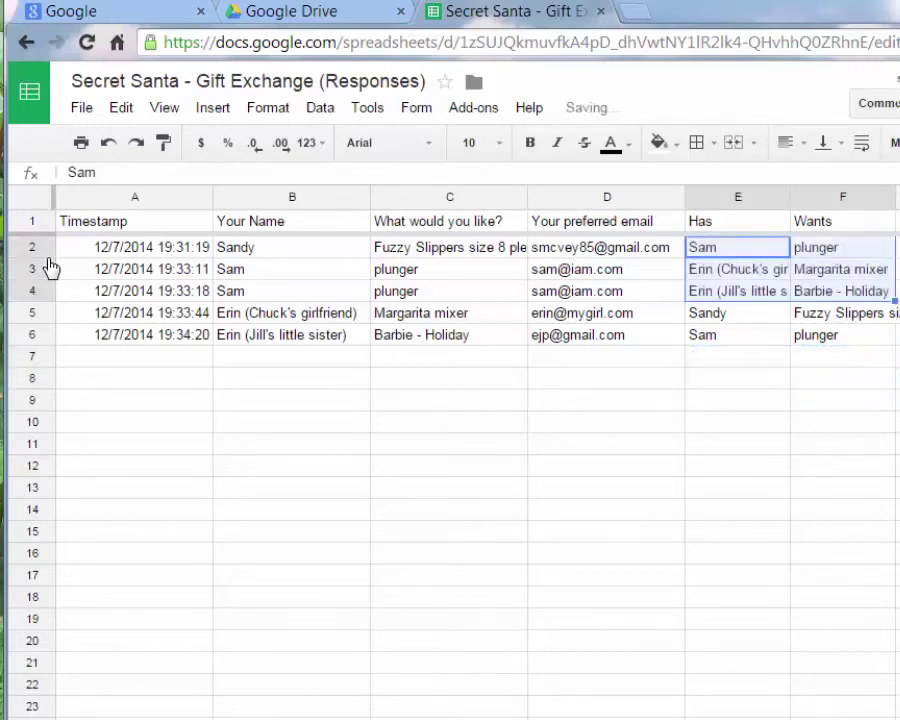
Move the row 3 pairing in E3:F3 up over row 2
key("Right")
key("Down")
key("Down")
key("Down")
key("Down")
key("Down")
key("Down")
key("Down")
key("Down")
key("Down")
key("Down")
key("Down")
key("Down")
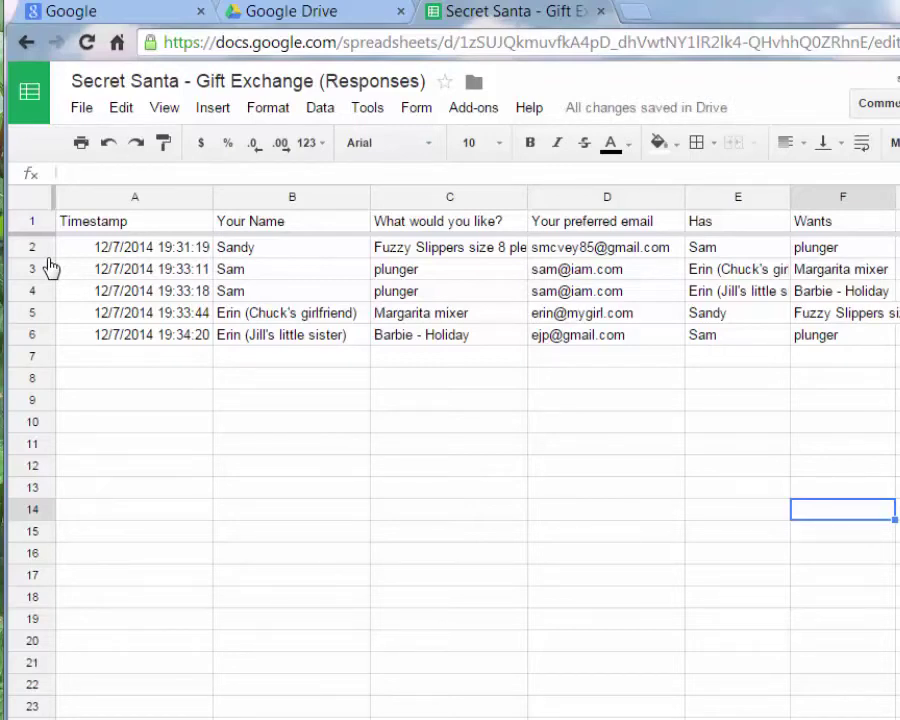
key("Left")
key("Up")
key("Up")
key("Up")
key("Up")
key("Up")
key("Up")
key("Up")
key("Up")
key("Up")
key("Up")
key("Up")
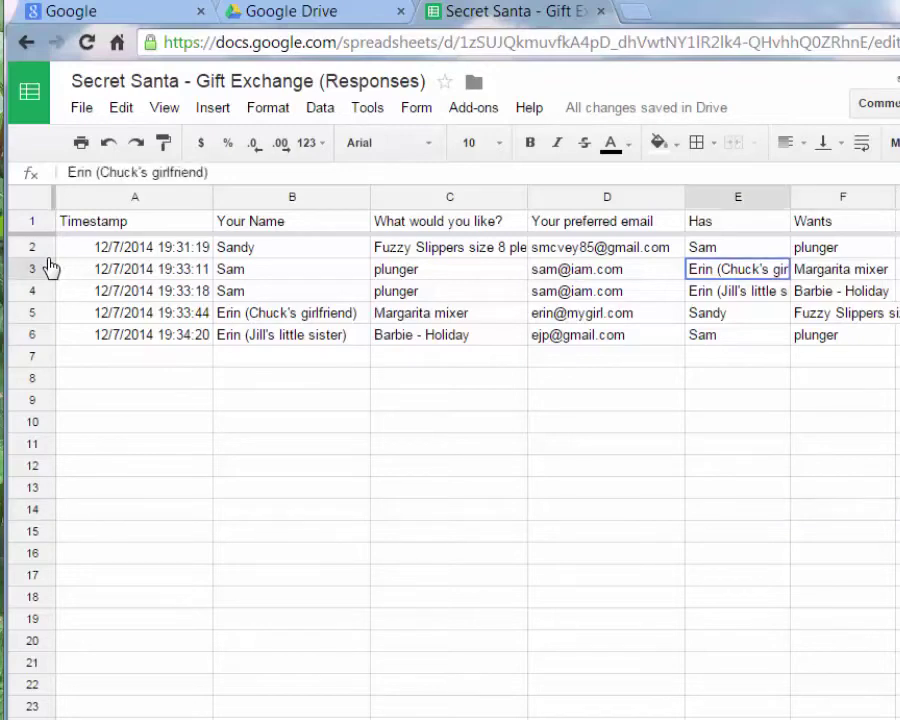
key("ctrl+x")
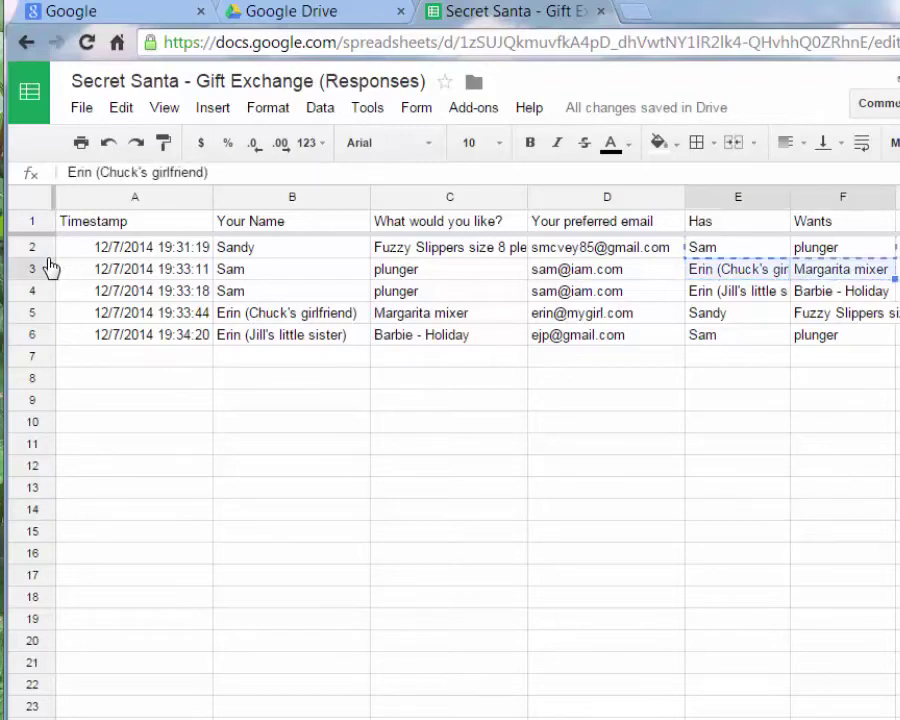
key("Up")
key("ctrl+v")
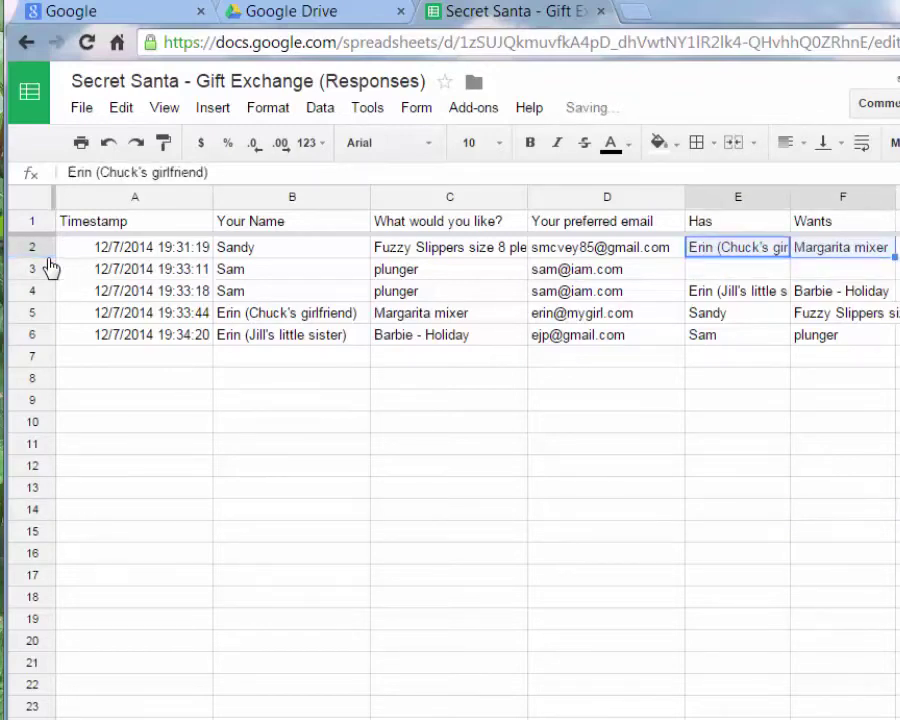
Delete the duplicate response in row 3, then bring up the File menu's download formats
left_click(50, 267)
right_click(50, 267)
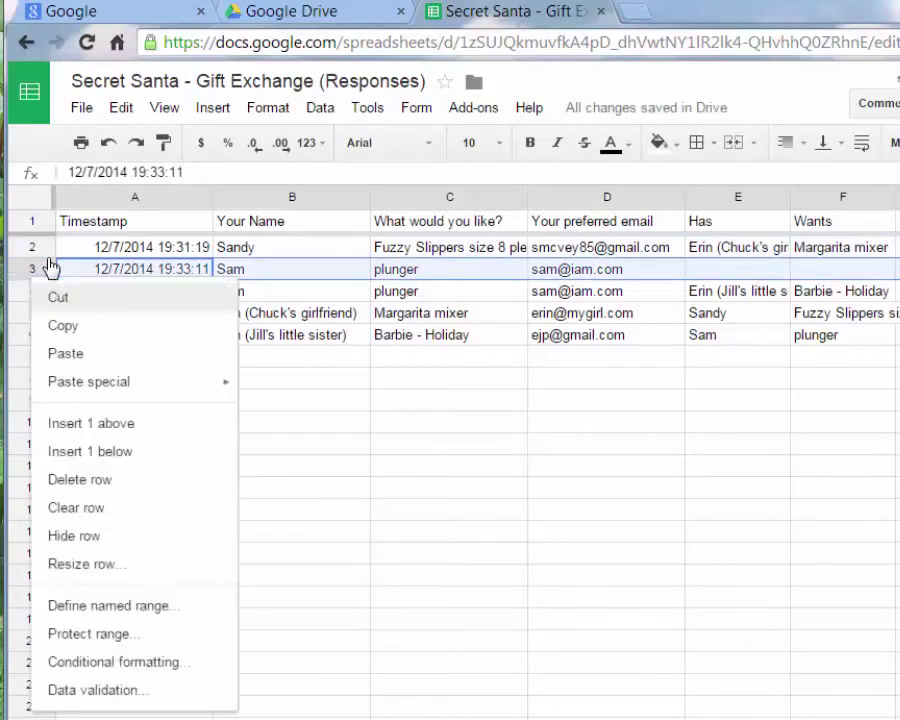
key("Down")
key("Down")
key("Down")
key("Down")
key("Down")
key("Down")
key("Down")
key("Up")
key("Return")
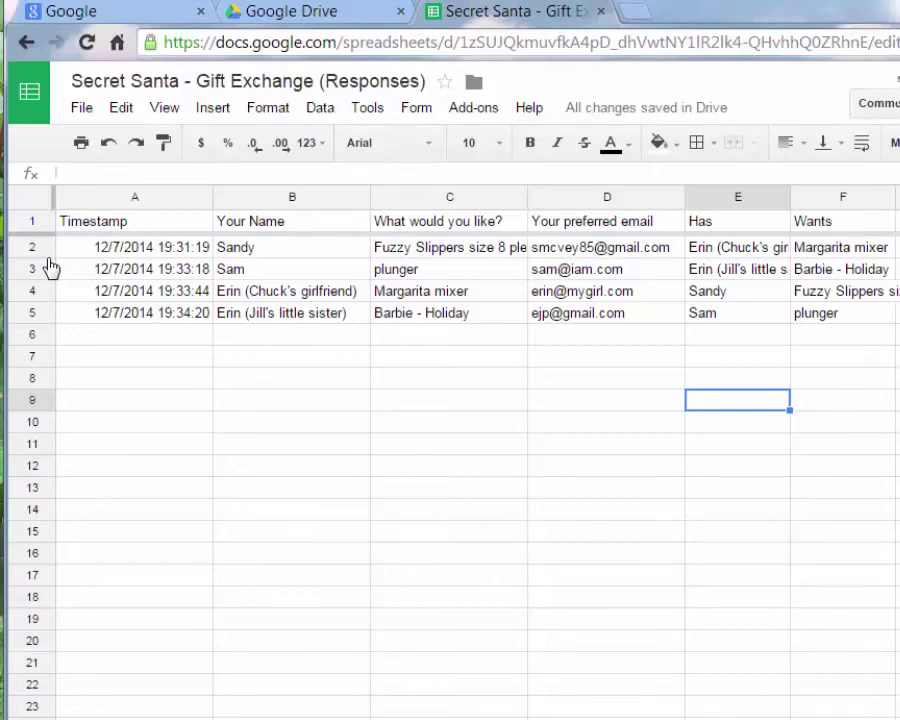
key("alt+shift+f")
key("Down")
key("Down")
key("Down")
key("Down")
key("Down")
key("Down")
key("Down")
key("Down")
key("Down")
key("Down")
key("Down")
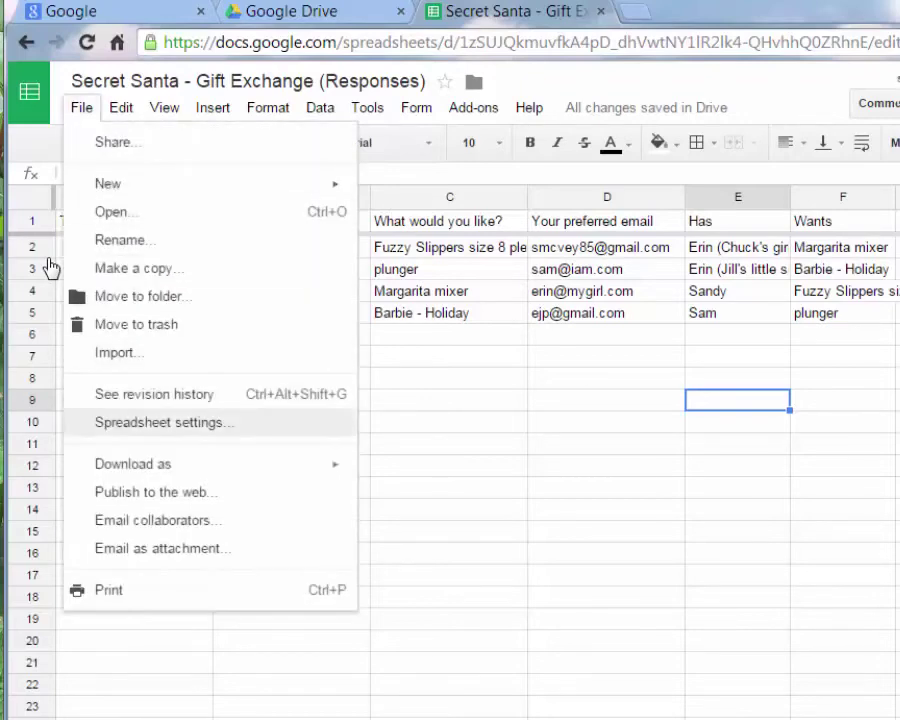
key("Right")
key("Down")
key("Up")
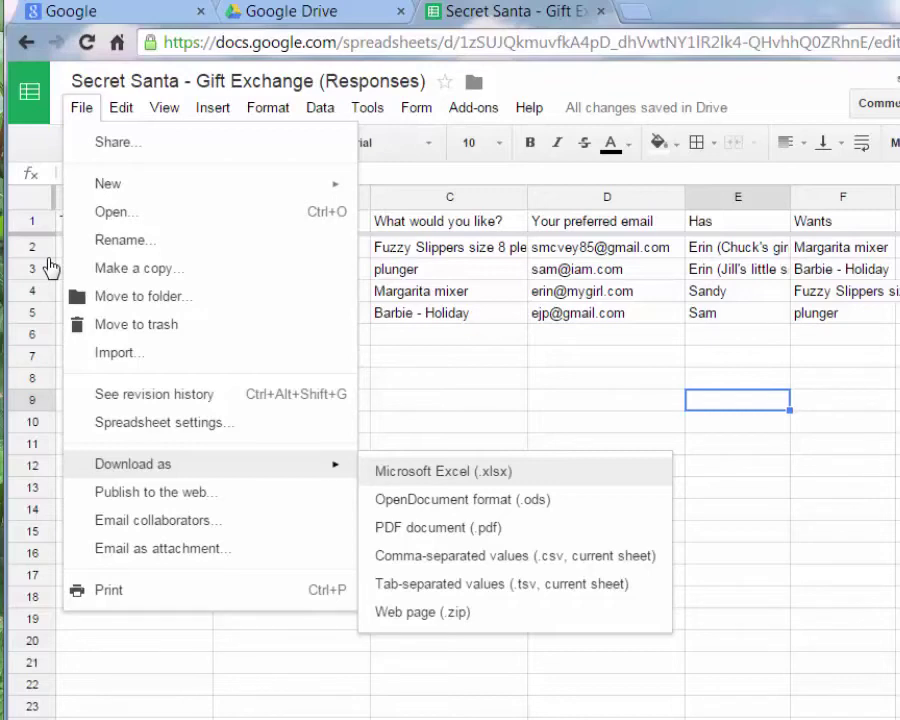
key("Left")
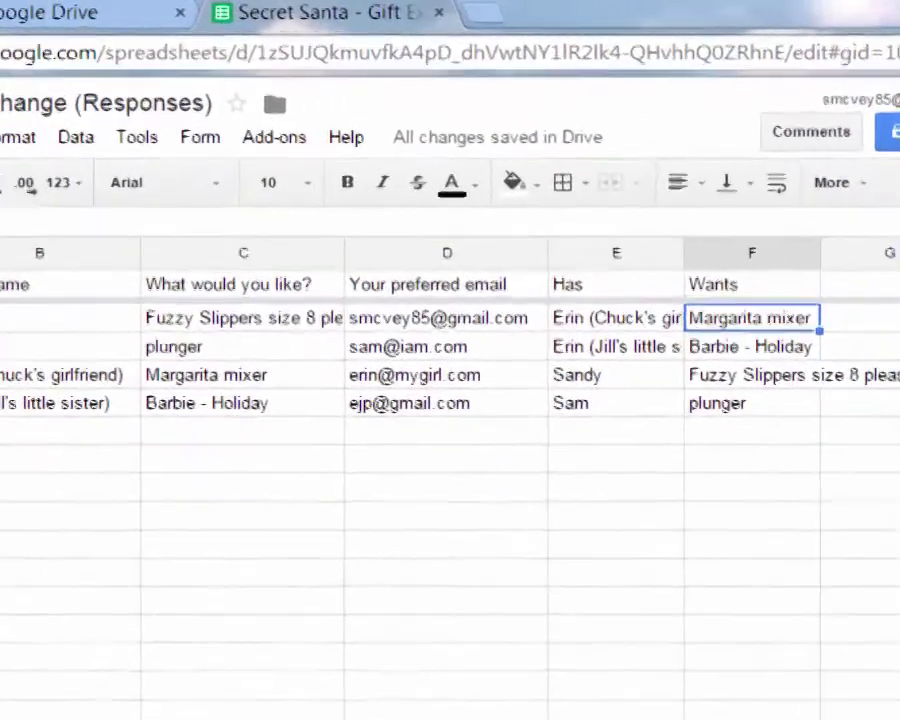
key("Left")
key("Left")
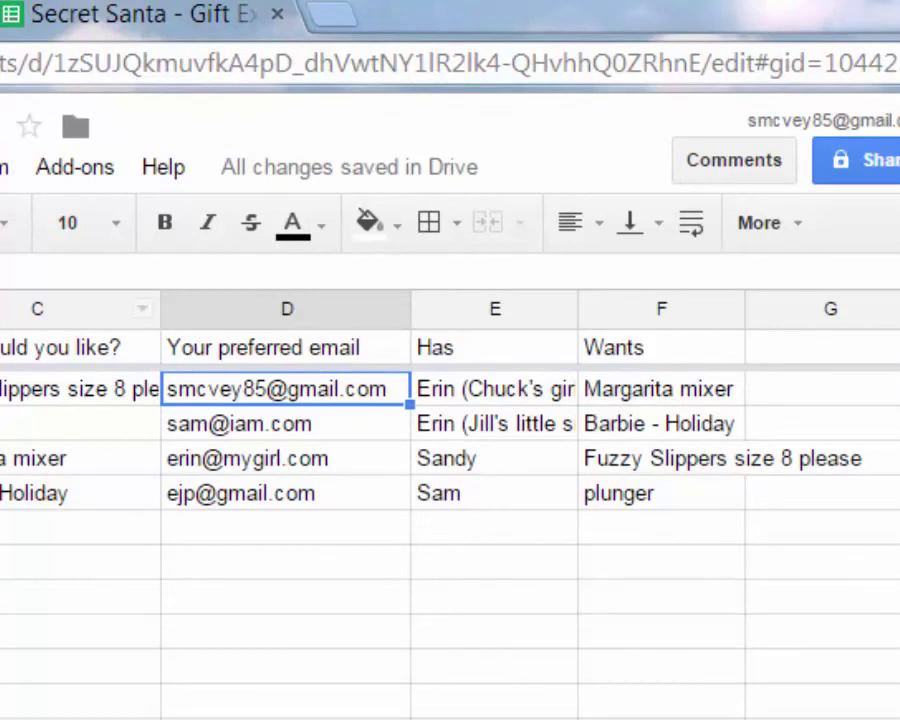
Check the E2:F2 and E3:F3 pairings, then copy the first participant's email in D2
key("Right")
key("shift+Right")
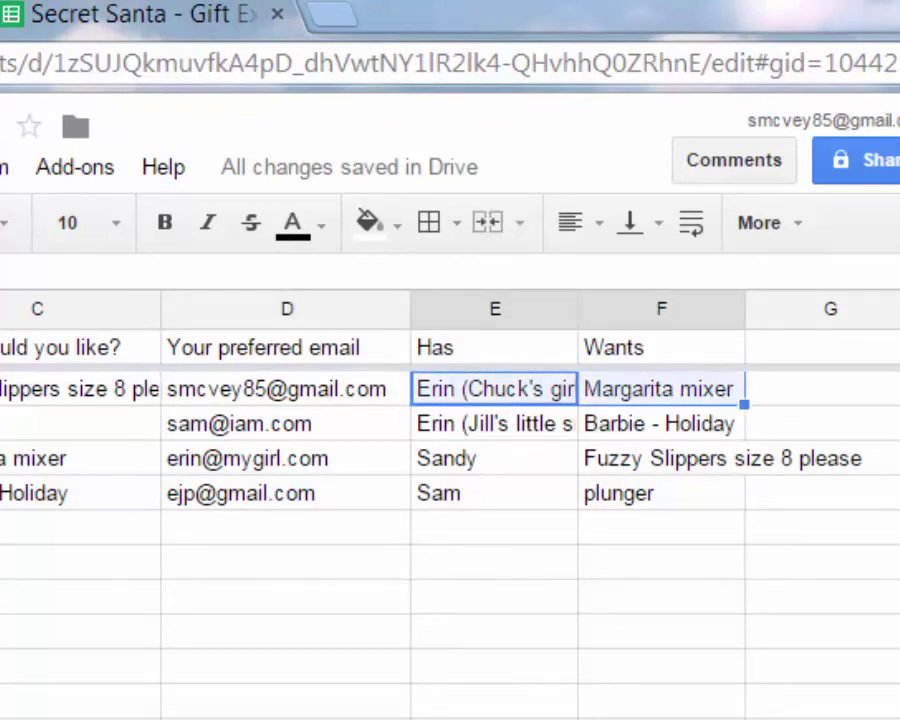
left_click(287, 423)
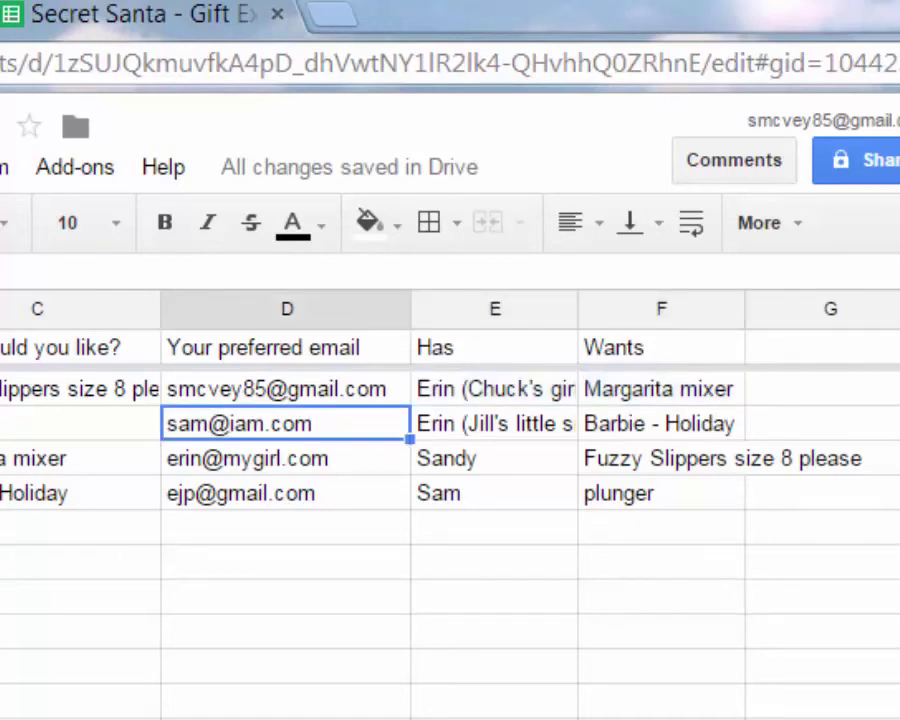
key("Right")
key("shift+Right")
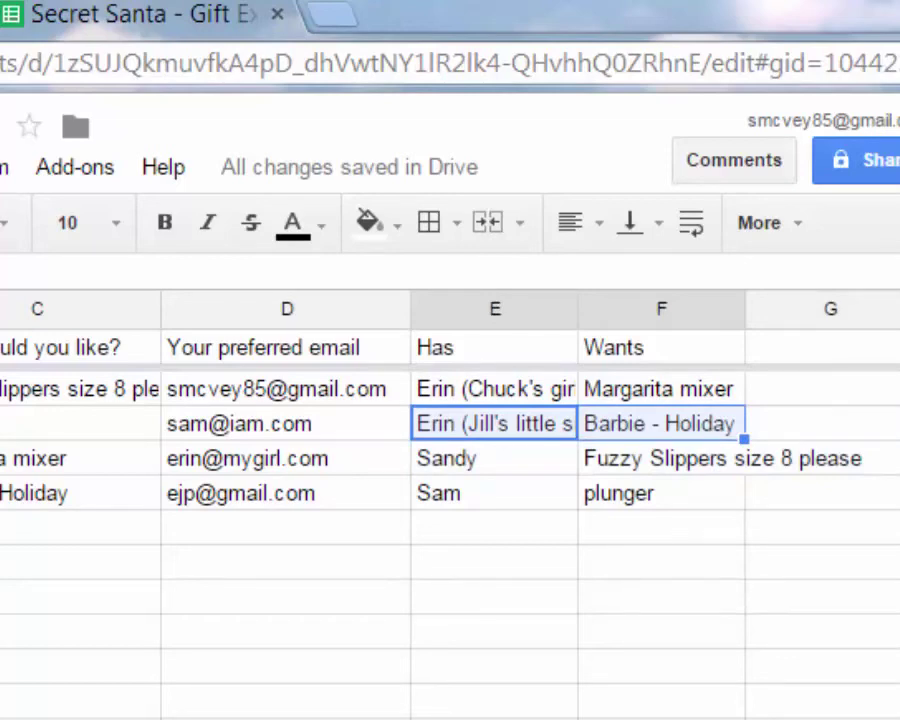
left_click(494, 561)
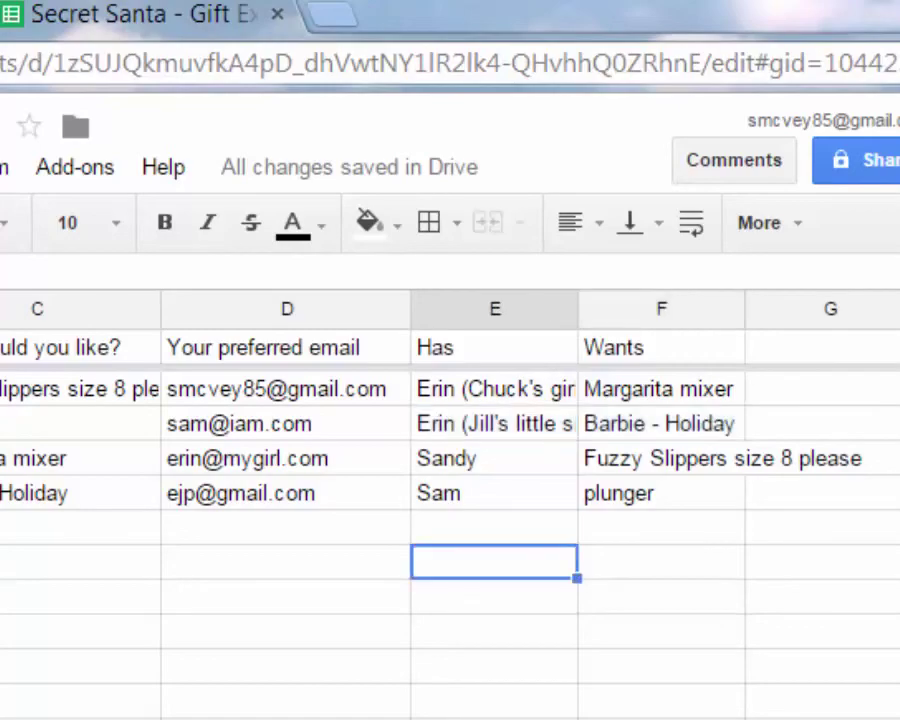
left_click(286, 390)
right_click(292, 396)
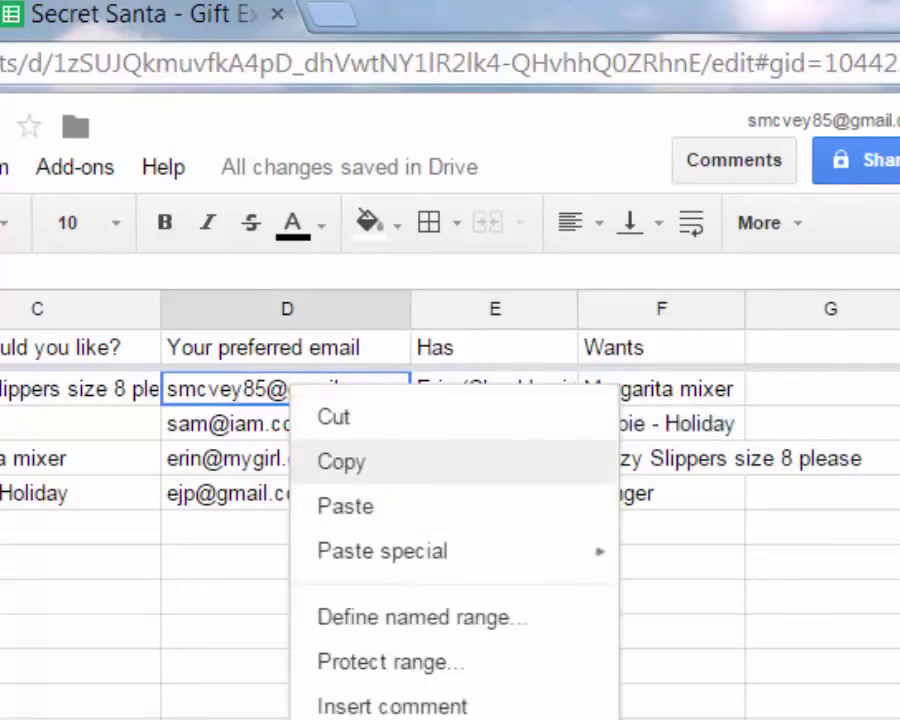
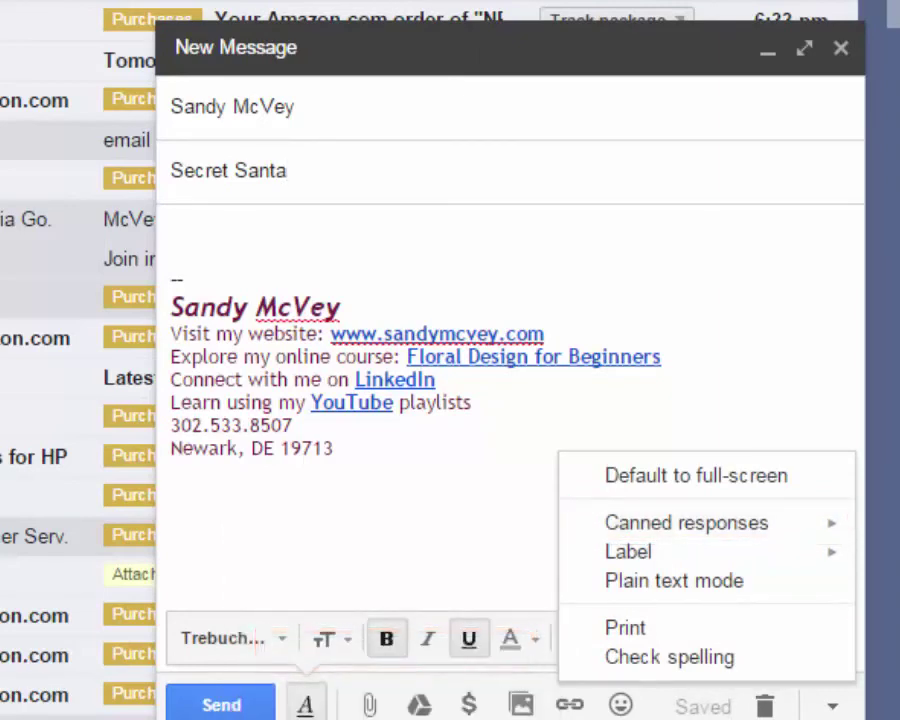
Type 'Reminder. the party is Christmas Eve at our house.' in the body, followed by a blank line
left_click(171, 232)
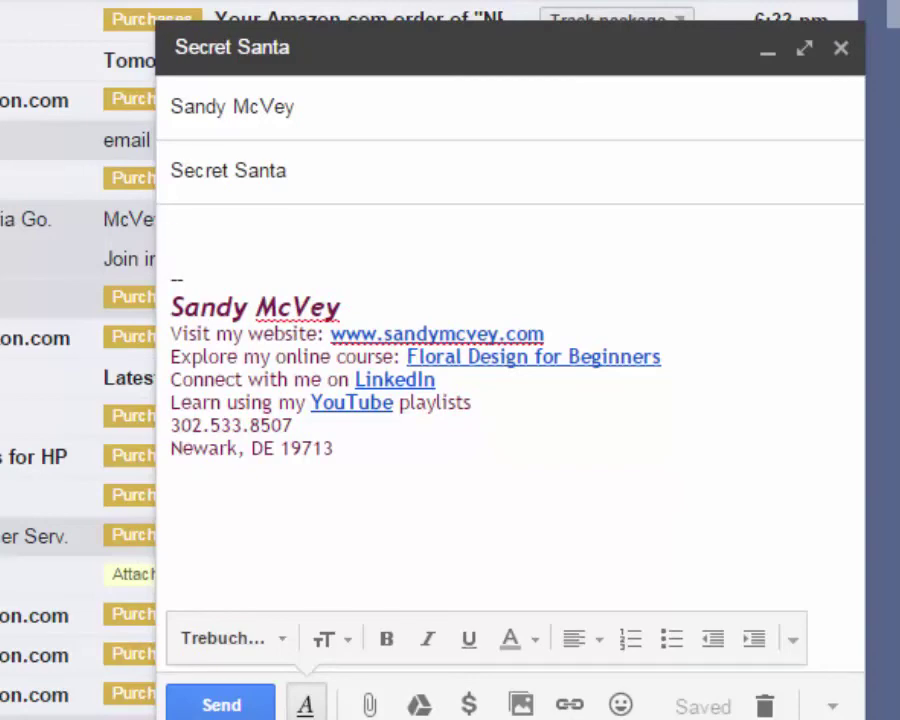
type("Remio")
key("BackSpace")
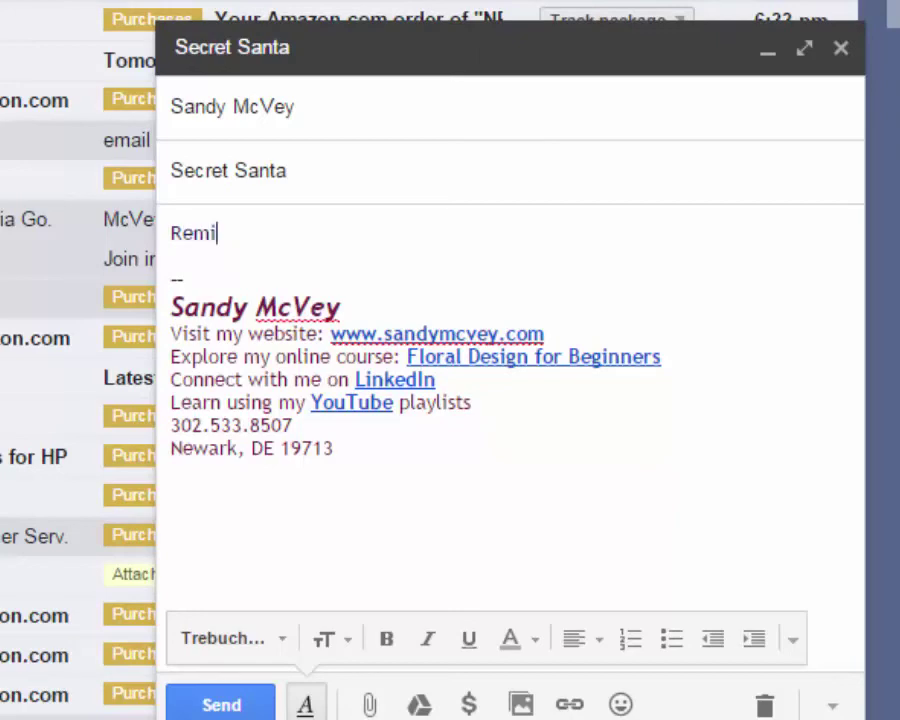
type("nder. ")
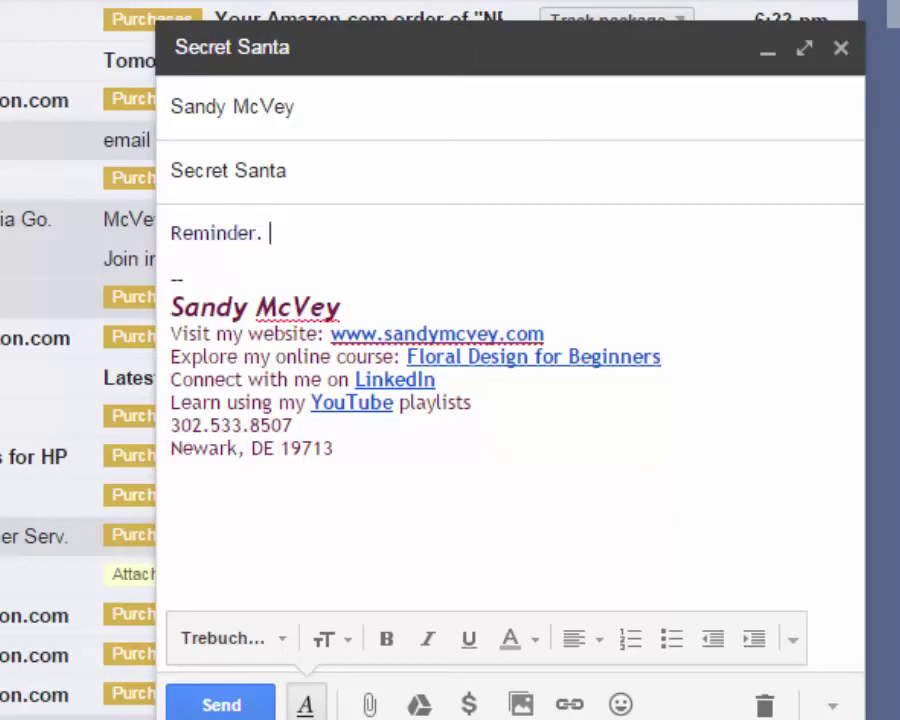
type("the party is Chris")
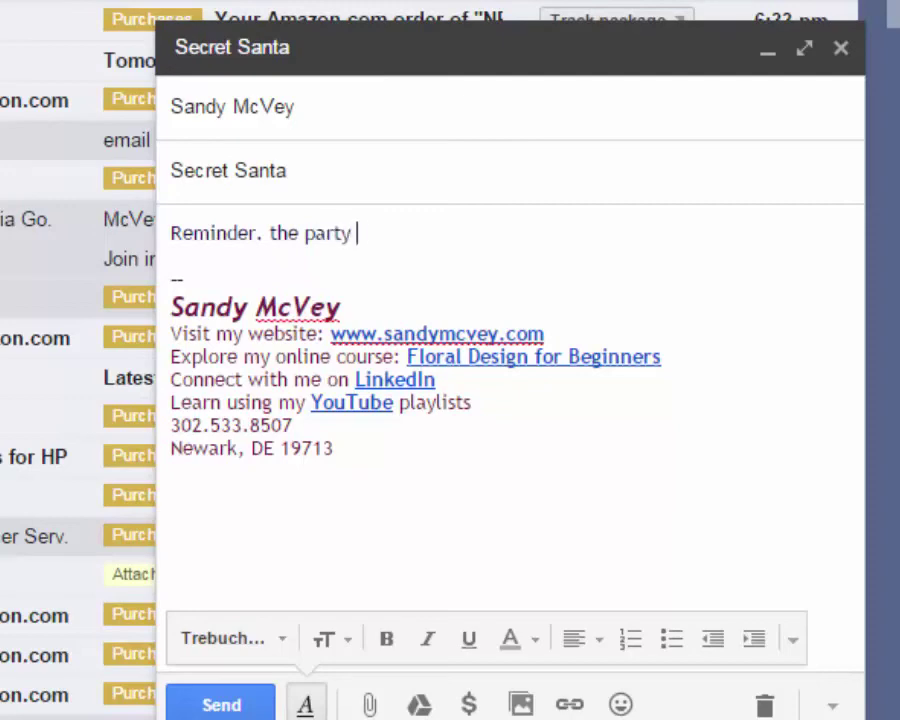
type("tm")
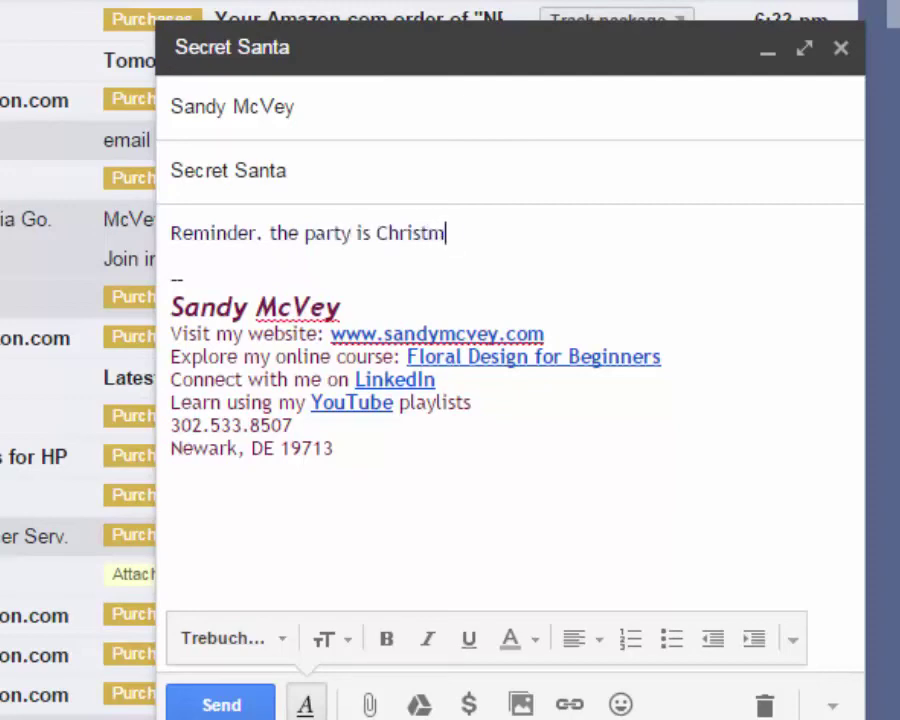
type("as eve a")
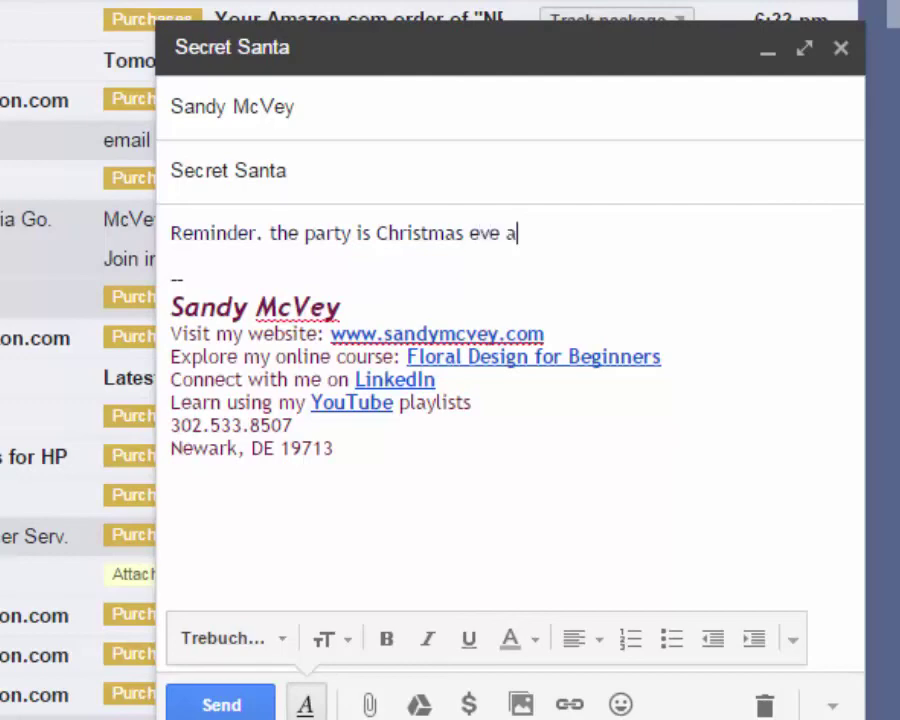
type("t our house.")
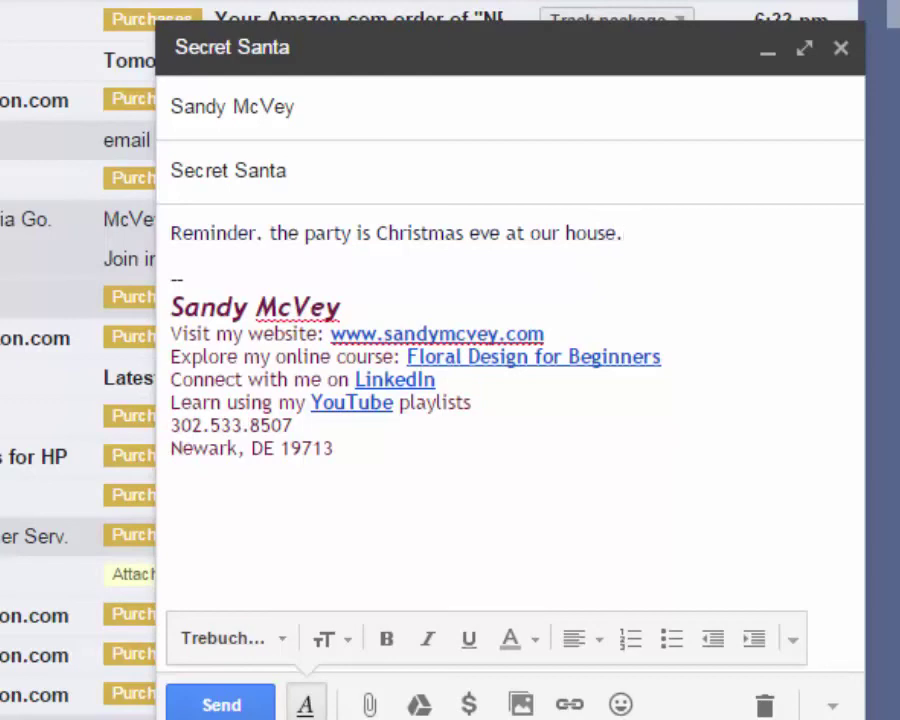
left_click(469, 232)
type("E")
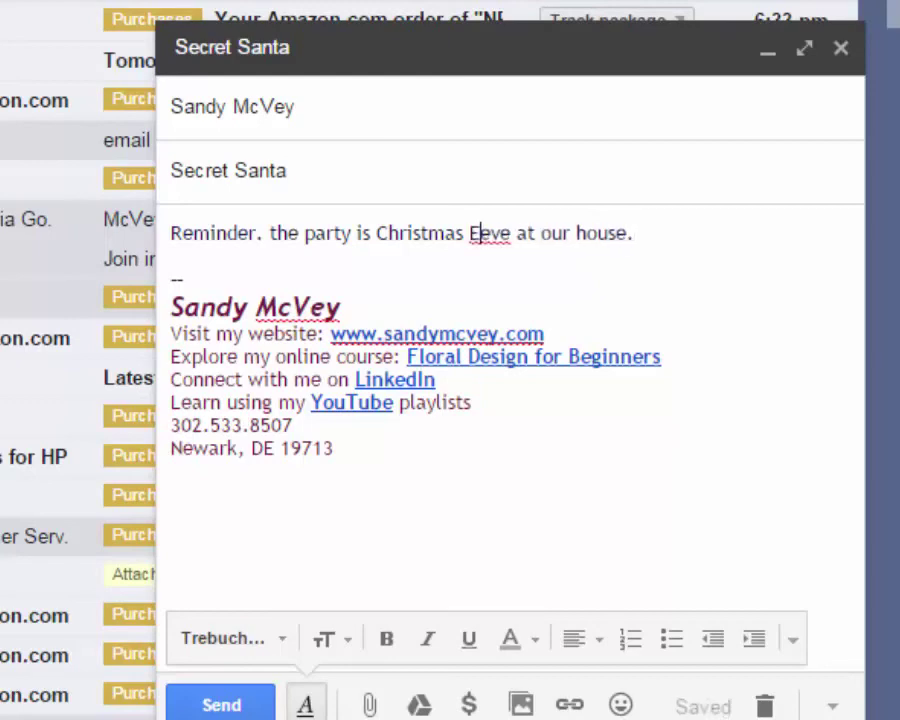
key("Delete")
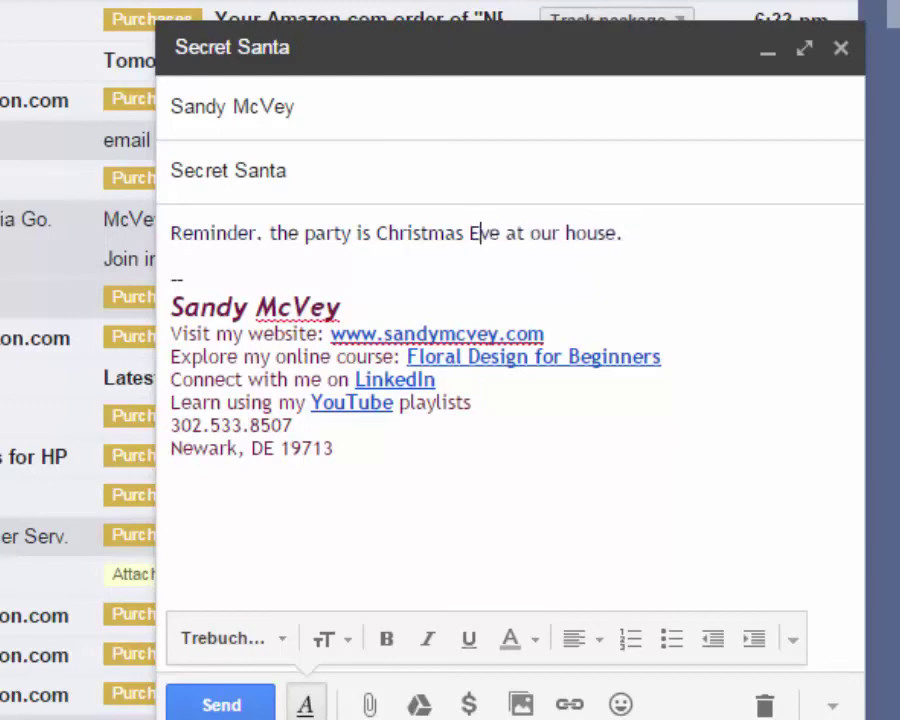
left_click(623, 232)
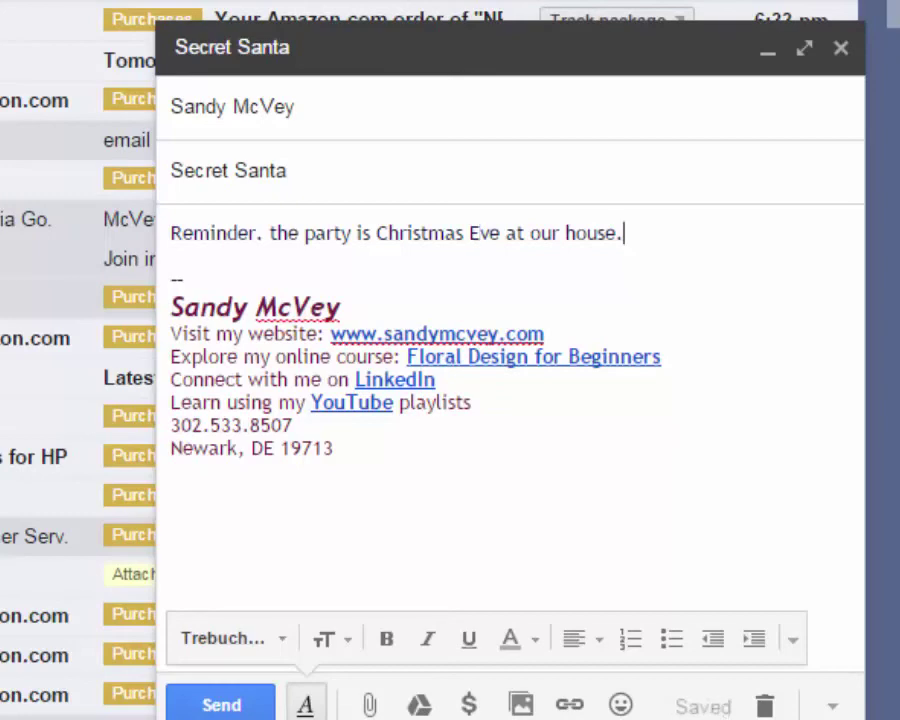
key("Return")
key("Return")
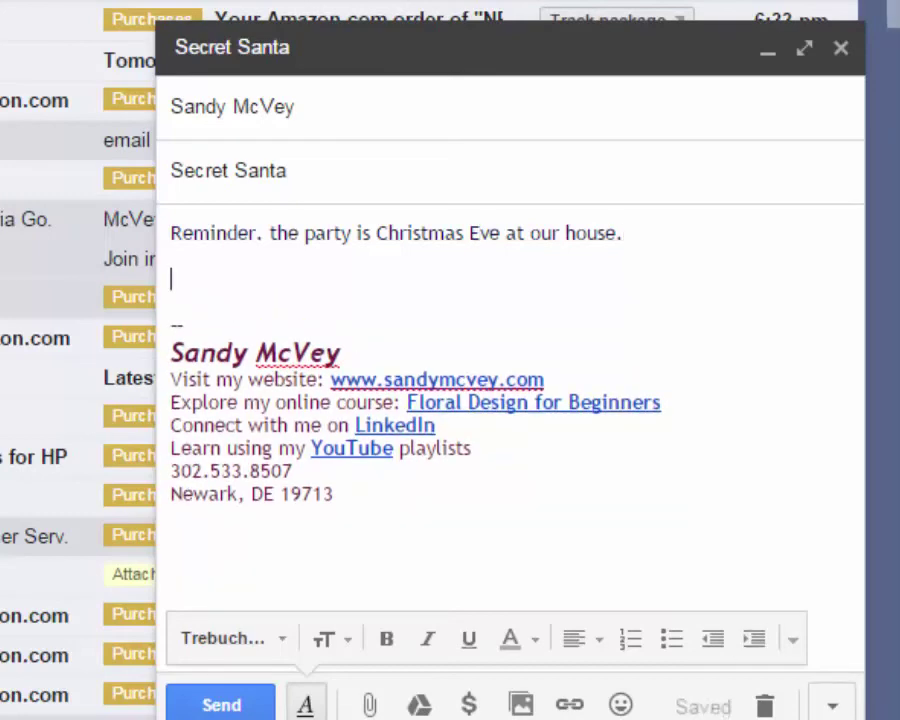
Open the compose More options menu and close it without choosing anything
left_click(832, 706)
mouse_move(686, 522)
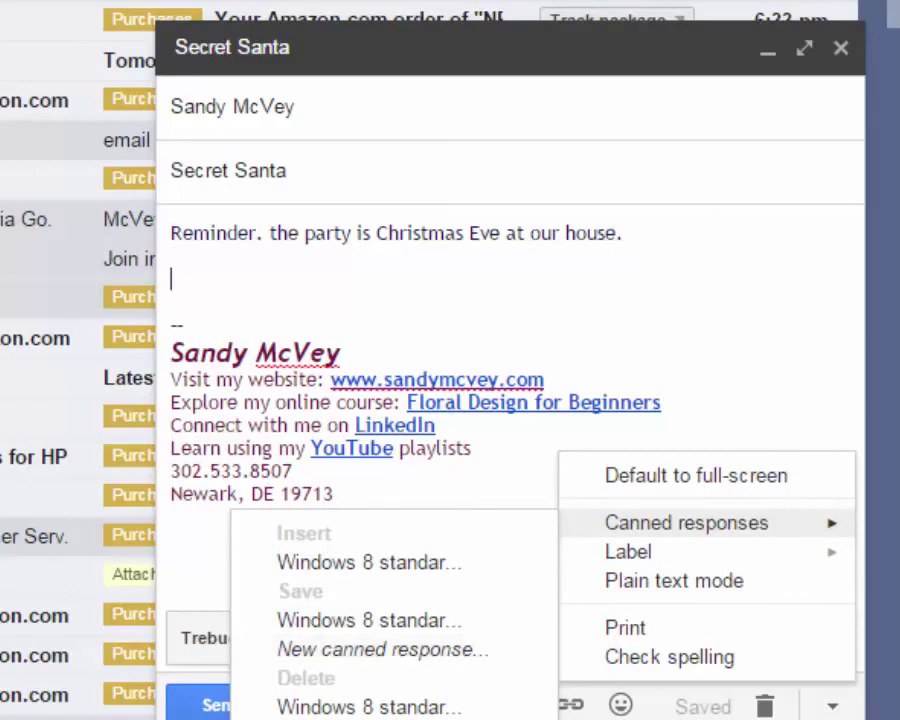
left_click(383, 649)
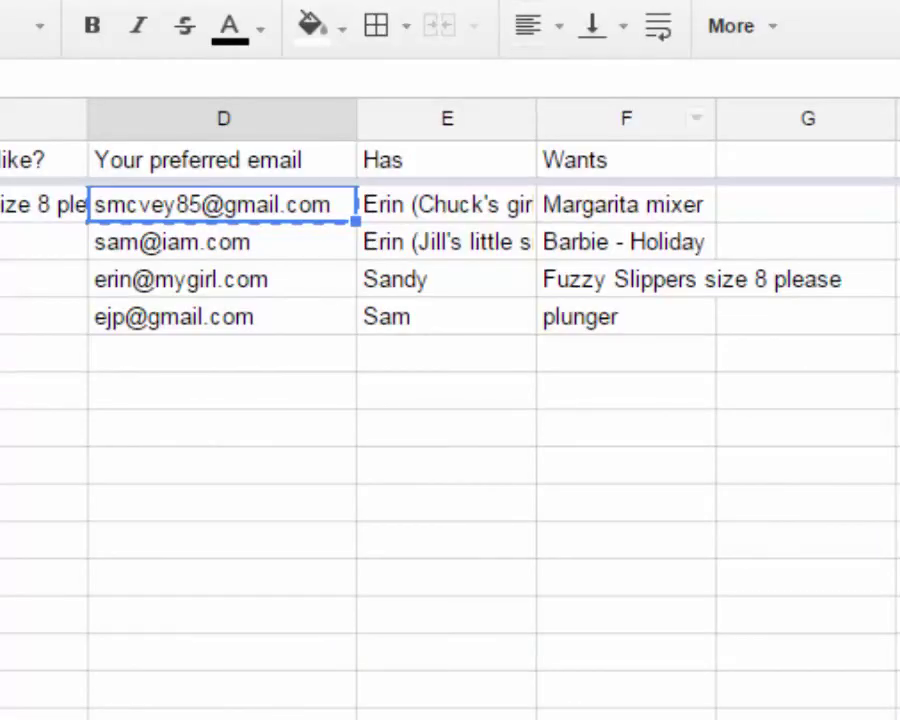
Copy the recipient and Margarita mixer gift cells E2:F2 from the Secret Santa sheet
left_click(447, 204)
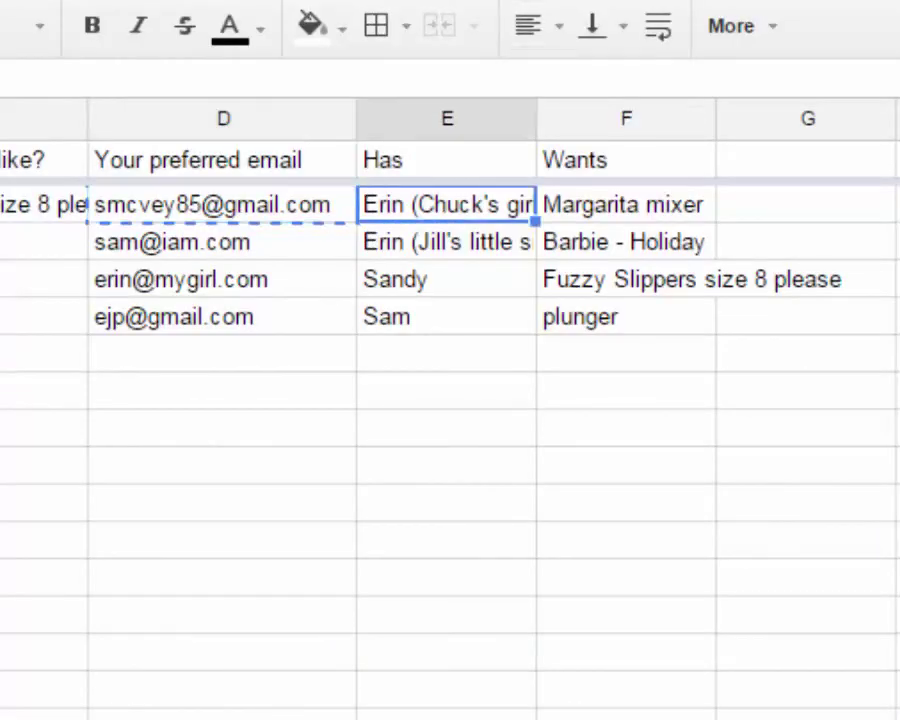
left_click_drag(447, 204, 626, 204)
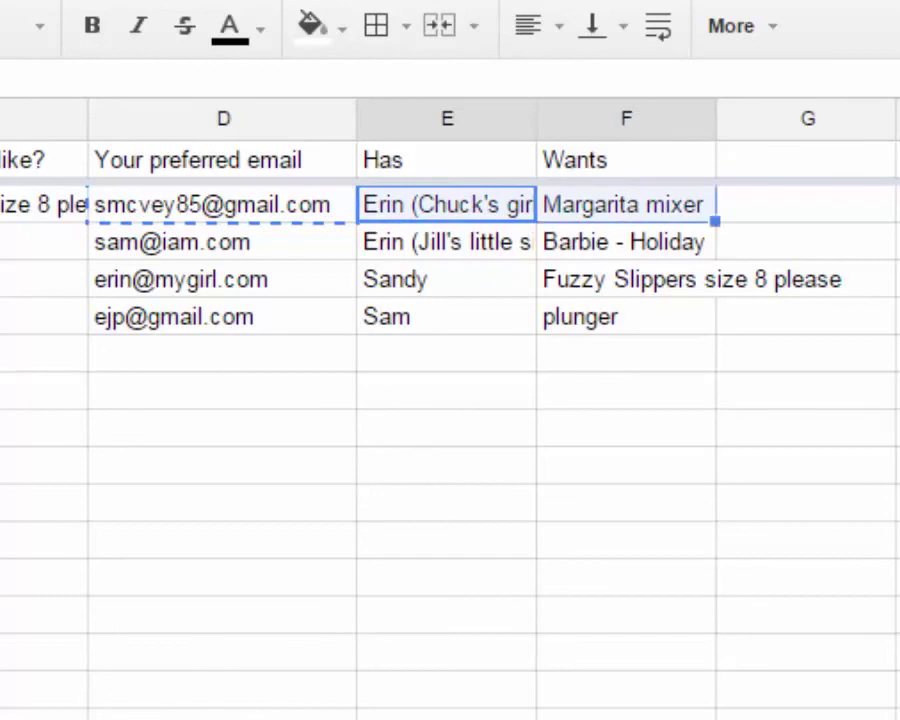
right_click(505, 200)
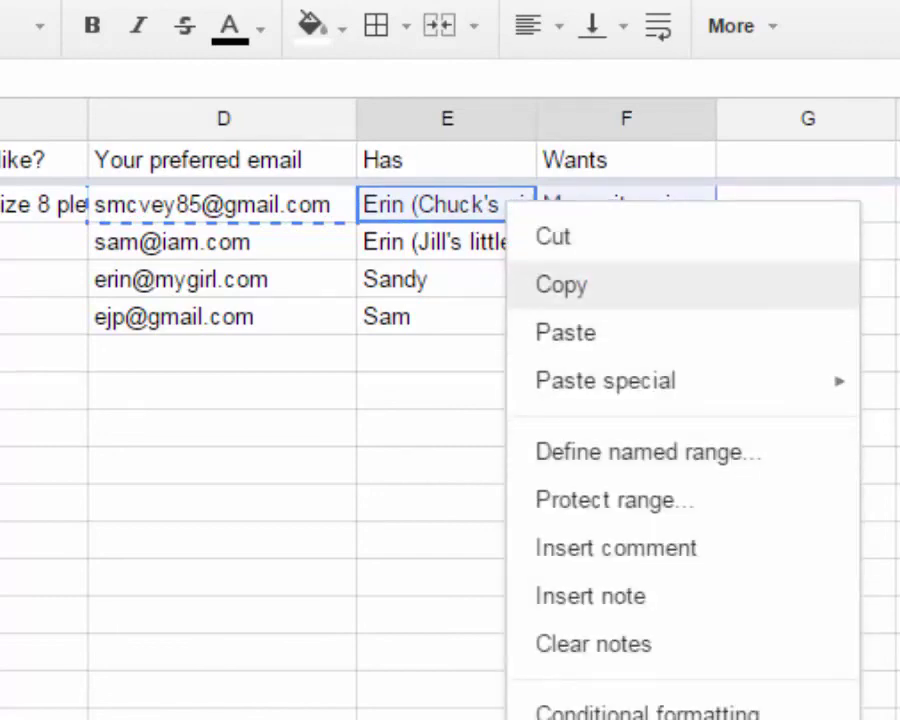
left_click(561, 284)
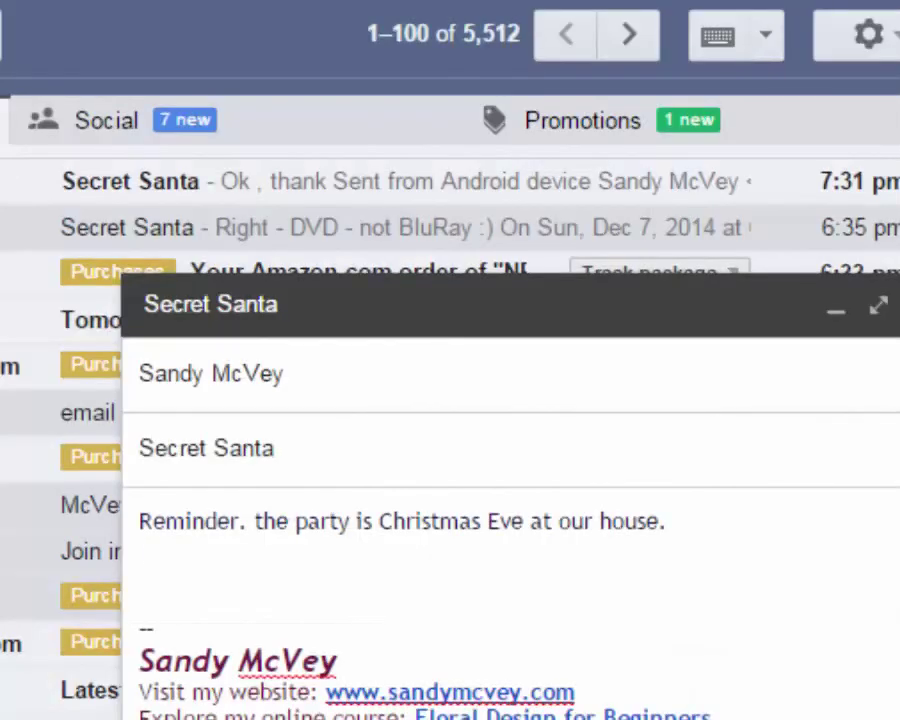
Paste the copied recipient and gift cells below the reminder as a table
key("Return")
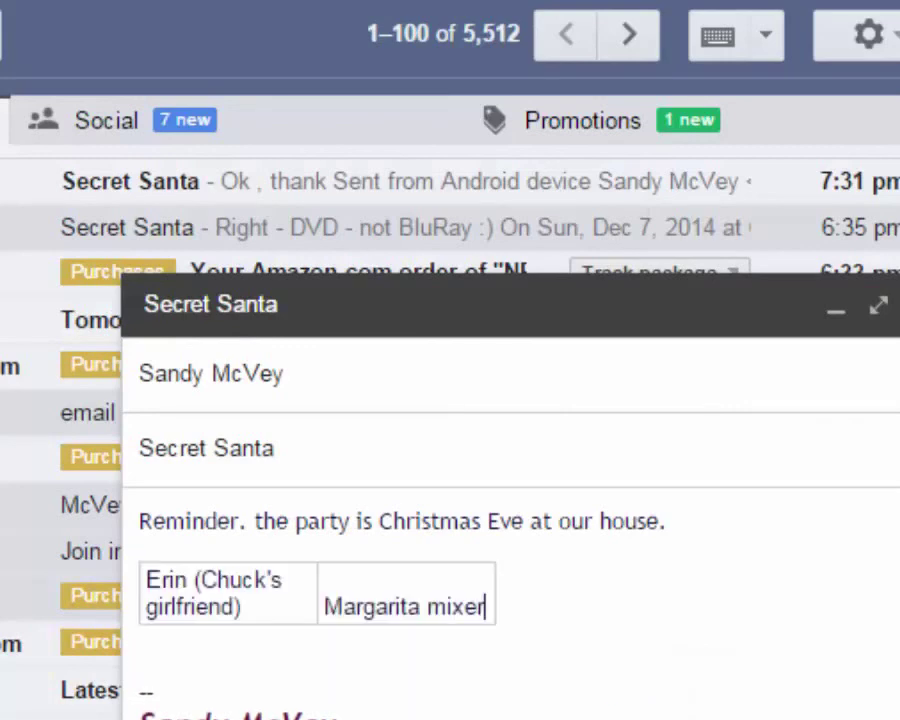
key("ctrl+v")
left_click(140, 662)
Paste the row again as plain text under the table, separated by a blank line
right_click(165, 648)
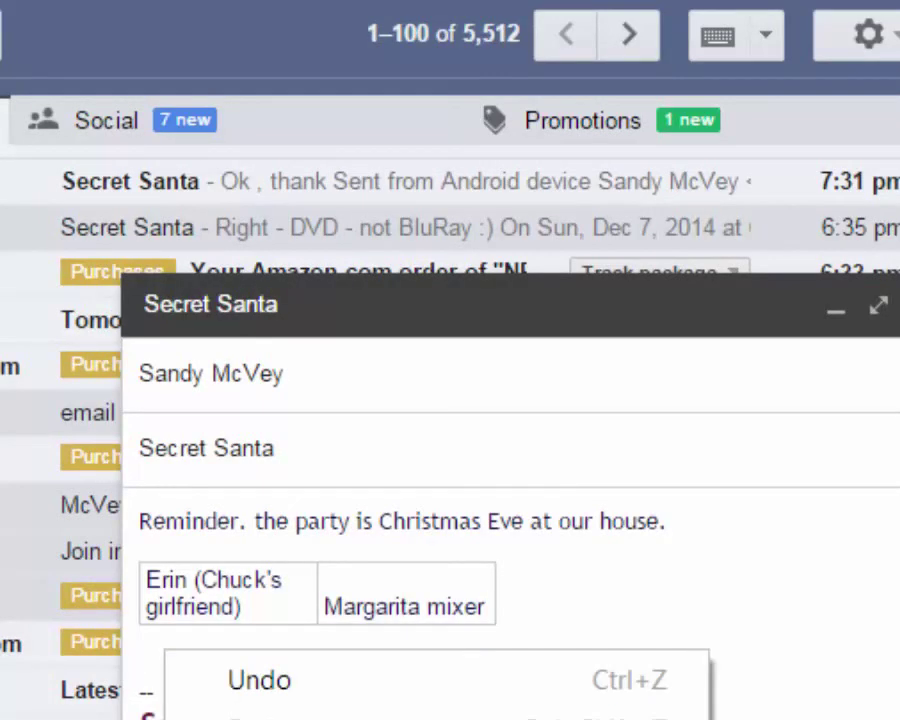
key("ctrl+shift+v")
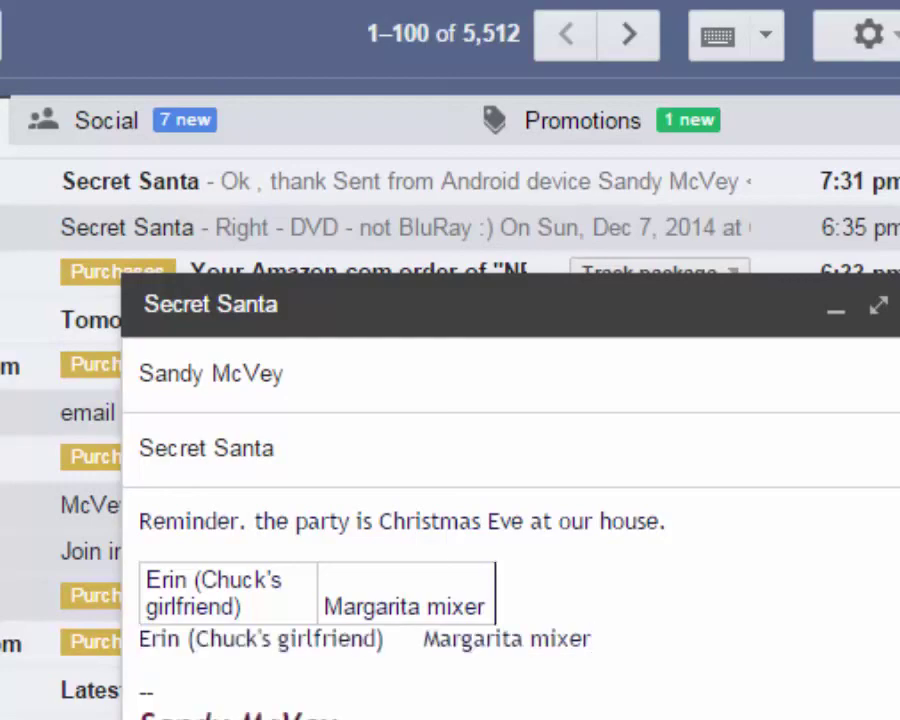
key("Home")
key("Return")
key("Up")
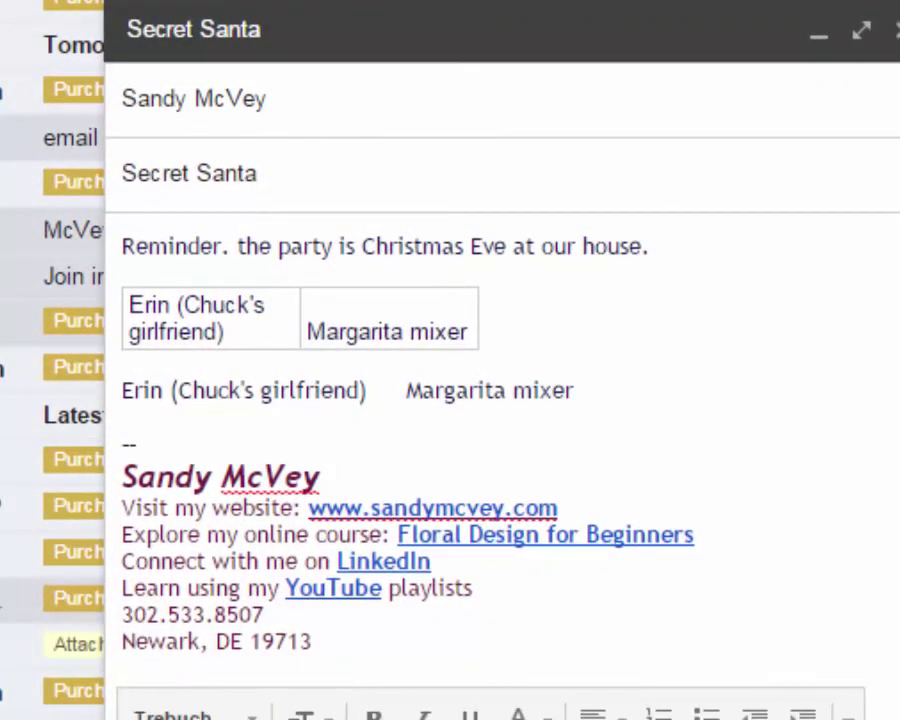
Paste another plain-text copy of the recipient and gift two lines below the first
left_click(305, 331)
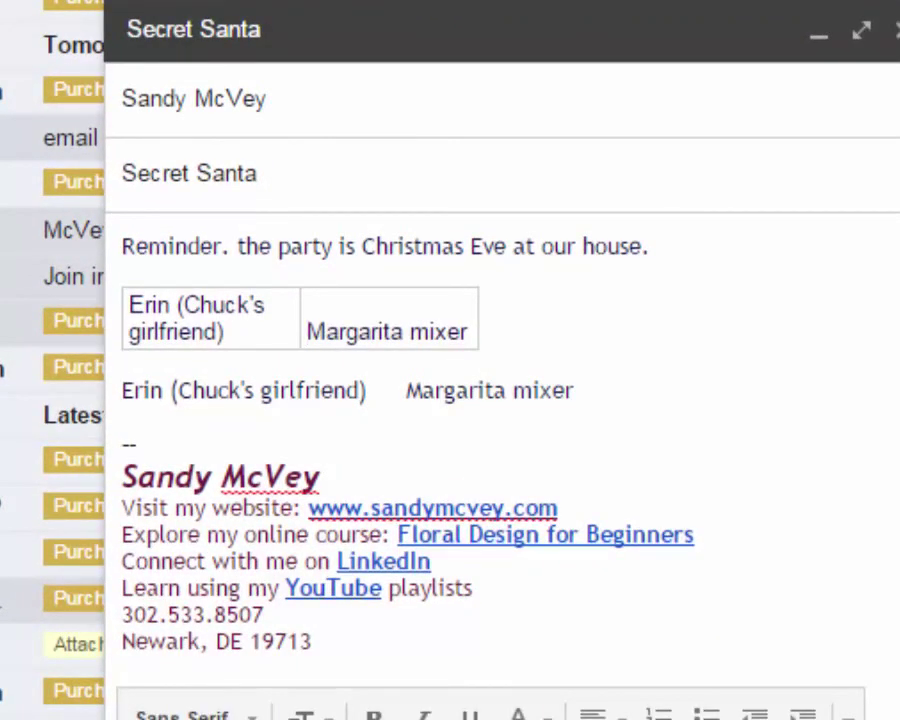
left_click(574, 390)
key("Return")
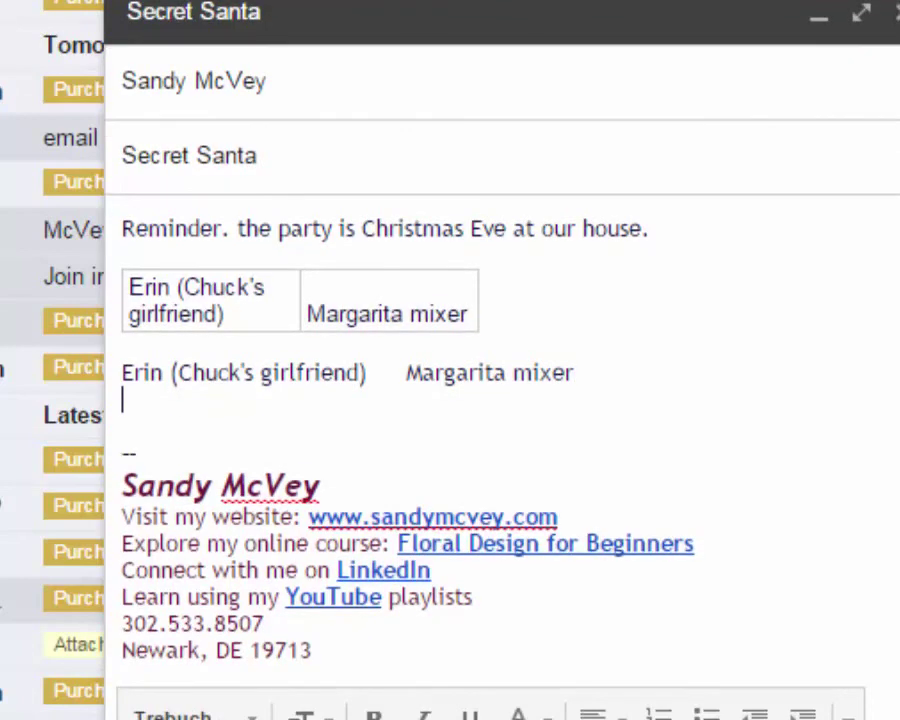
key("Return")
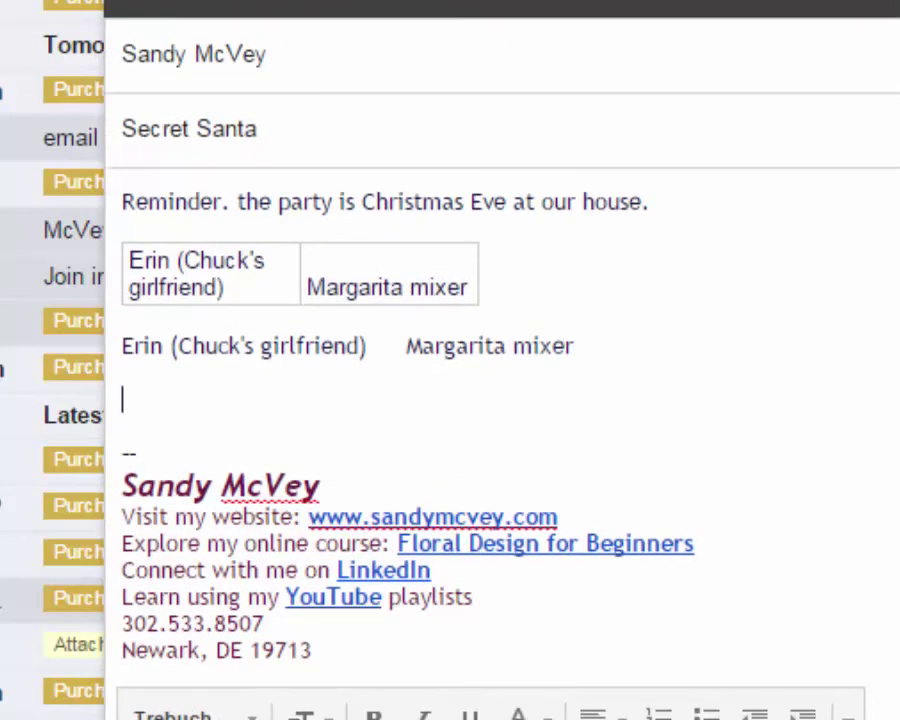
right_click(134, 396)
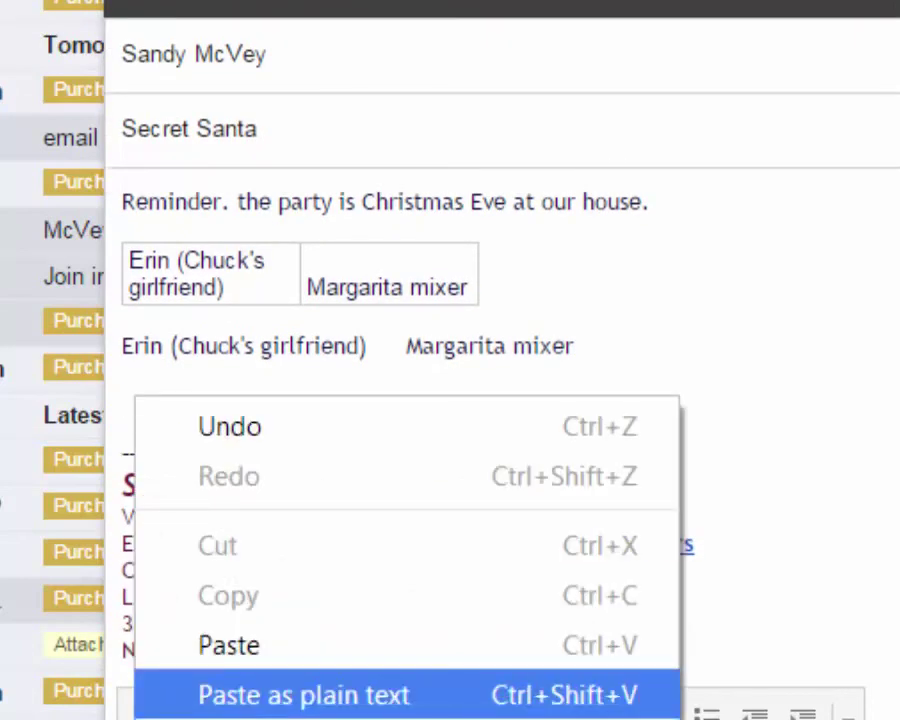
left_click(300, 693)
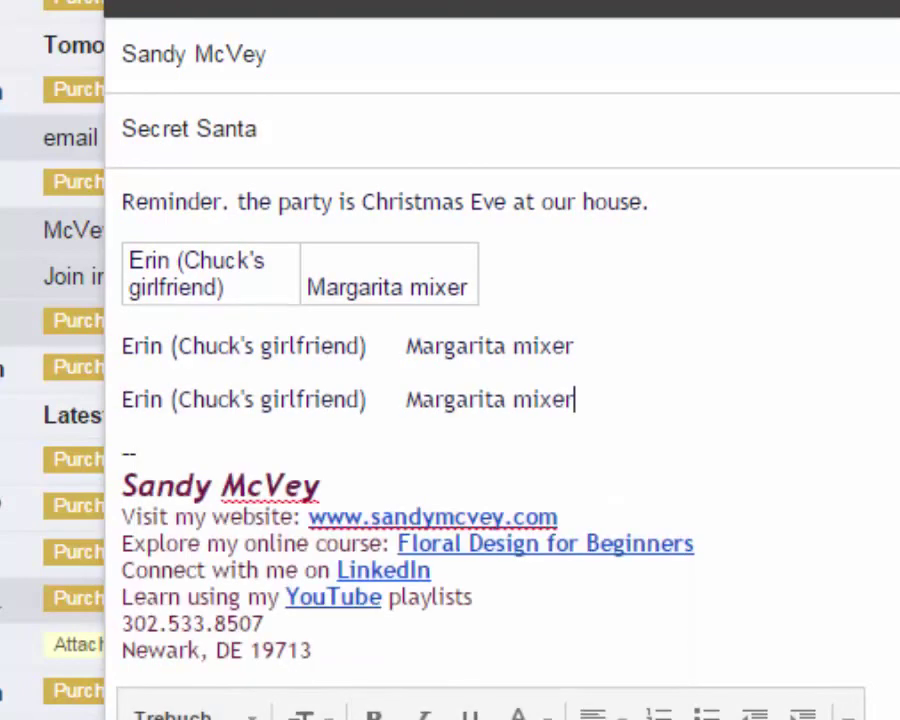
Delete the table, the duplicate plain-text row and the leftover blank line
left_click_drag(575, 346, 122, 228)
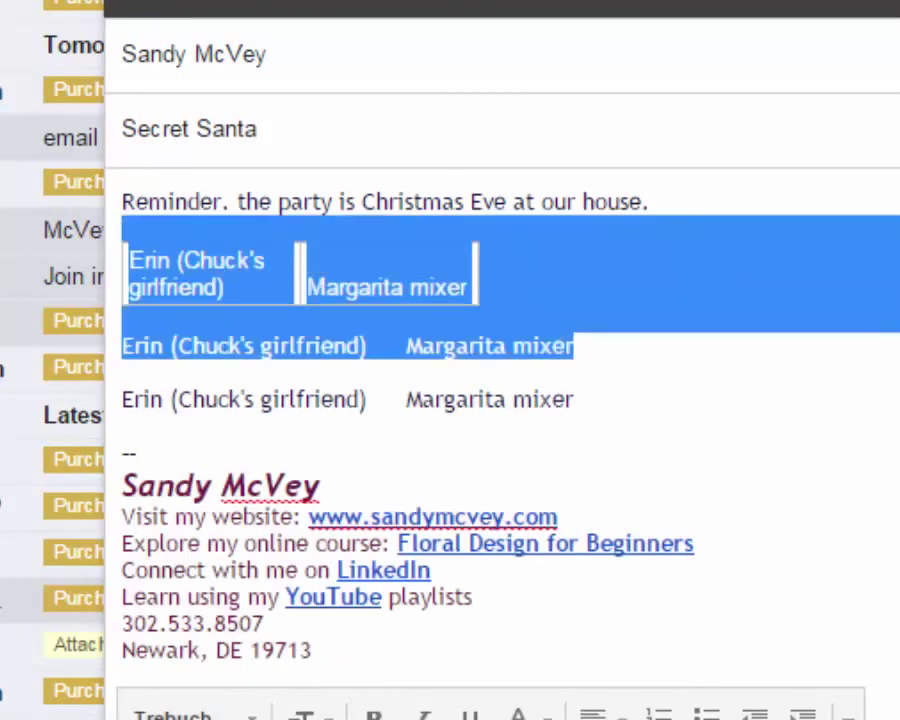
key("BackSpace")
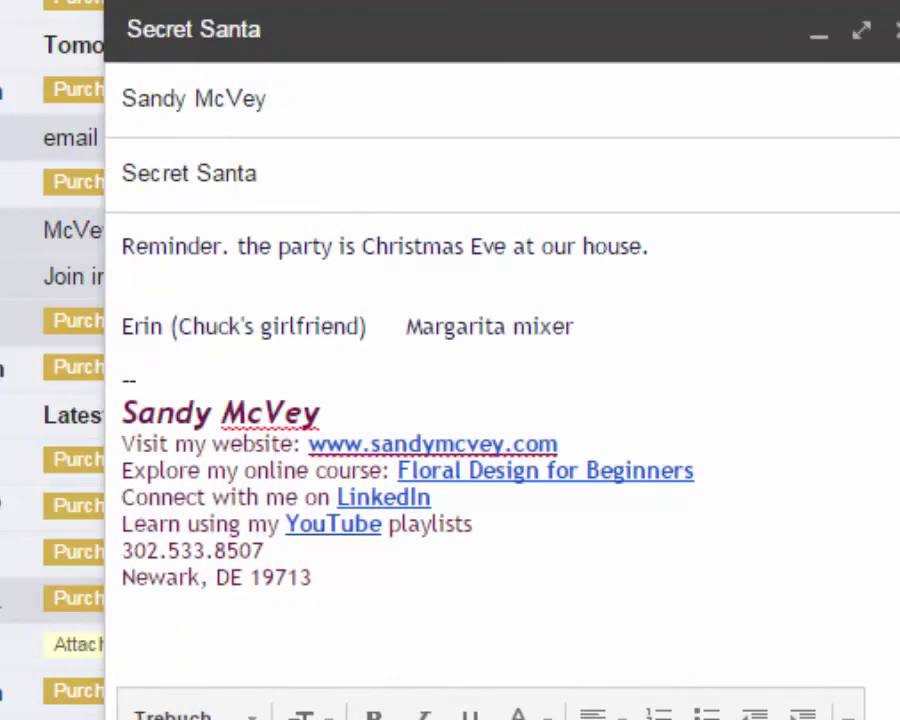
key("Delete")
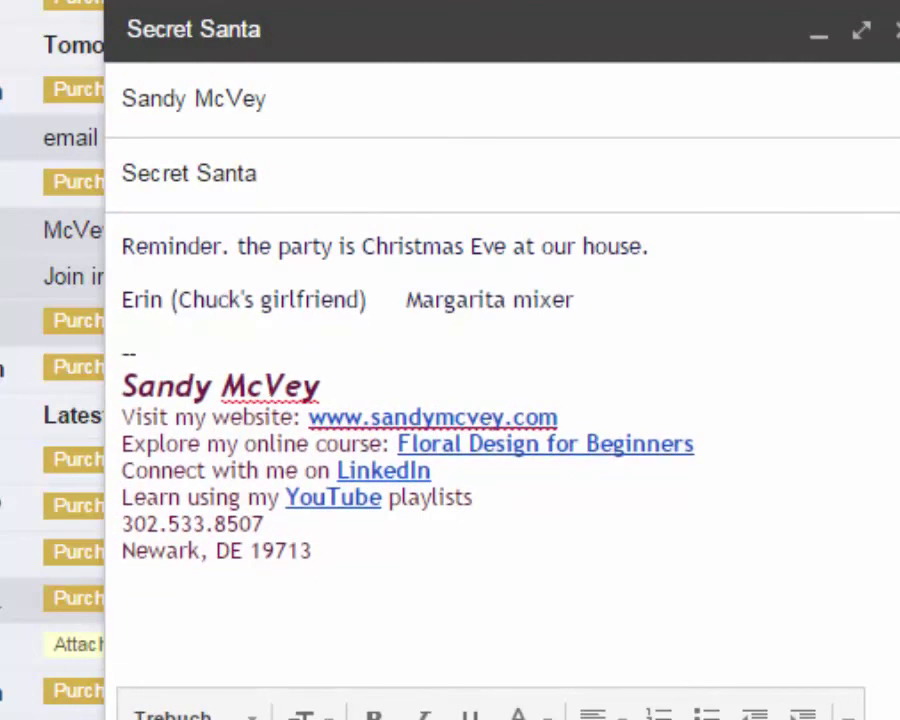
Label the recipient 'You have:' and put the gift on its own line after 'She wants:'
type("You have:")
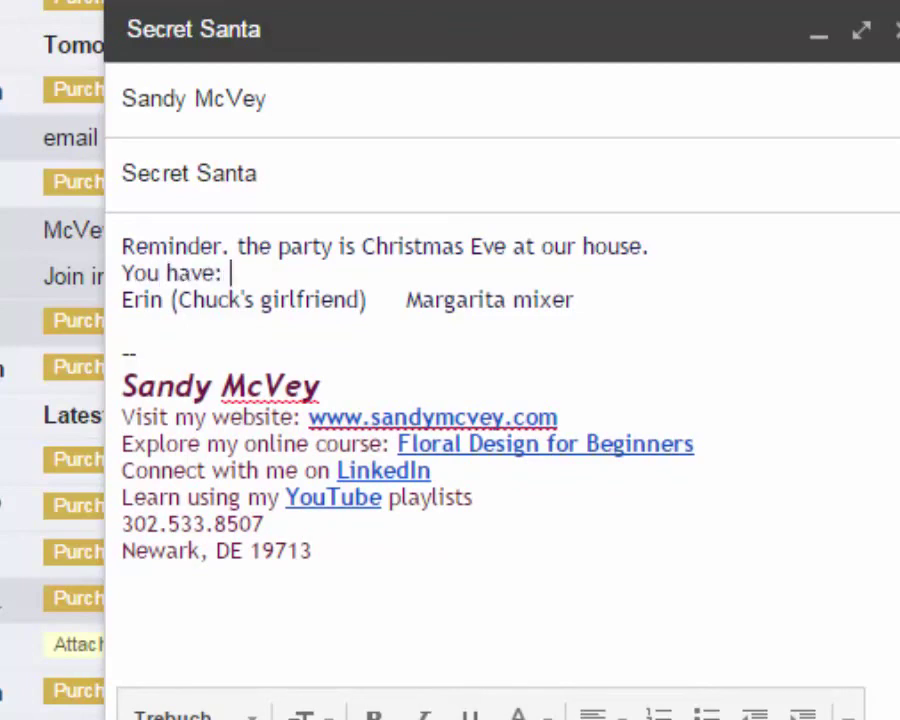
key("Delete")
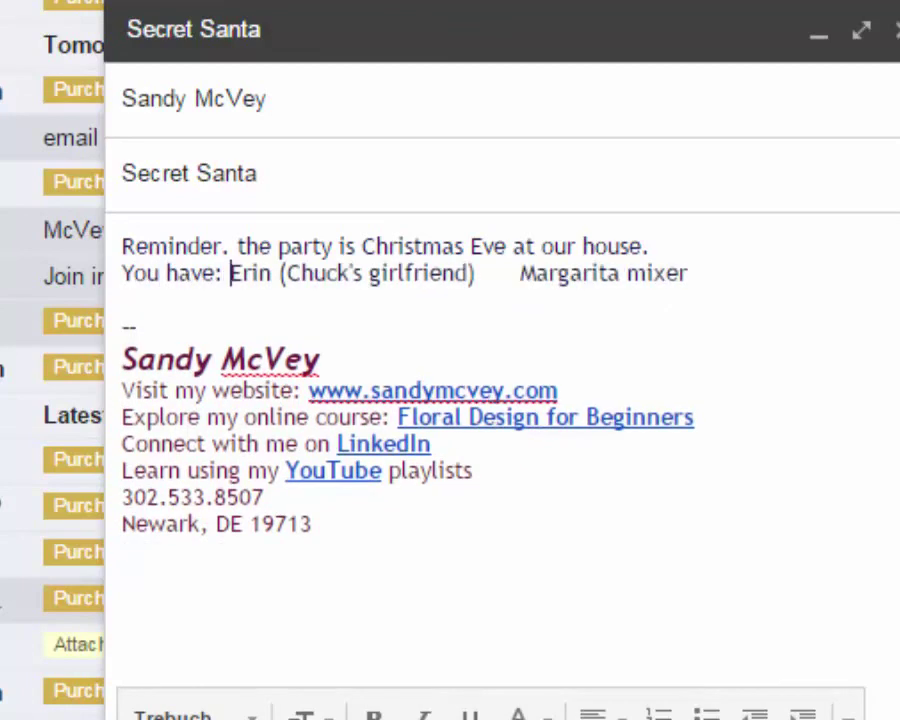
left_click(519, 273)
key("Return")
type("She wan")
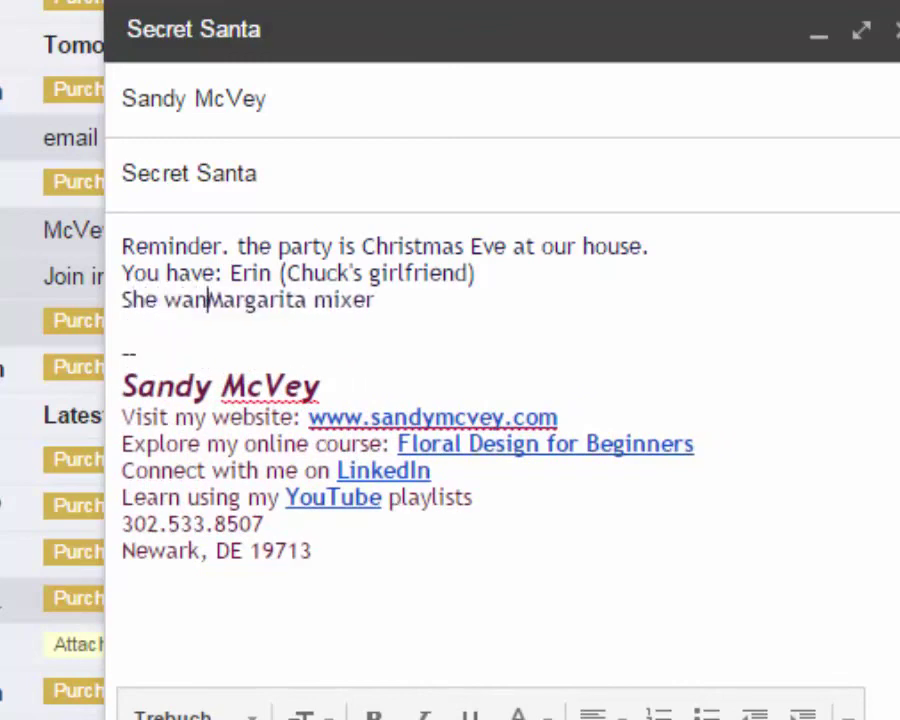
type("ts:")
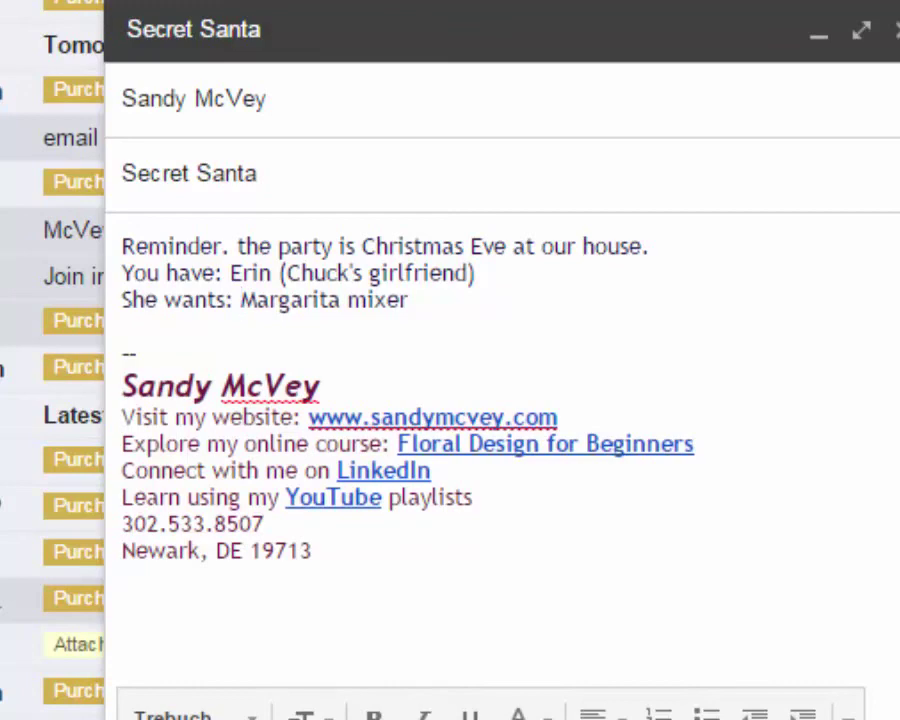
left_click(121, 273)
key("Return")
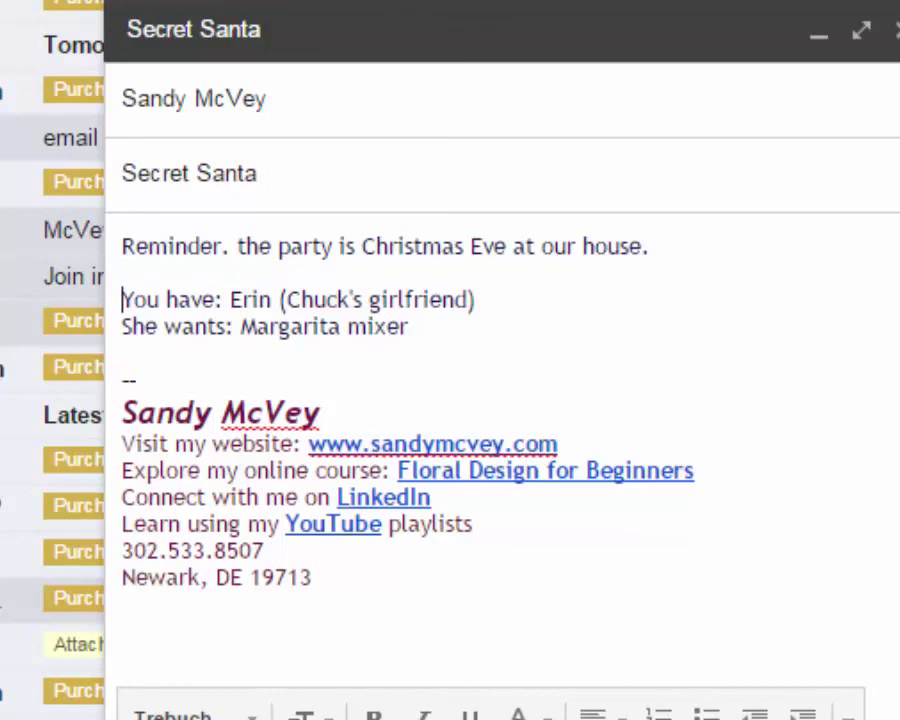
Capitalise 'the' to 'The' in the reminder sentence
left_click(243, 246)
key("BackSpace")
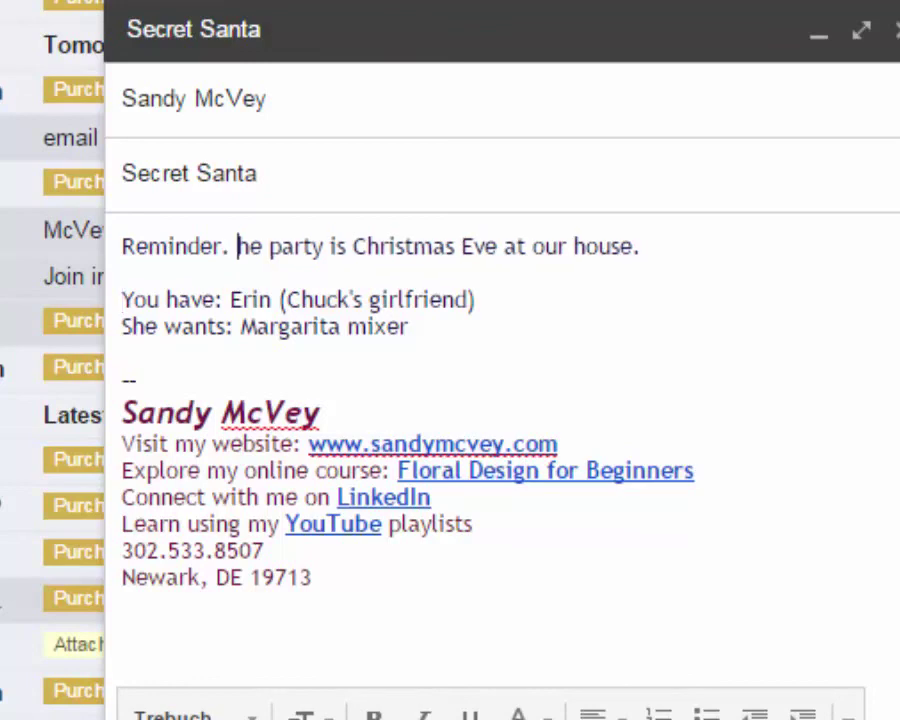
type("T")
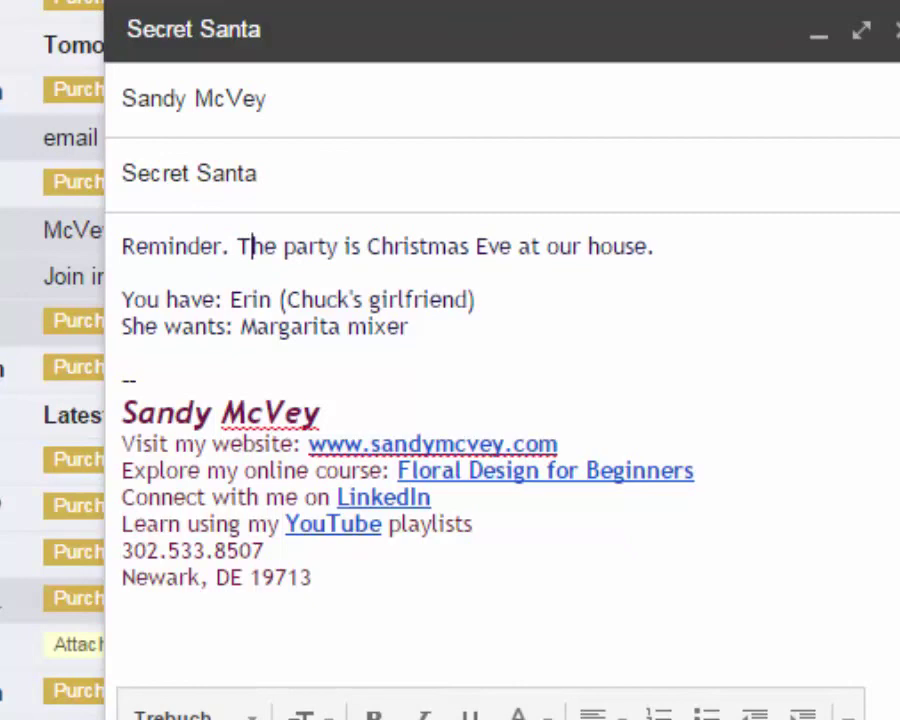